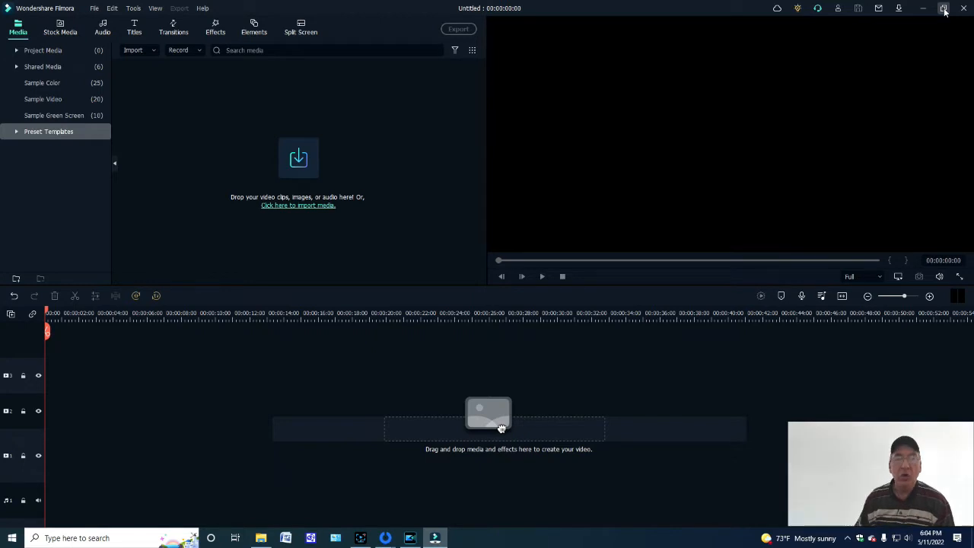
- View the program's version information and close it again
{"action": "left_click", "coordinate": [202, 9]}
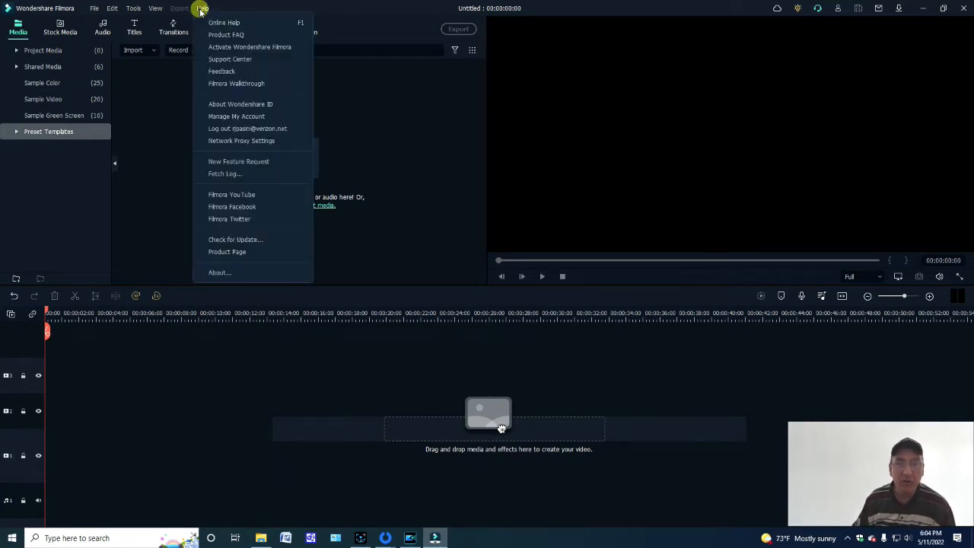
{"action": "left_click", "coordinate": [220, 272]}
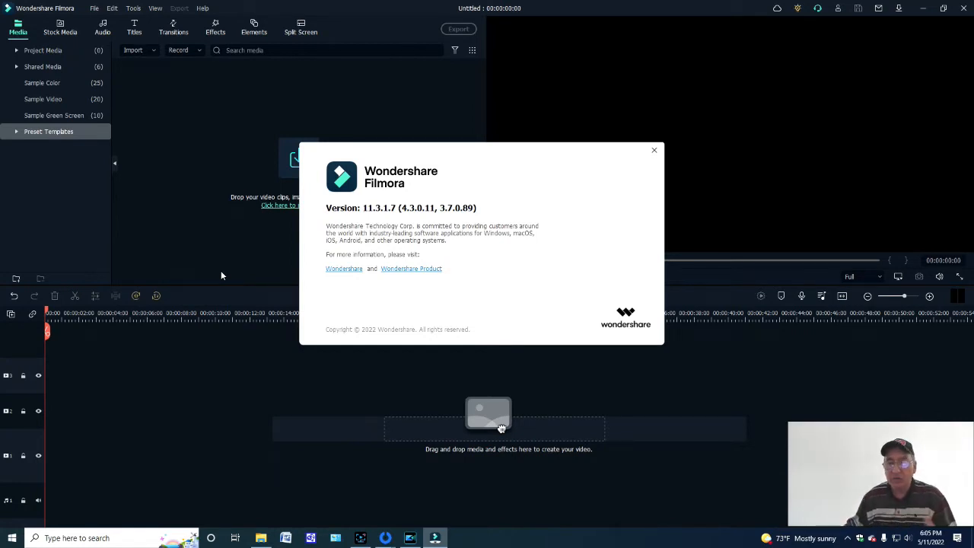
{"action": "left_click", "coordinate": [653, 153]}
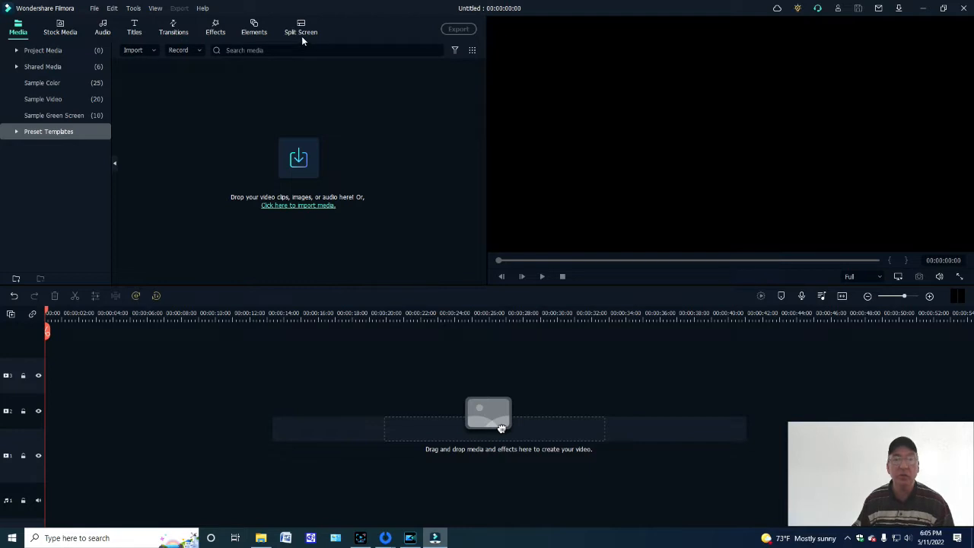
- Expand Project Media, Shared Media, Preset Templates and Theme in the media library to view their contents
{"action": "left_click", "coordinate": [16, 51]}
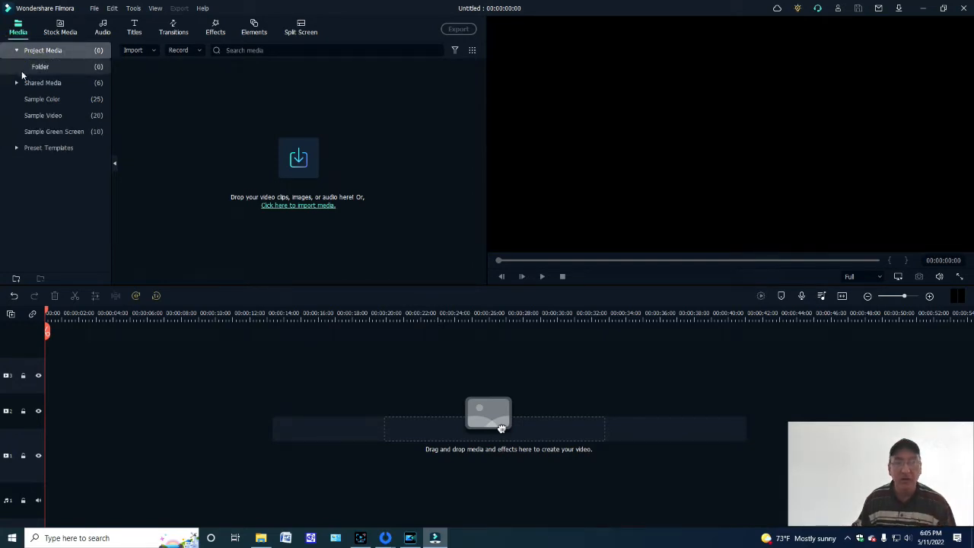
{"action": "left_click", "coordinate": [15, 82]}
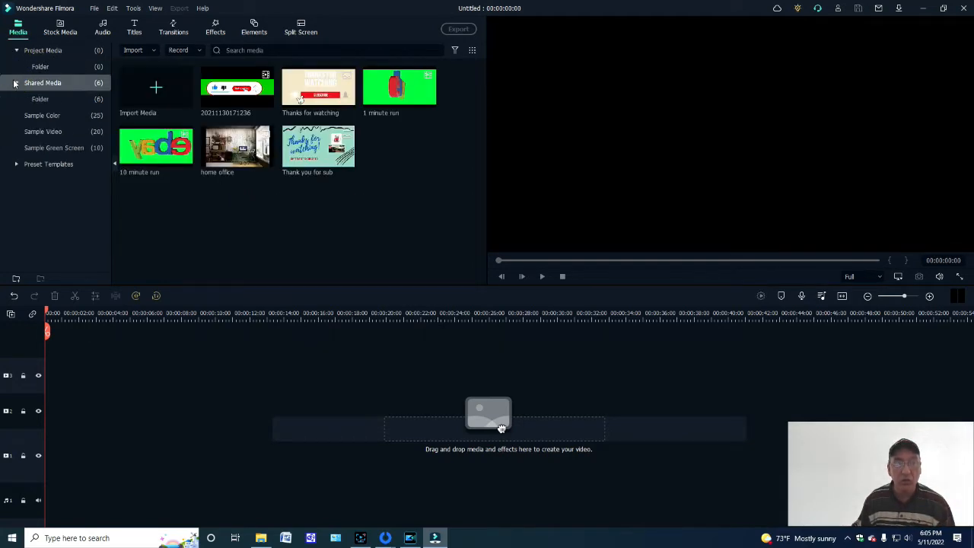
{"action": "left_click", "coordinate": [16, 165]}
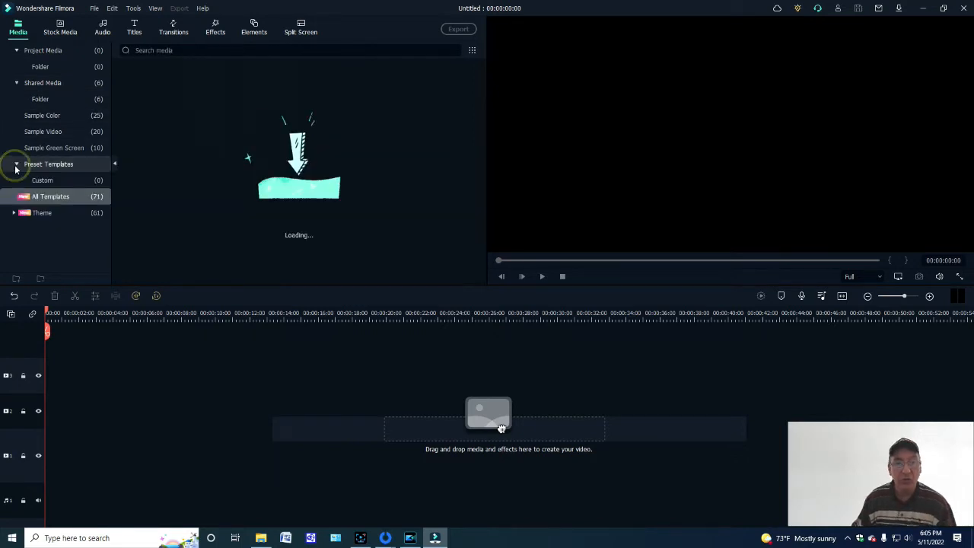
{"action": "left_click", "coordinate": [13, 213]}
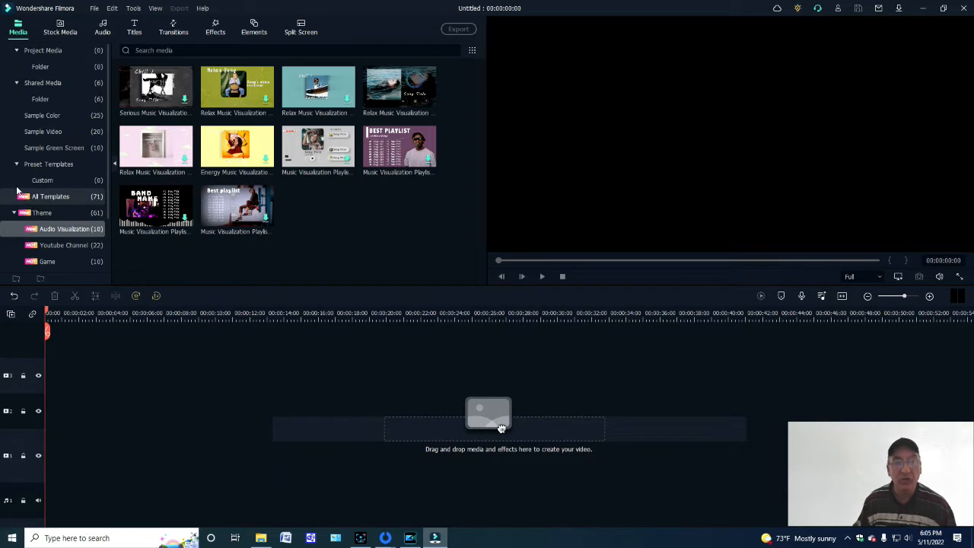
{"action": "left_click", "coordinate": [36, 49]}
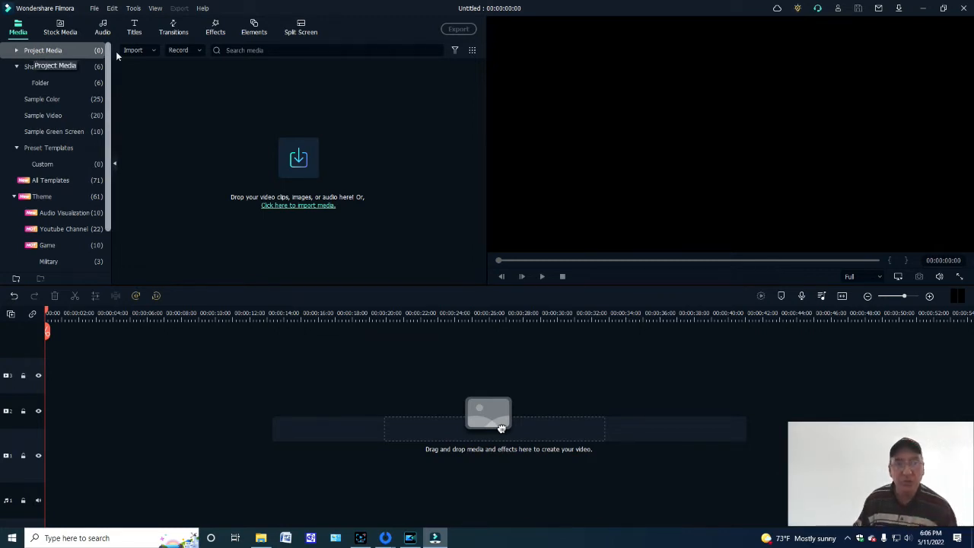
{"action": "left_click", "coordinate": [153, 50]}
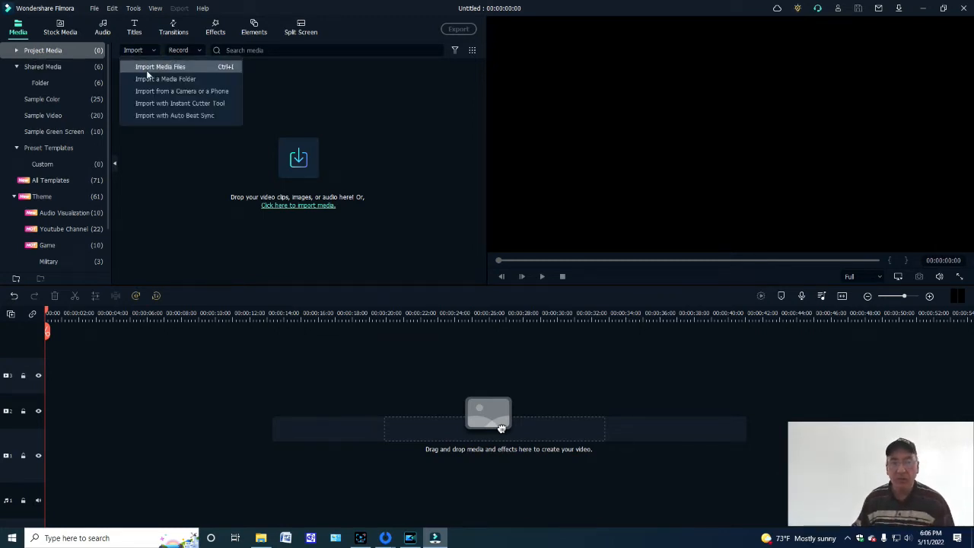
{"action": "left_click", "coordinate": [147, 68]}
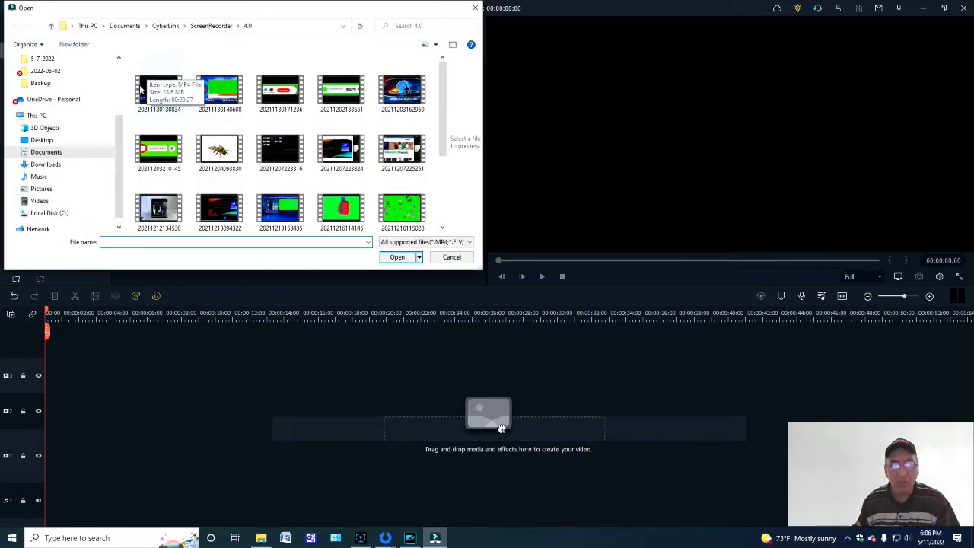
{"action": "left_click", "coordinate": [140, 90]}
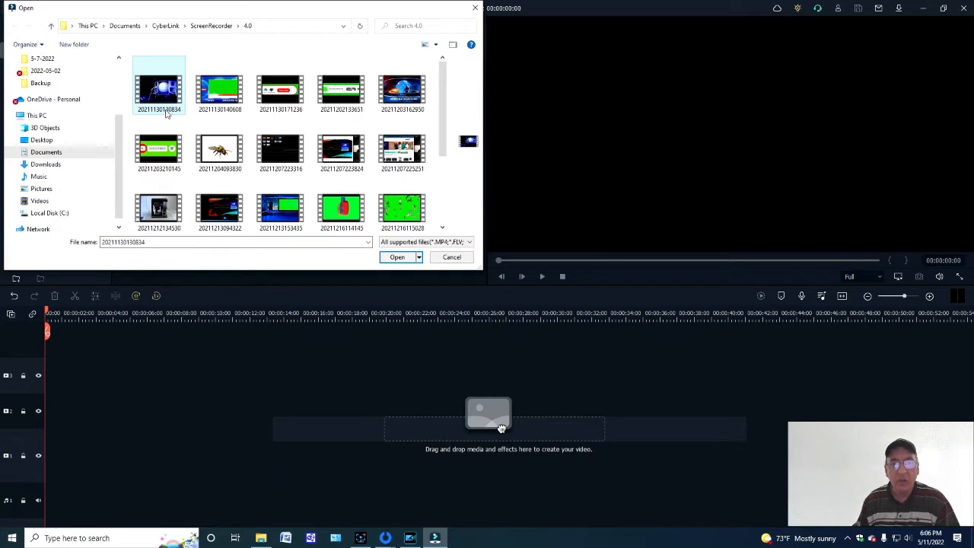
{"action": "left_click", "coordinate": [331, 211], "text": "ctrl"}
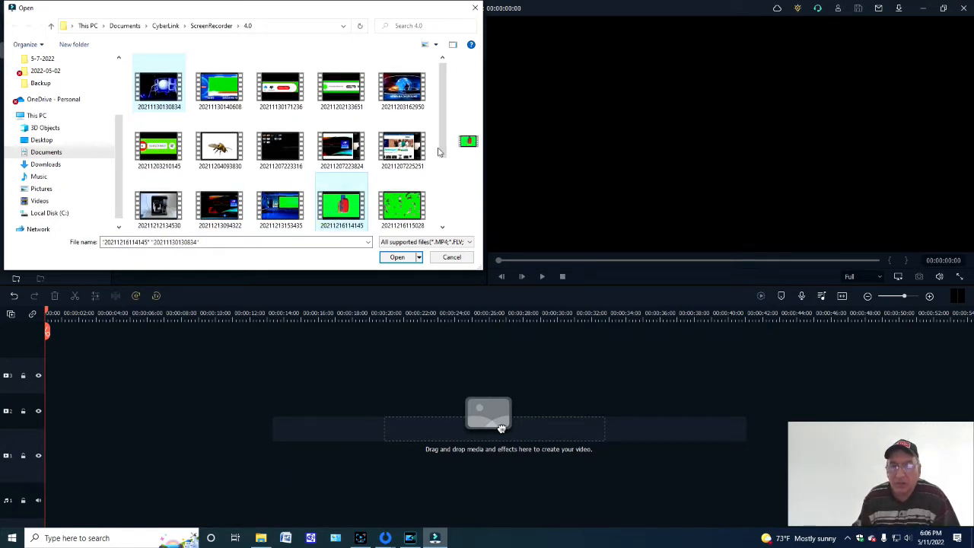
{"action": "left_click_drag", "start_coordinate": [439, 153], "coordinate": [439, 222]}
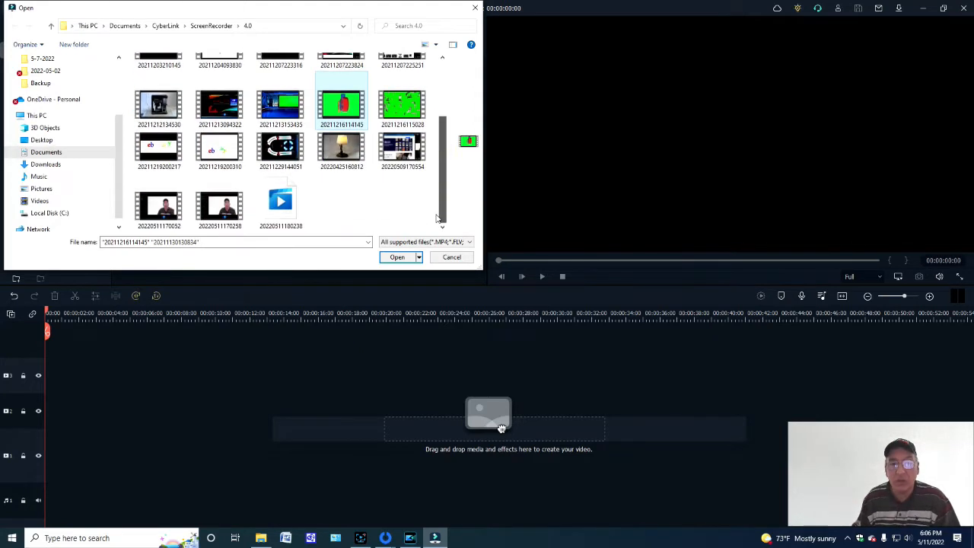
{"action": "left_click", "coordinate": [206, 205], "text": "ctrl"}
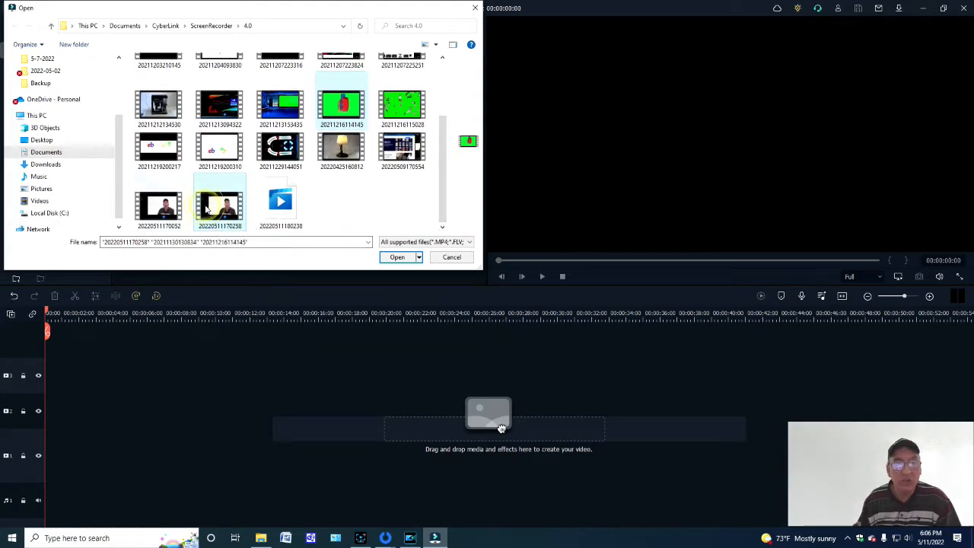
{"action": "left_click", "coordinate": [398, 257]}
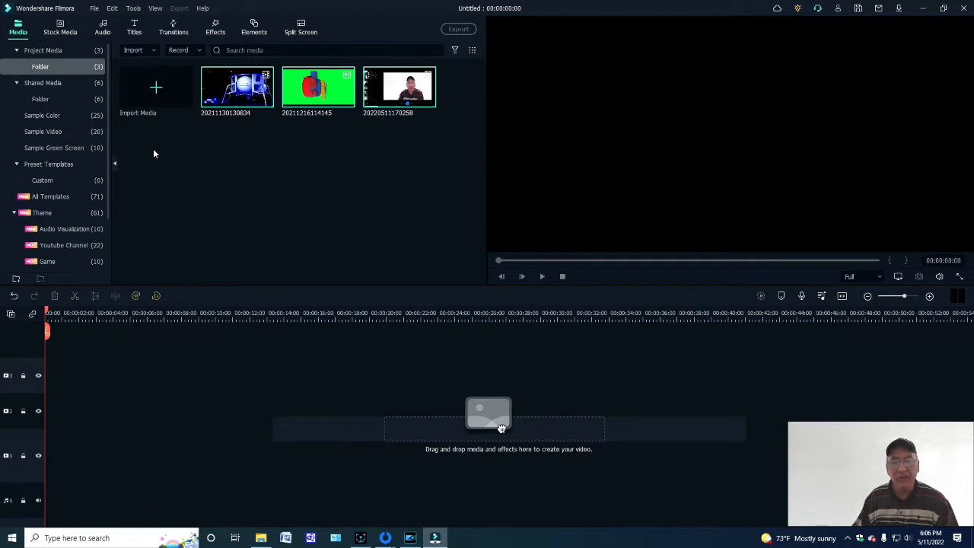
- Look through the Shared Media files and the full list of Sample Color swatches
{"action": "double_click", "coordinate": [34, 86]}
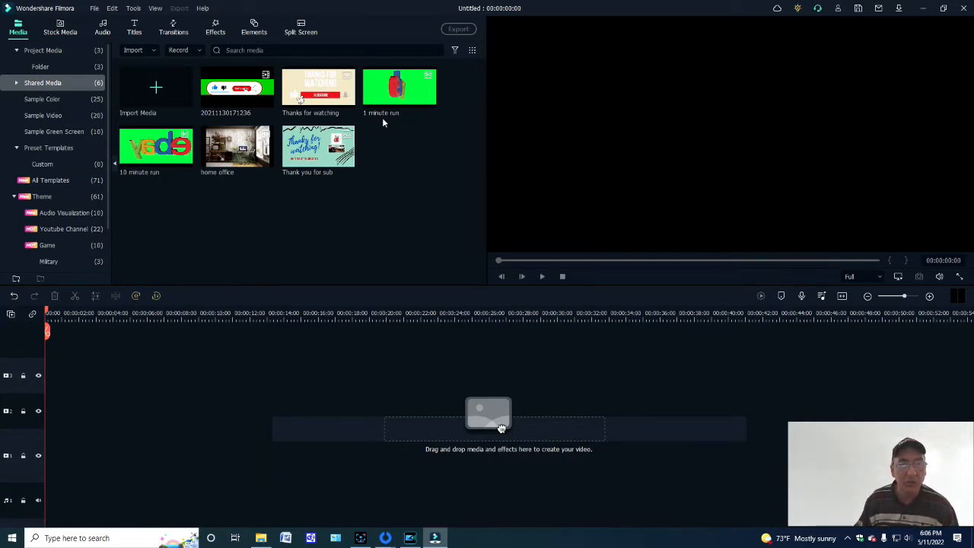
{"action": "left_click", "coordinate": [44, 99]}
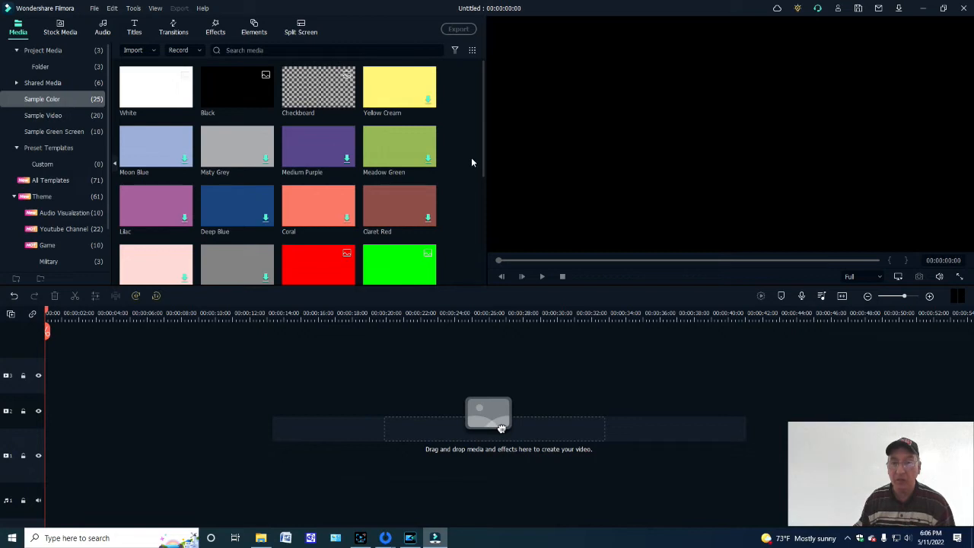
{"action": "left_click_drag", "start_coordinate": [482, 157], "coordinate": [476, 271]}
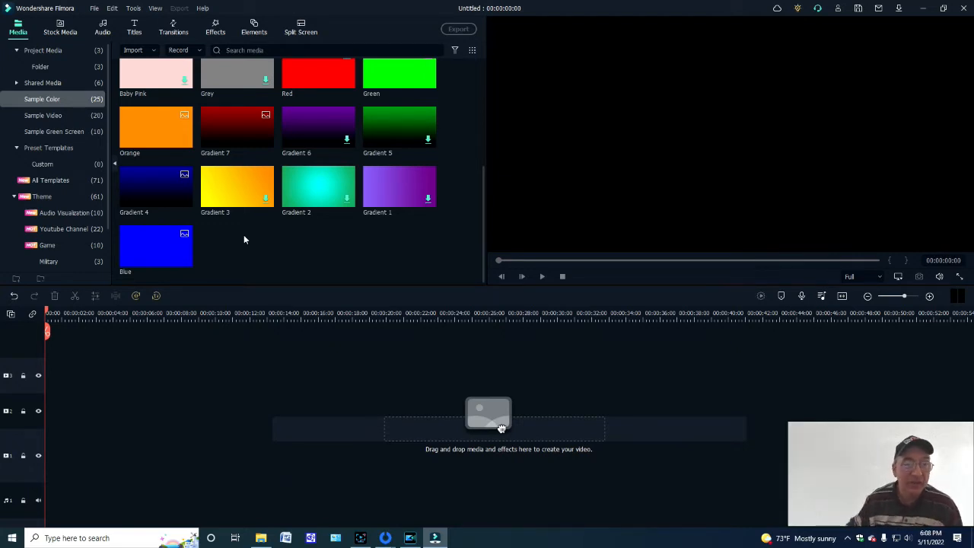
- Place the Travel 05 sample video at the start of the timeline and play it back
{"action": "left_click", "coordinate": [52, 117]}
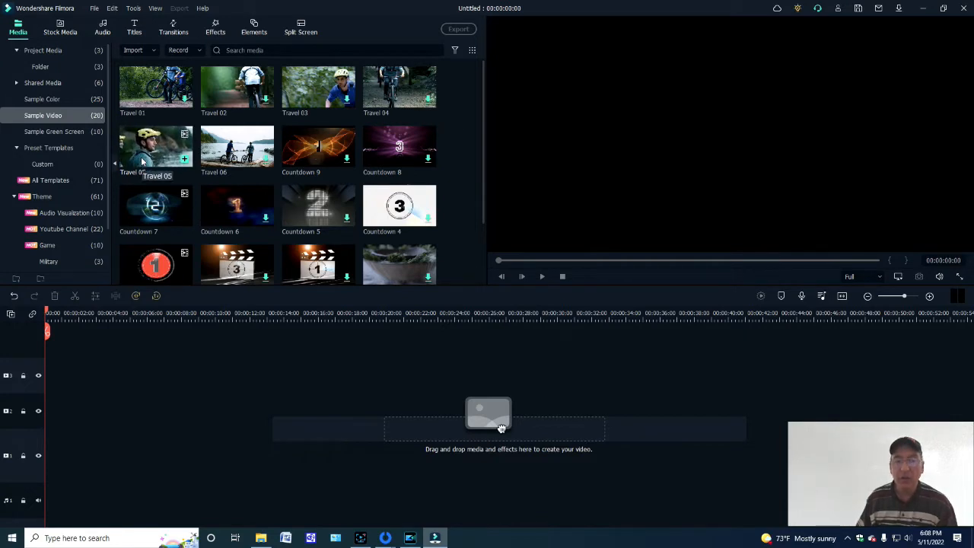
{"action": "left_click", "coordinate": [165, 164]}
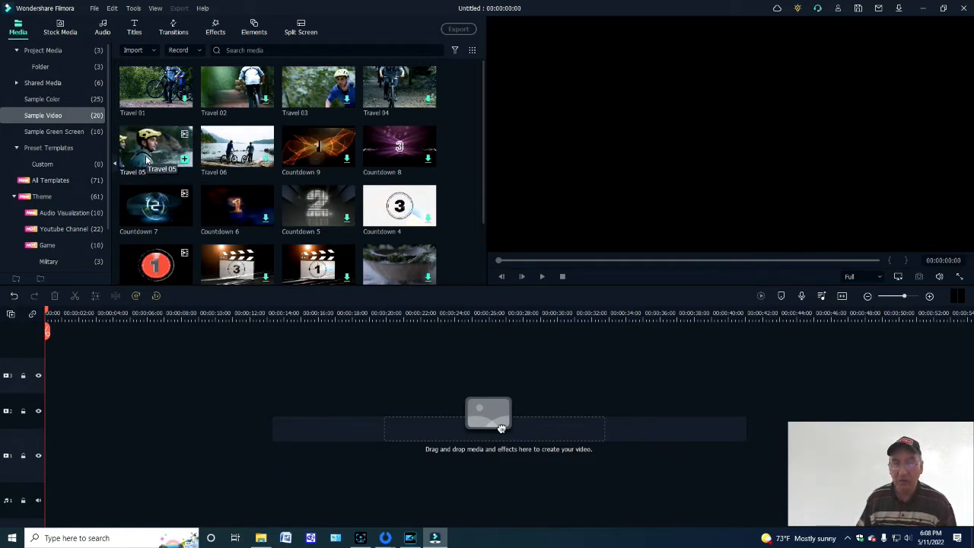
{"action": "left_click_drag", "start_coordinate": [501, 429], "coordinate": [51, 353]}
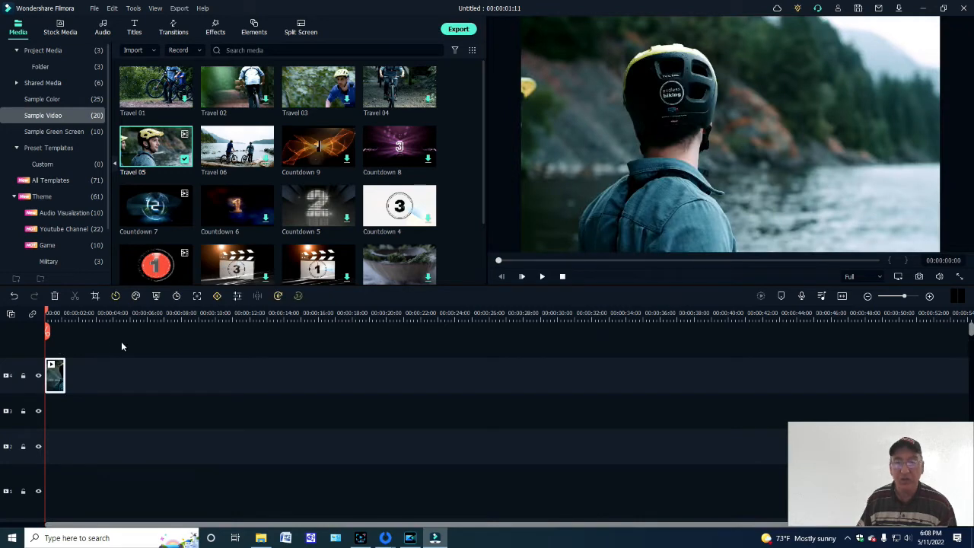
{"action": "left_click", "coordinate": [541, 277]}
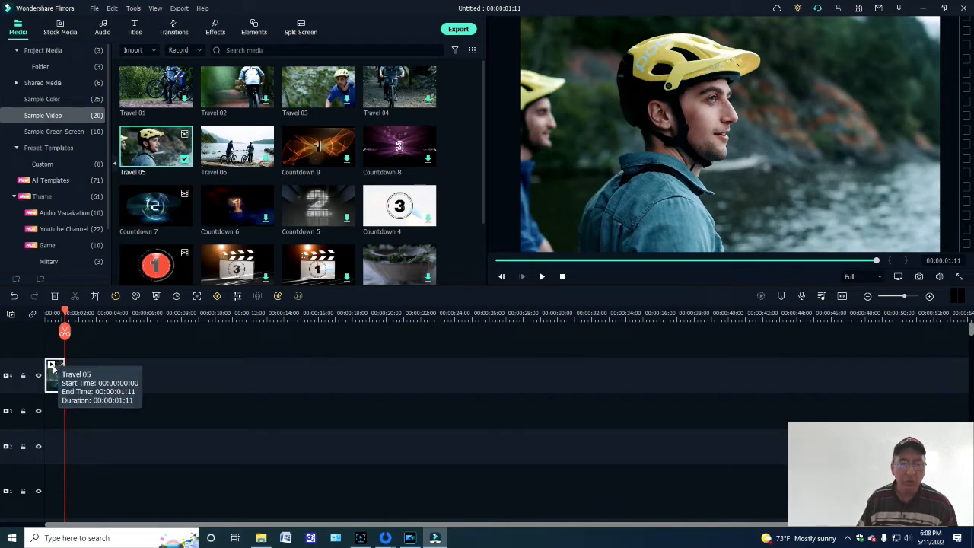
- Cut the Travel 05 clip from the timeline
{"action": "right_click", "coordinate": [53, 371]}
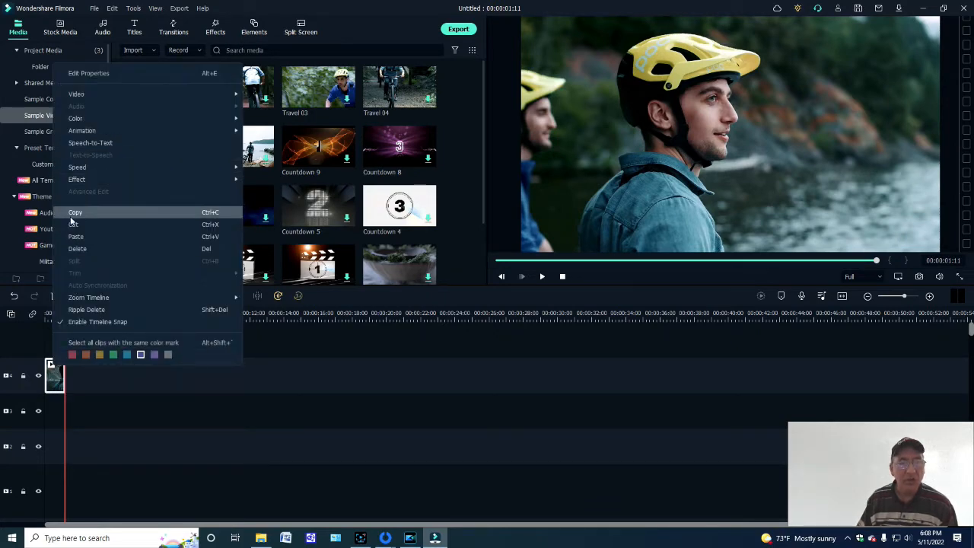
{"action": "left_click", "coordinate": [73, 223]}
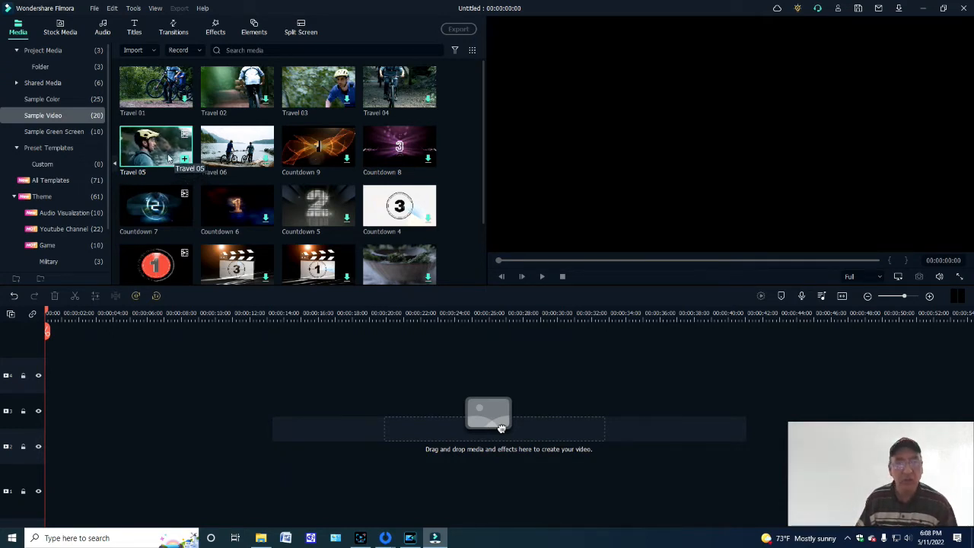
- Browse the Sample Green Screen clips and the complete collection of preset templates
{"action": "left_click", "coordinate": [52, 130]}
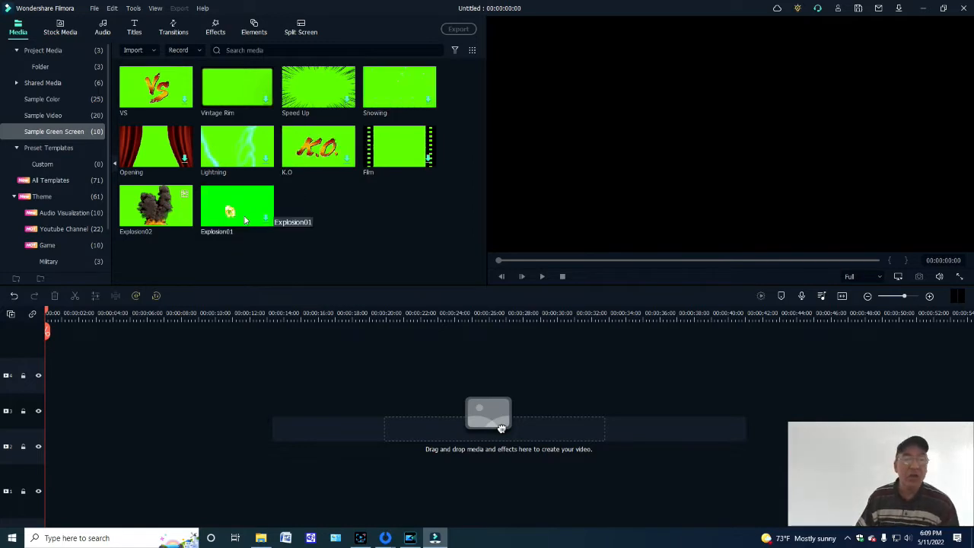
{"action": "left_click", "coordinate": [31, 147]}
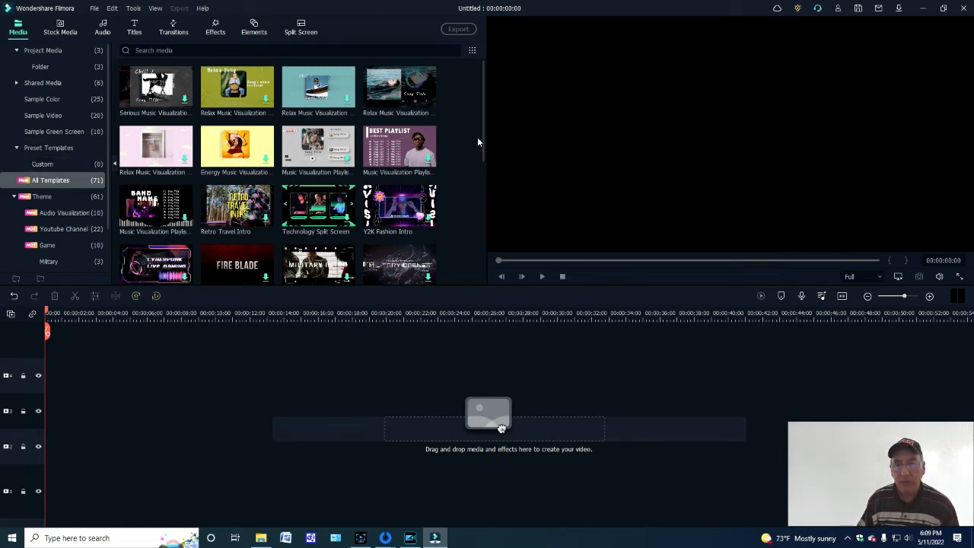
{"action": "left_click_drag", "start_coordinate": [481, 157], "coordinate": [459, 284]}
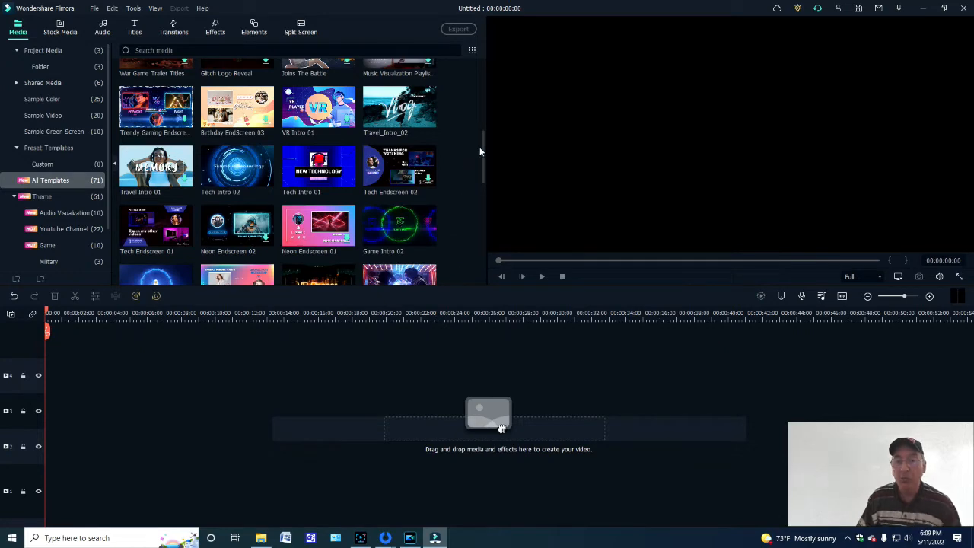
{"action": "left_click_drag", "start_coordinate": [480, 152], "coordinate": [479, 215]}
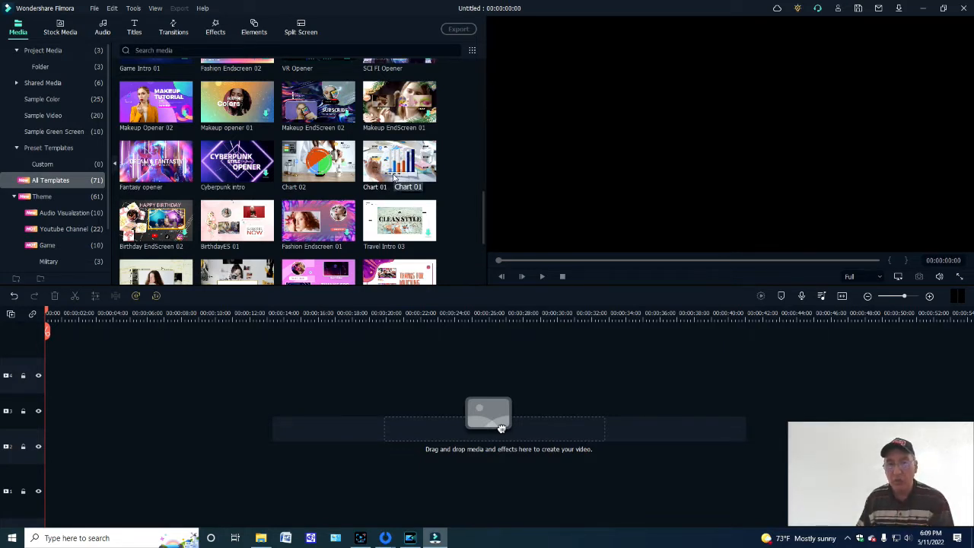
- Add the Chart 01 template to the timeline and try to export the project, dismissing the purchase dialog
{"action": "left_click_drag", "start_coordinate": [501, 428], "coordinate": [499, 426]}
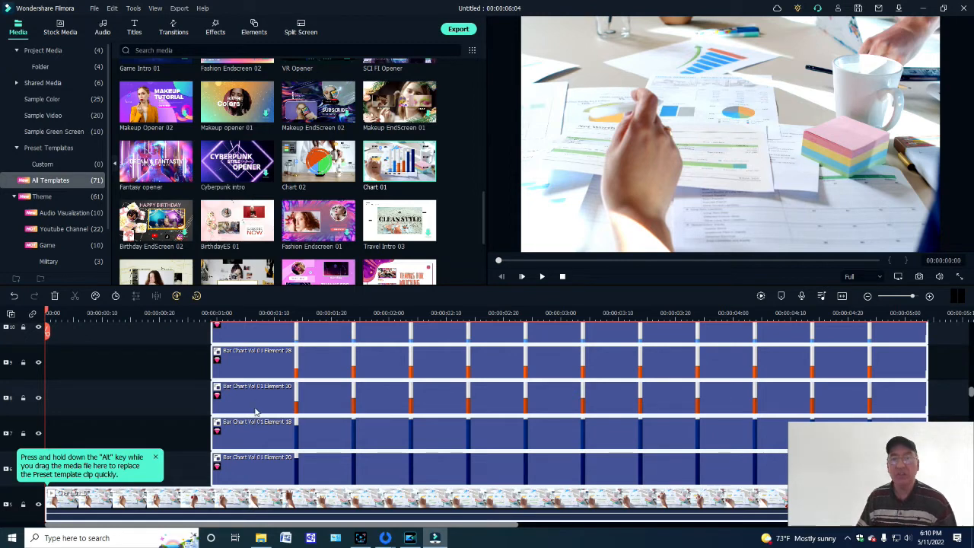
{"action": "left_click", "coordinate": [466, 31]}
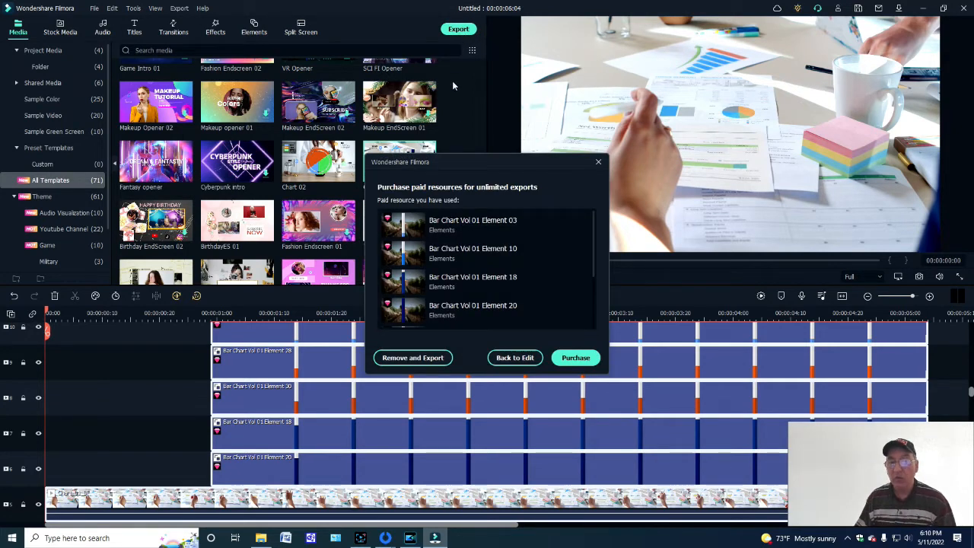
{"action": "left_click", "coordinate": [598, 162]}
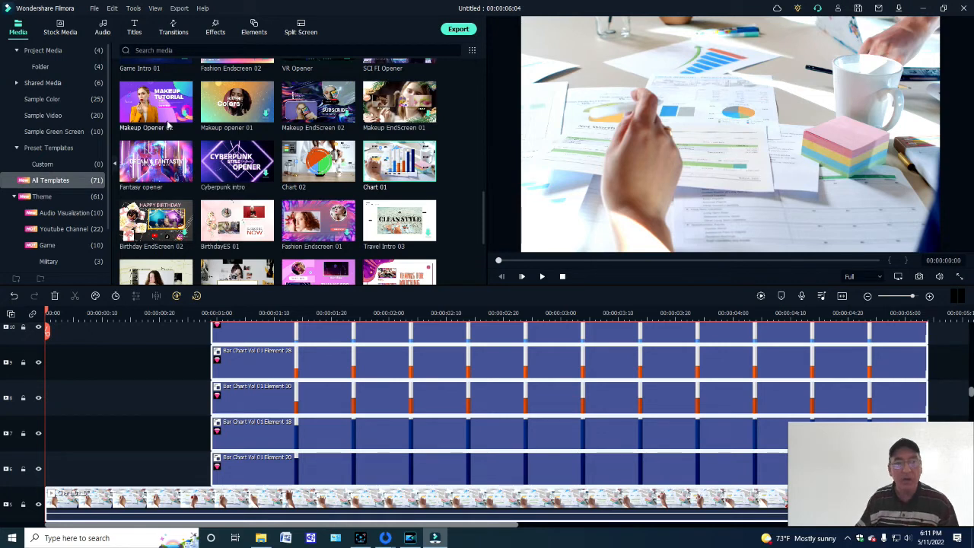
- Undo adding the Chart 01 template to the timeline
{"action": "scroll", "coordinate": [168, 127], "scroll_direction": "down", "scroll_amount": 3}
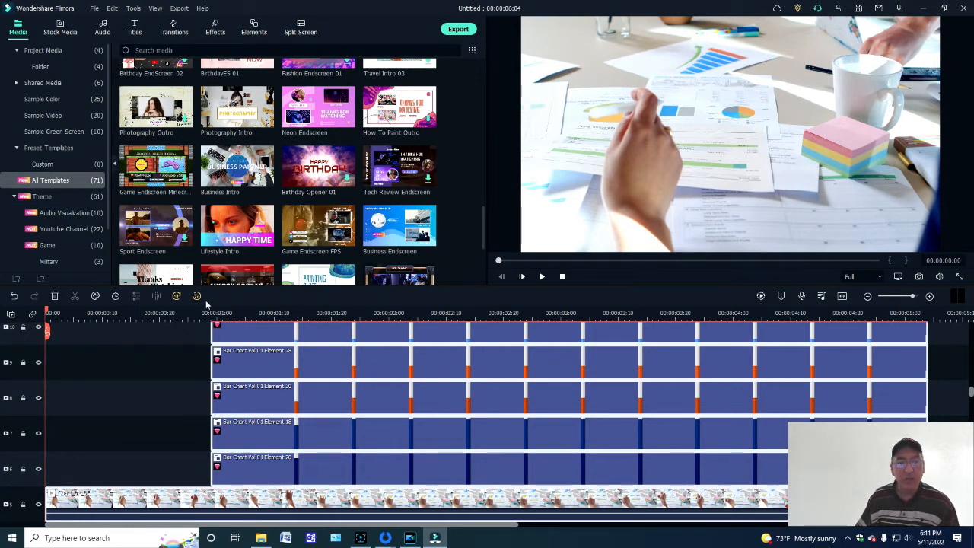
{"action": "left_click", "coordinate": [14, 296]}
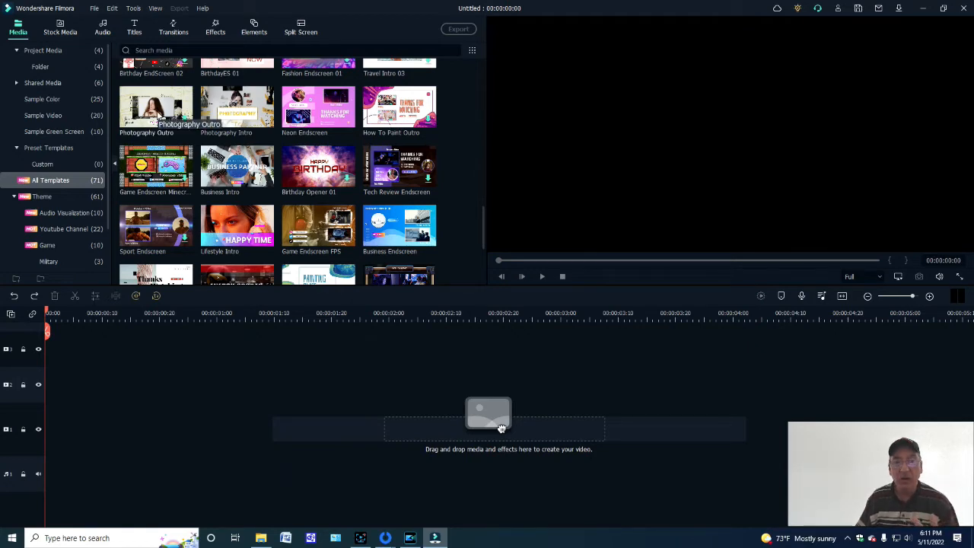
- Preview the Relax Music Visualization template with the swimmer in dark water from the first row of templates
{"action": "scroll", "coordinate": [180, 96], "scroll_direction": "up", "scroll_amount": 10}
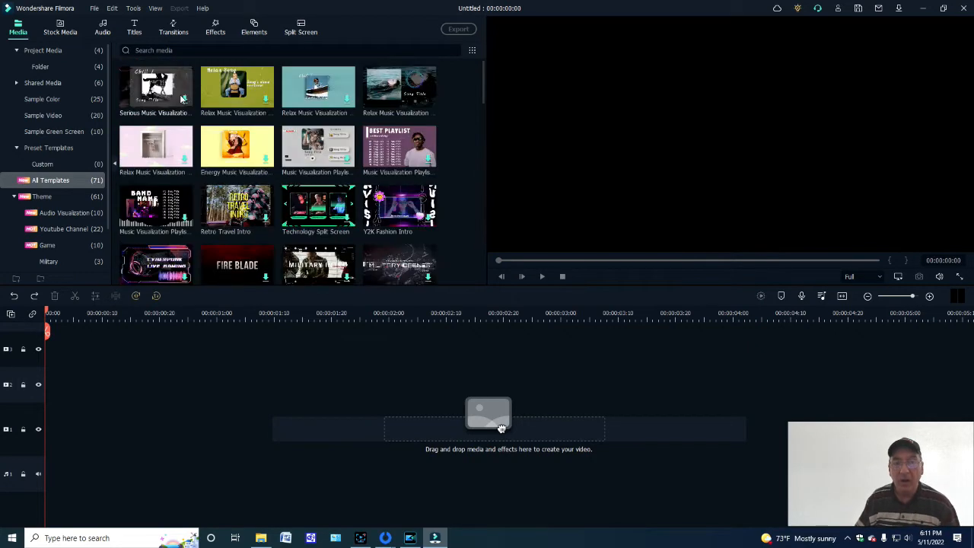
{"action": "left_click", "coordinate": [421, 101]}
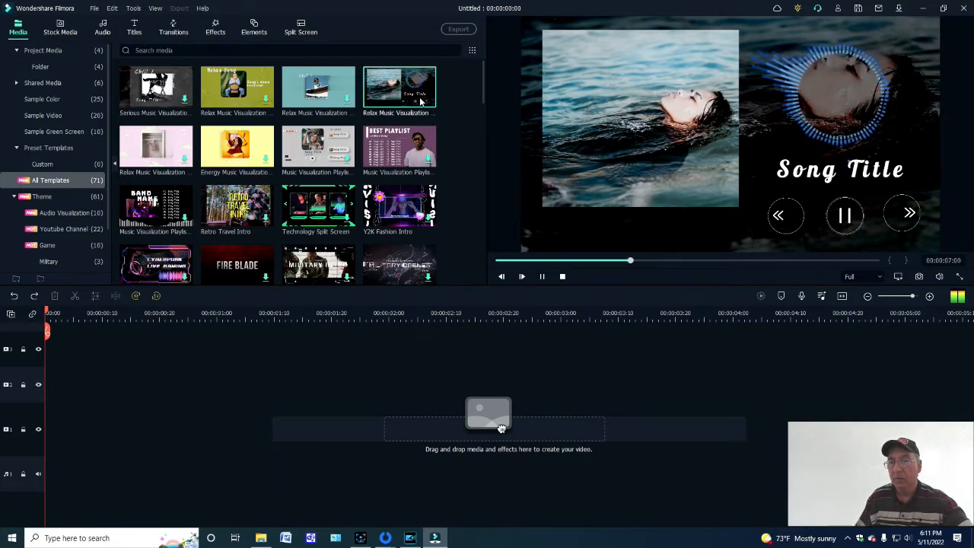
- Pause the preview, add the swimmer Relax Music Visualization template to the timeline, and view the YouTube export settings without exporting
{"action": "left_click", "coordinate": [540, 277]}
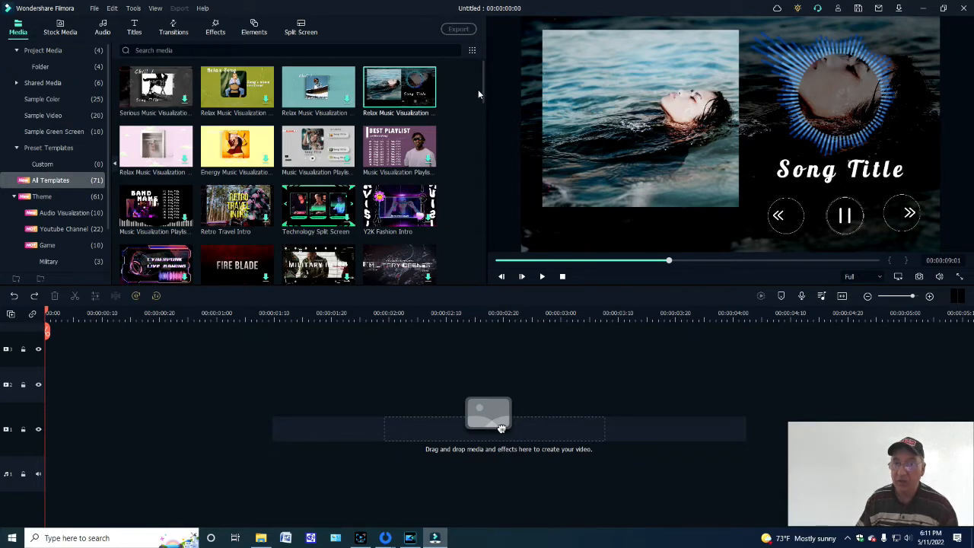
{"action": "mouse_move", "coordinate": [483, 99]}
{"action": "left_mouse_down"}
{"action": "mouse_move", "coordinate": [480, 155]}
{"action": "mouse_move", "coordinate": [485, 94]}
{"action": "left_mouse_up"}
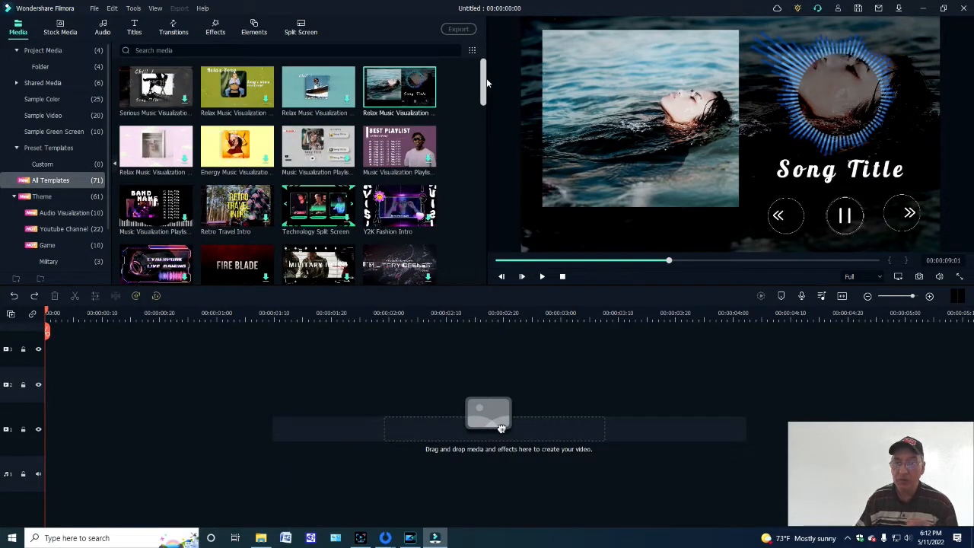
{"action": "left_click_drag", "start_coordinate": [501, 429], "coordinate": [500, 428]}
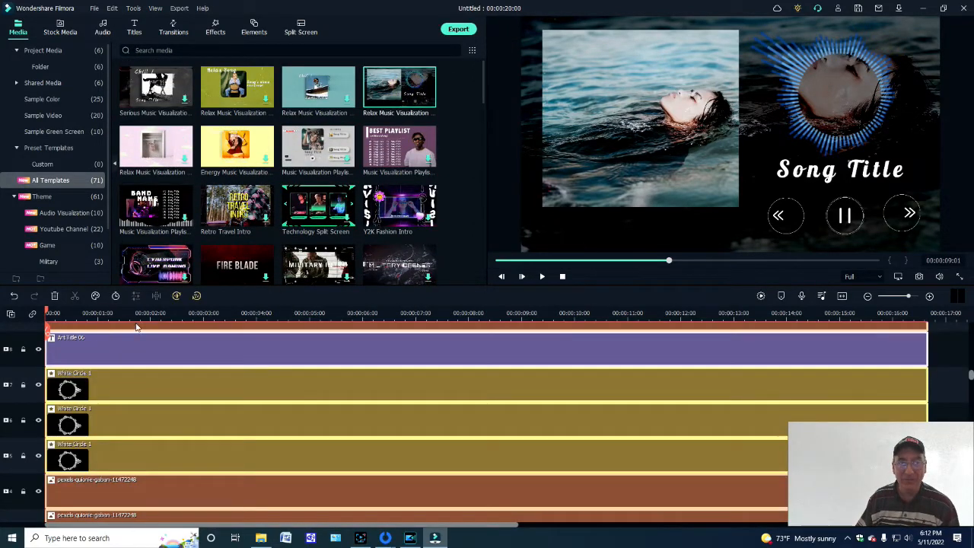
{"action": "left_click", "coordinate": [459, 31]}
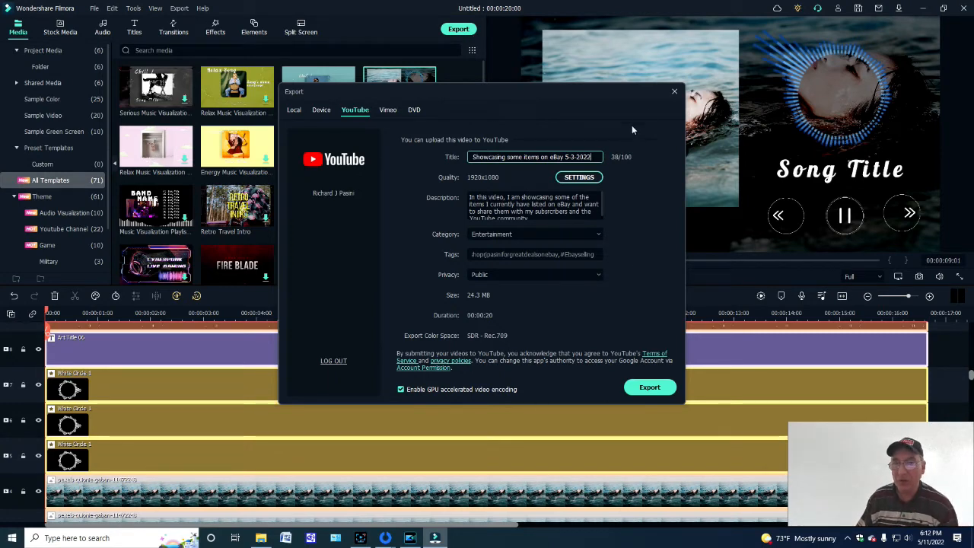
{"action": "left_click", "coordinate": [673, 92]}
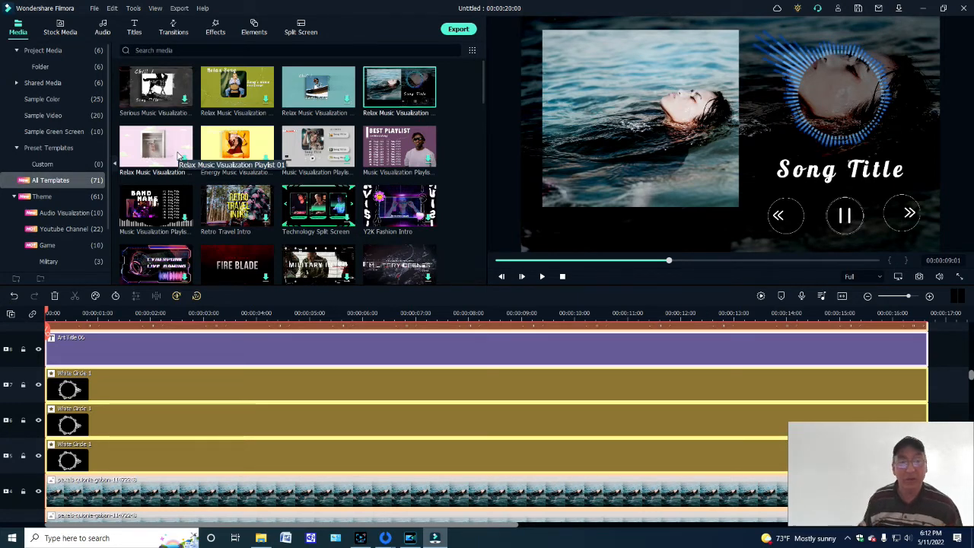
- Browse the Audio Visualization and Youtube Channel theme templates
{"action": "left_click", "coordinate": [39, 214]}
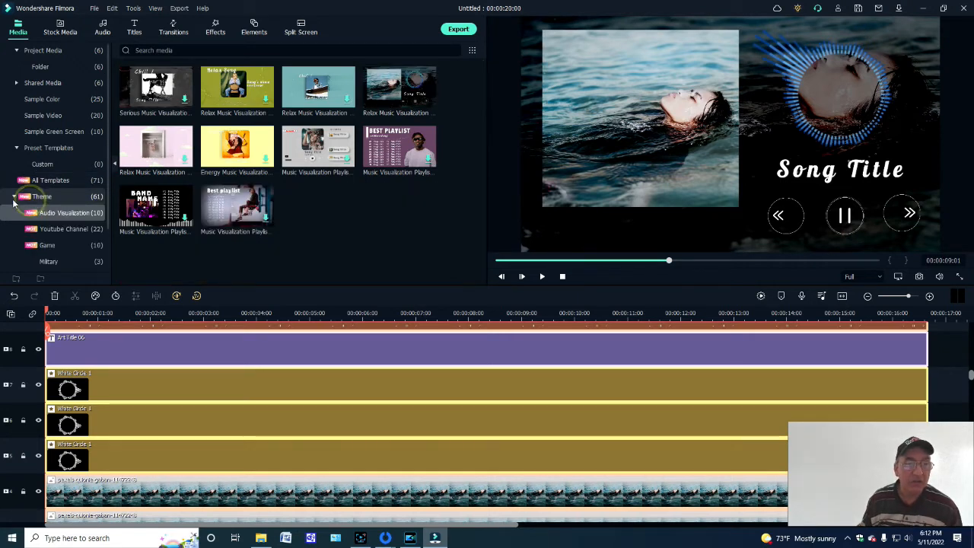
{"action": "left_click", "coordinate": [58, 229]}
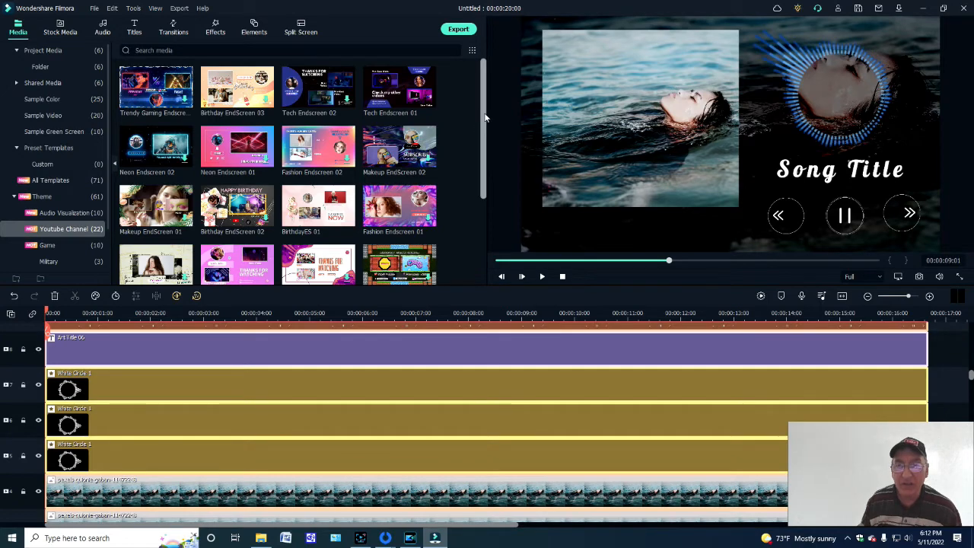
{"action": "left_click_drag", "start_coordinate": [486, 115], "coordinate": [487, 89]}
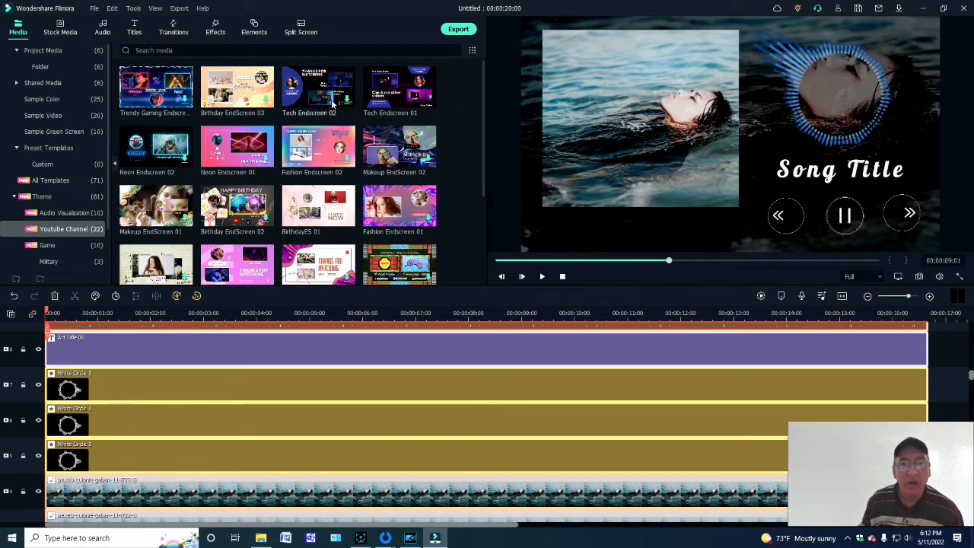
- Download the Tech Endscreen 02 template and undo adding the Relax Music Visualization template to the timeline
{"action": "left_click", "coordinate": [345, 102]}
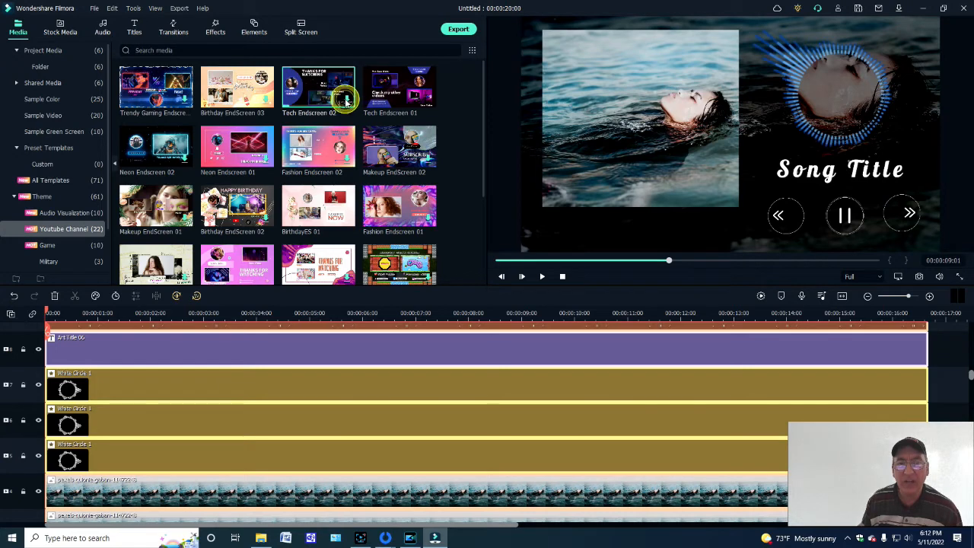
{"action": "left_click", "coordinate": [14, 296]}
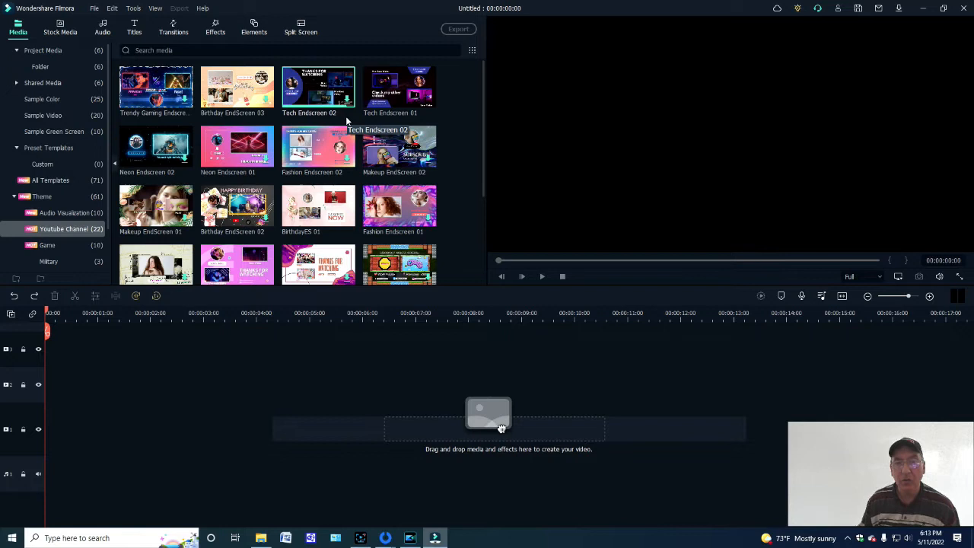
- Try out the Tech Endscreen 02 template on the timeline by playing it, and undo its addition
{"action": "left_click_drag", "start_coordinate": [500, 429], "coordinate": [43, 360]}
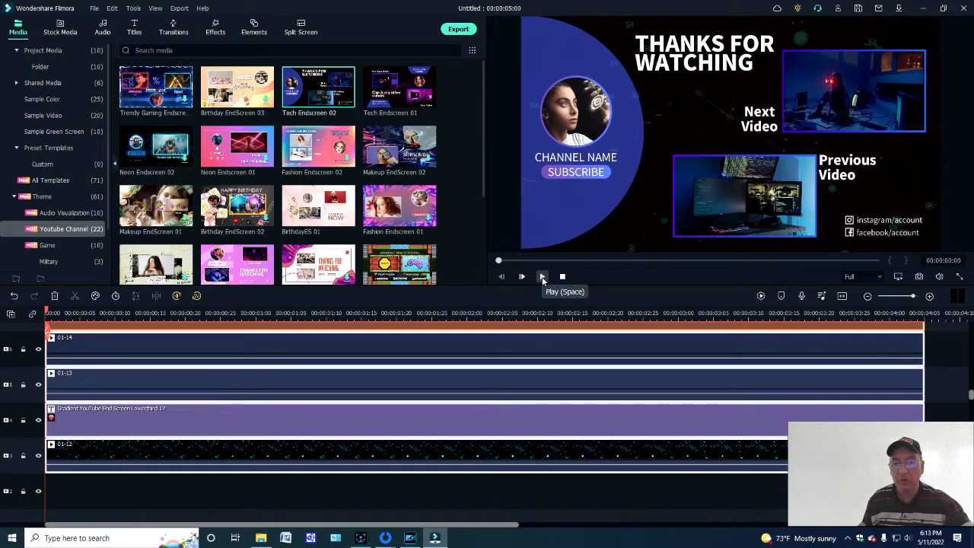
{"action": "left_click", "coordinate": [542, 277]}
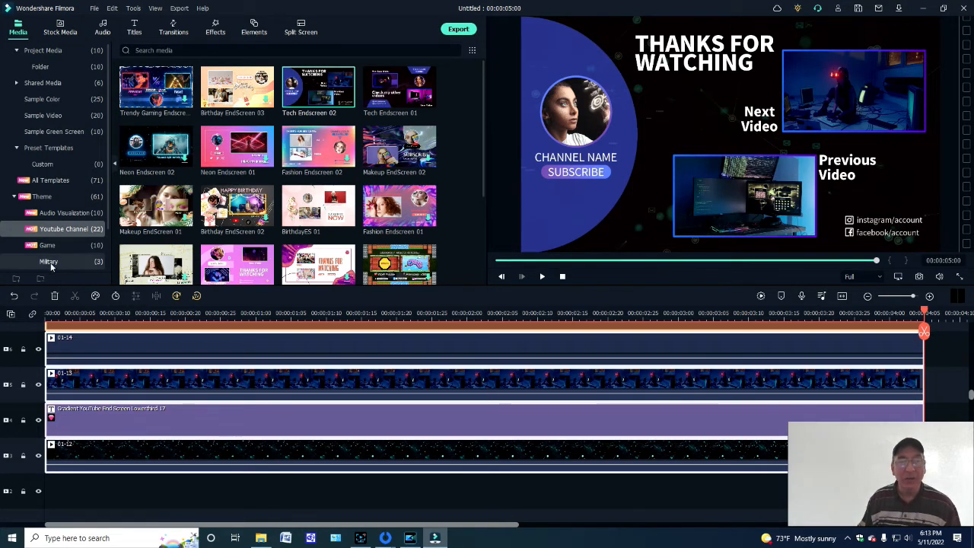
{"action": "left_click", "coordinate": [14, 295]}
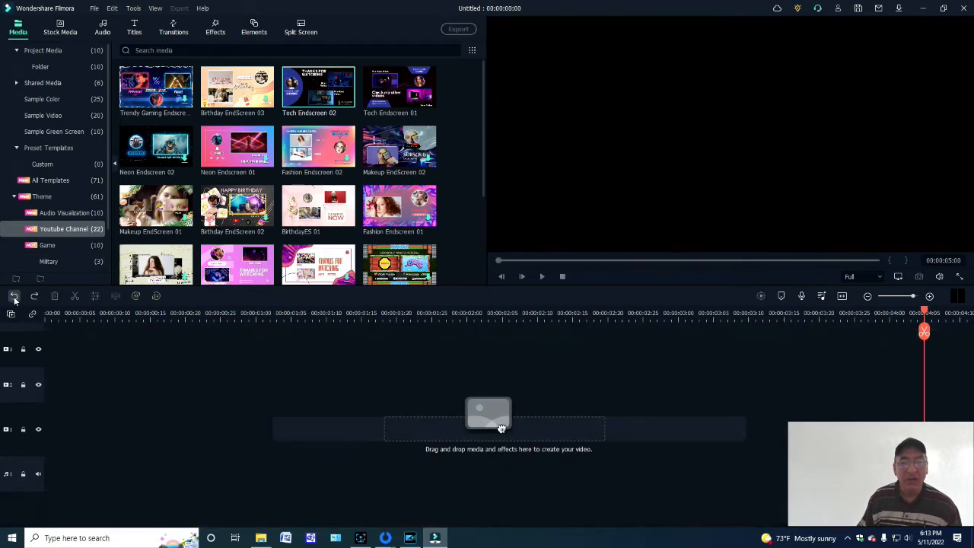
- Browse the Game, Military, Hi-Tech, Travel and Memes theme templates
{"action": "left_click", "coordinate": [47, 244]}
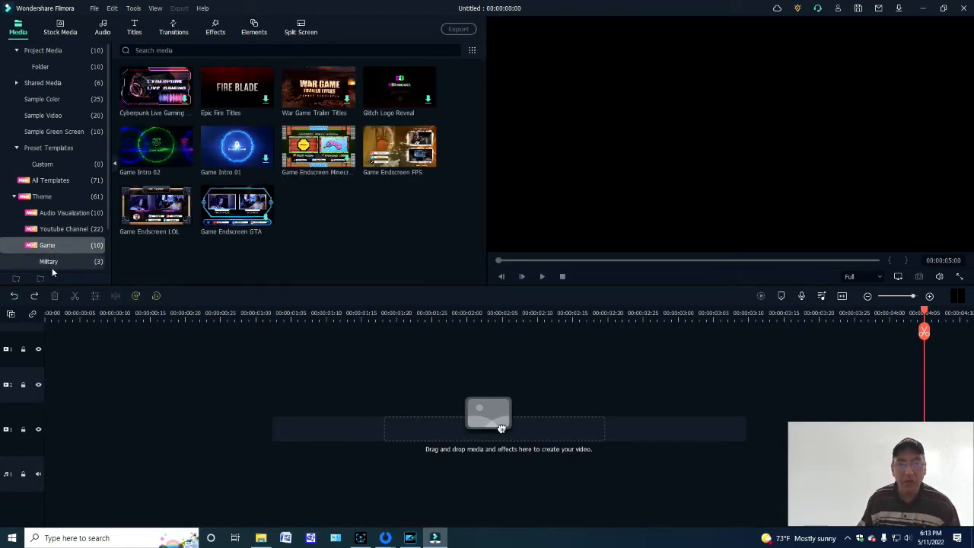
{"action": "left_click", "coordinate": [50, 261]}
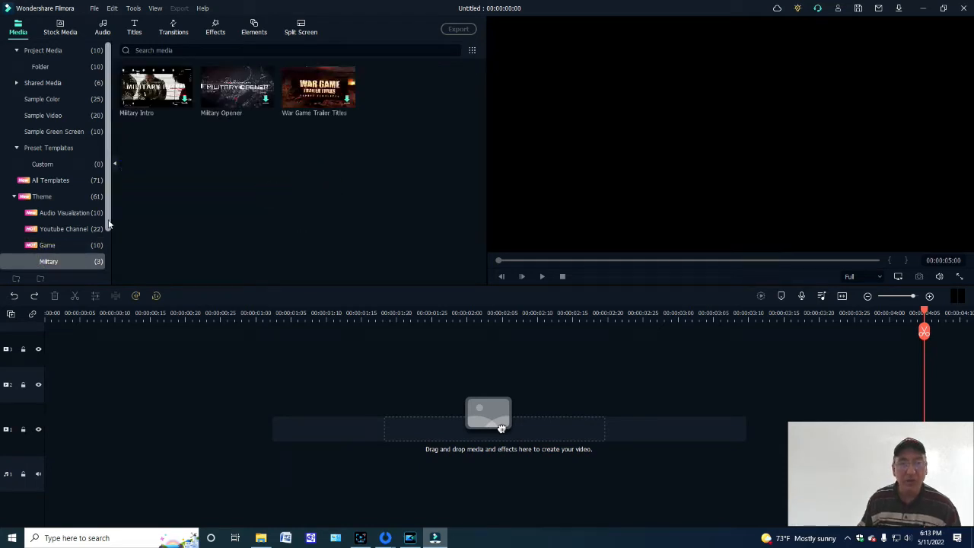
{"action": "scroll", "coordinate": [53, 257], "scroll_direction": "down", "scroll_amount": 1}
{"action": "left_click", "coordinate": [56, 230]}
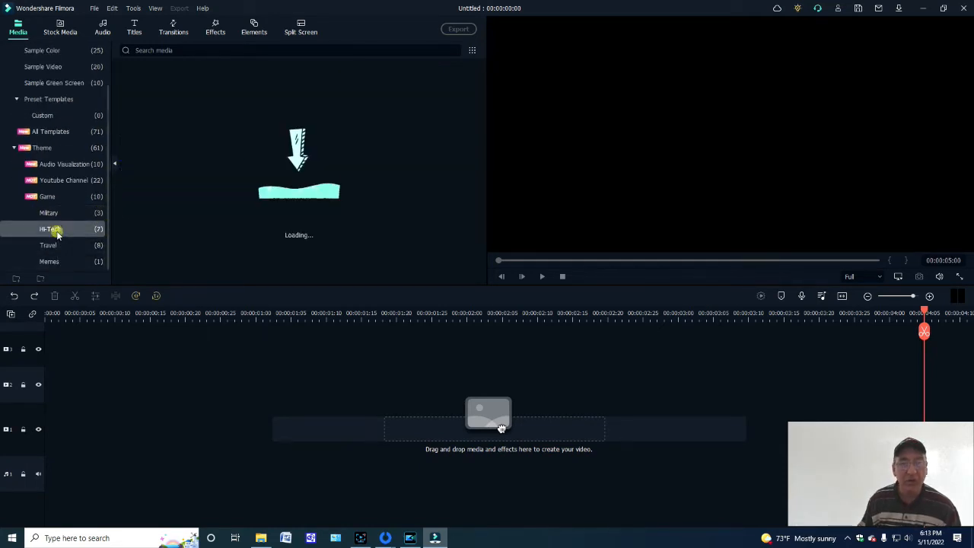
{"action": "left_click", "coordinate": [54, 247]}
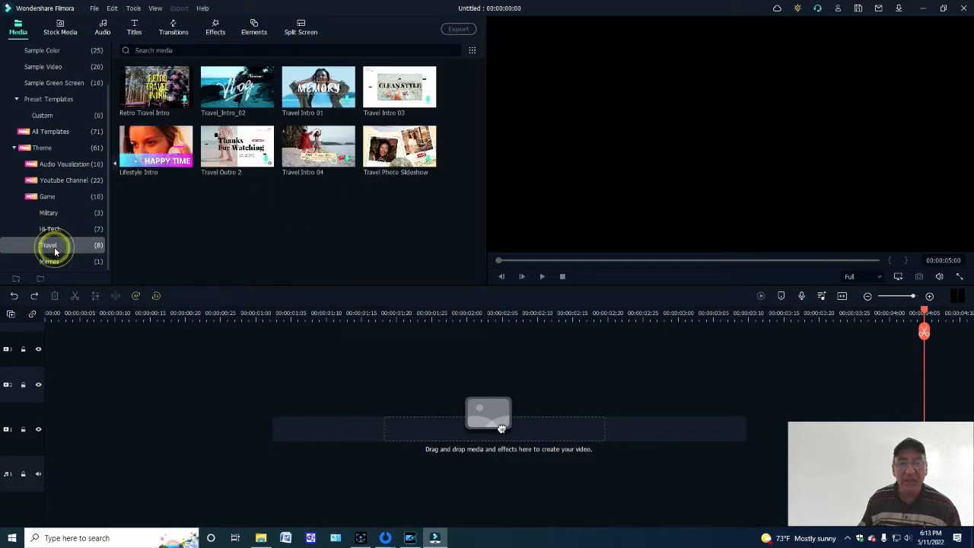
{"action": "left_click", "coordinate": [55, 262]}
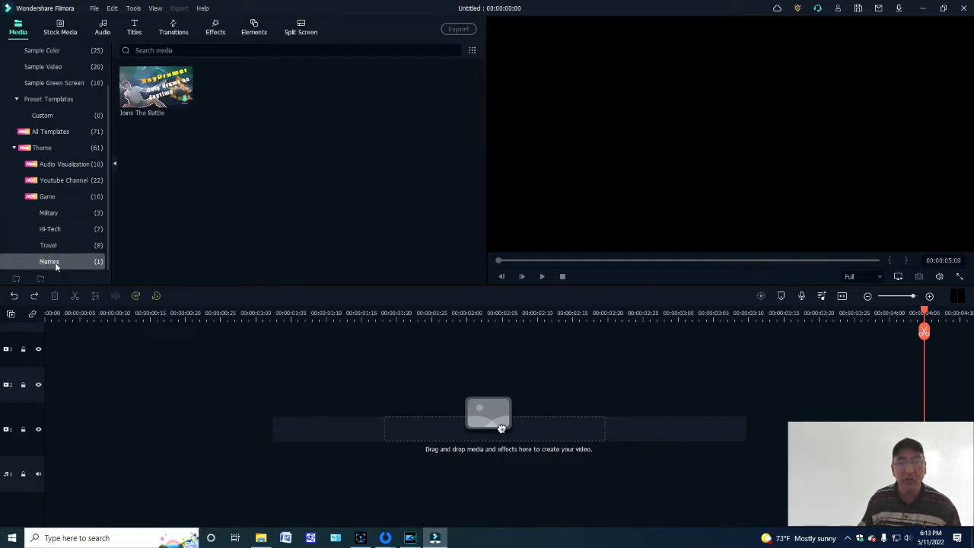
- Browse the Recommended tracks in the audio library
{"action": "left_click", "coordinate": [99, 31]}
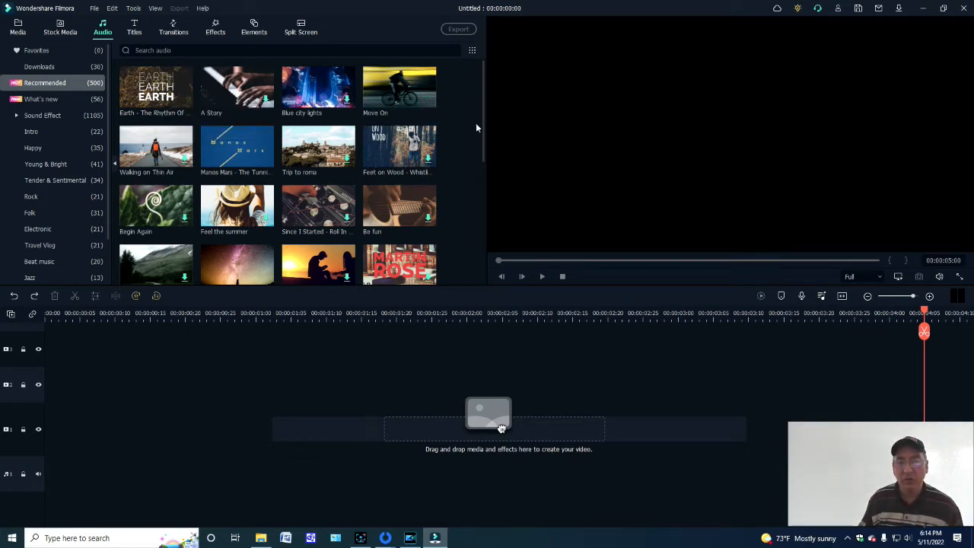
{"action": "left_click_drag", "start_coordinate": [481, 143], "coordinate": [475, 269]}
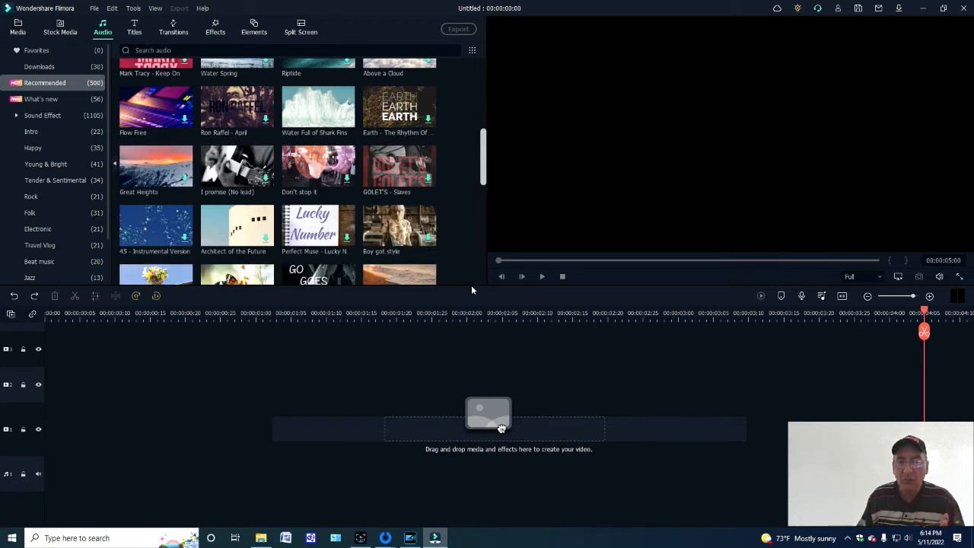
{"action": "scroll", "coordinate": [470, 281], "scroll_direction": "down", "scroll_amount": 5}
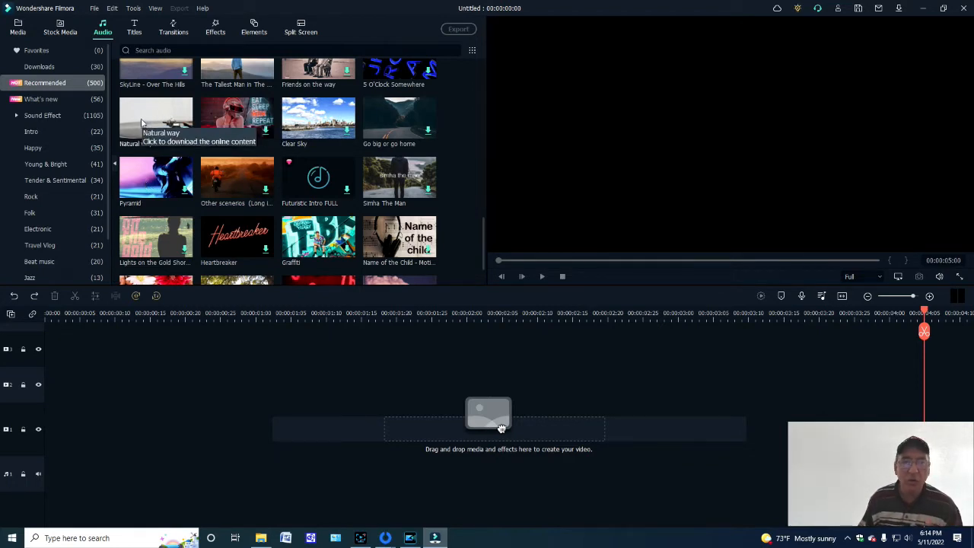
- Look through the whole What's new collection of audio clips
{"action": "left_click", "coordinate": [44, 101]}
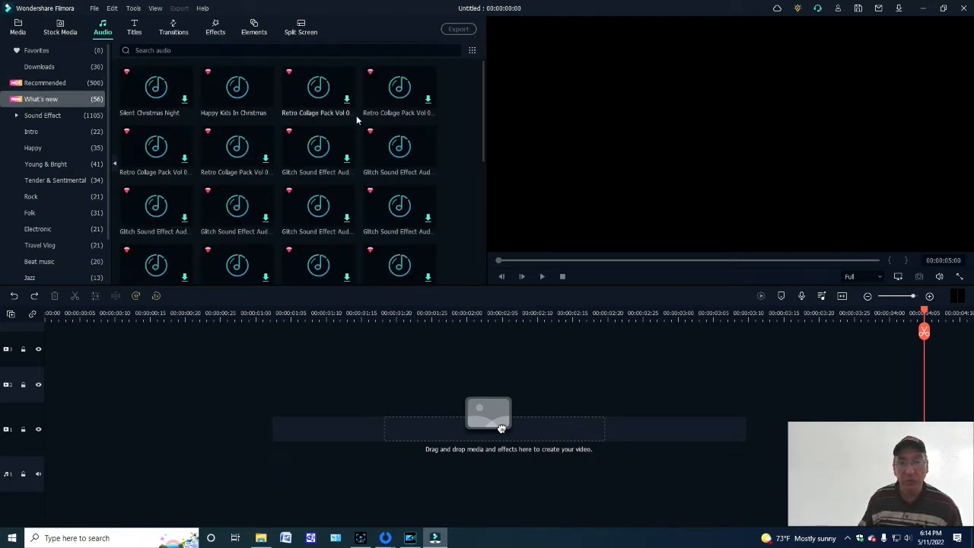
{"action": "left_click_drag", "start_coordinate": [484, 137], "coordinate": [472, 269]}
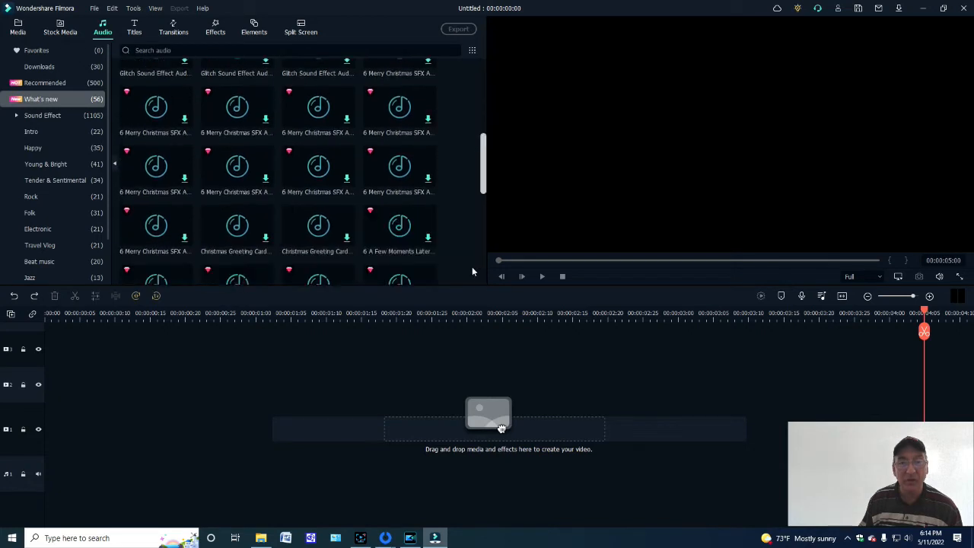
{"action": "scroll", "coordinate": [472, 266], "scroll_direction": "down", "scroll_amount": 5}
{"action": "scroll", "coordinate": [470, 272], "scroll_direction": "down", "scroll_amount": 2}
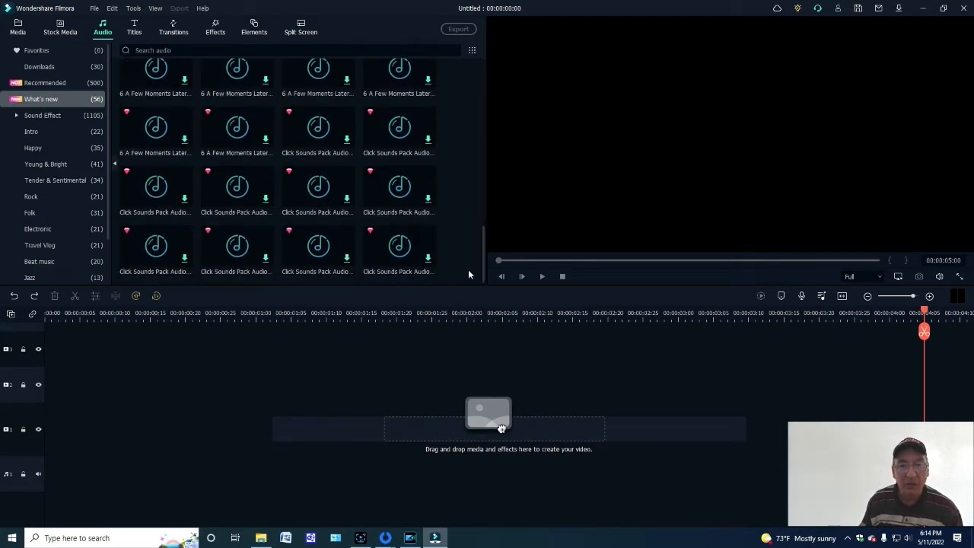
{"action": "left_click_drag", "start_coordinate": [483, 248], "coordinate": [448, 59]}
- Browse the Basic and Environmental Sound categories of the sound effects
{"action": "left_click", "coordinate": [39, 110]}
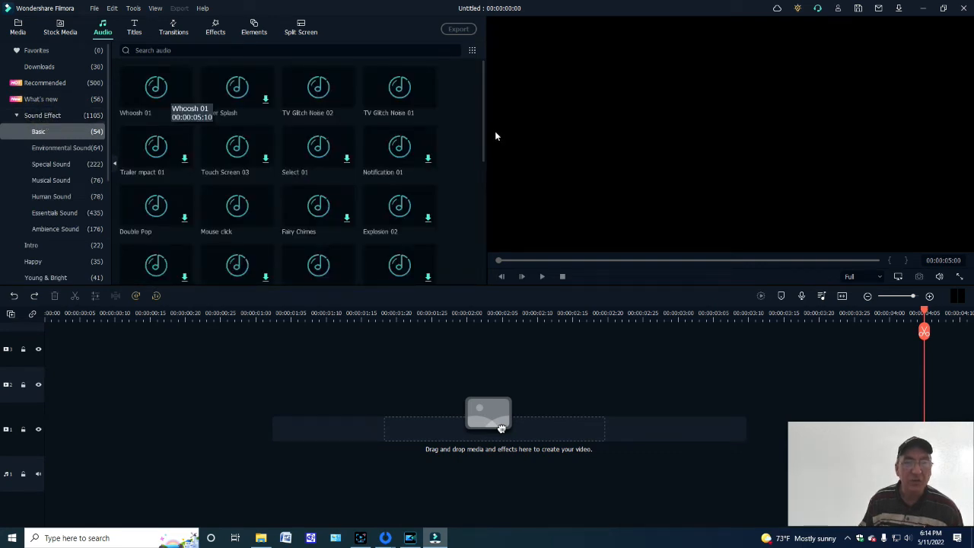
{"action": "left_click_drag", "start_coordinate": [482, 143], "coordinate": [467, 257]}
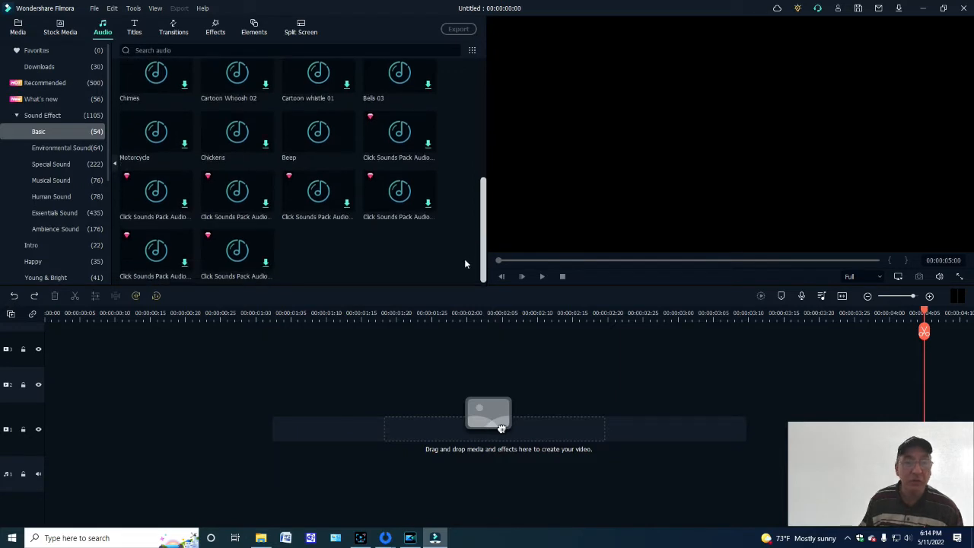
{"action": "left_click", "coordinate": [54, 149]}
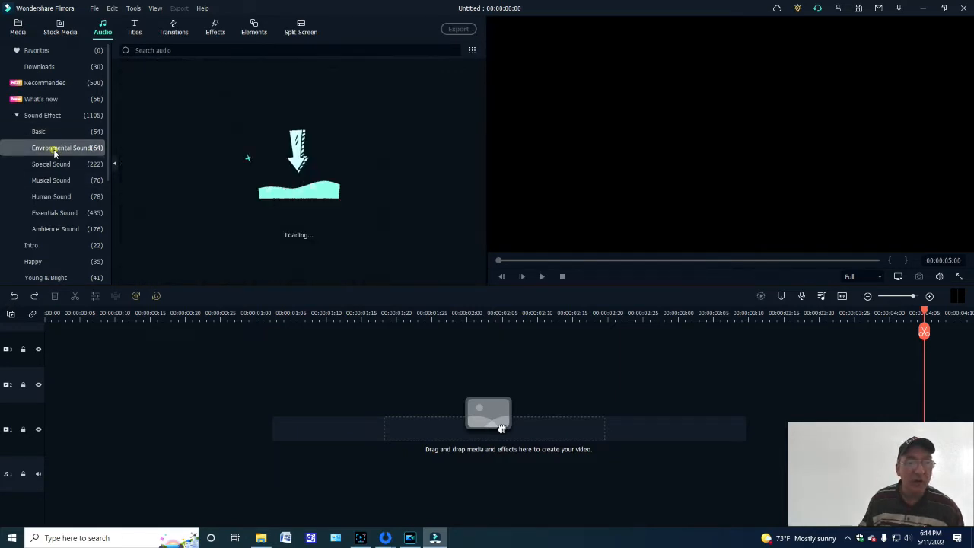
- Browse the Recommended titles and the Recommended transitions
{"action": "left_click", "coordinate": [136, 29]}
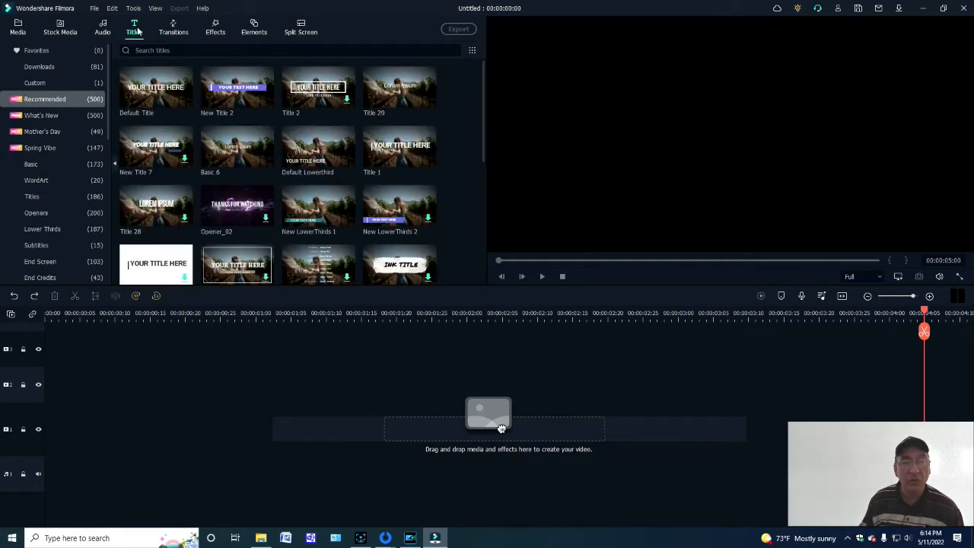
{"action": "left_click_drag", "start_coordinate": [484, 141], "coordinate": [479, 248]}
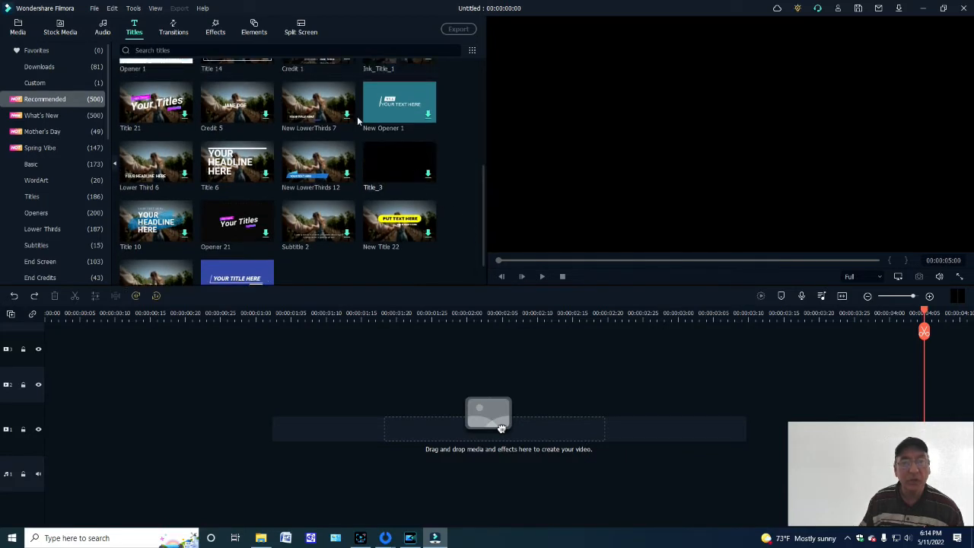
{"action": "left_click", "coordinate": [174, 32]}
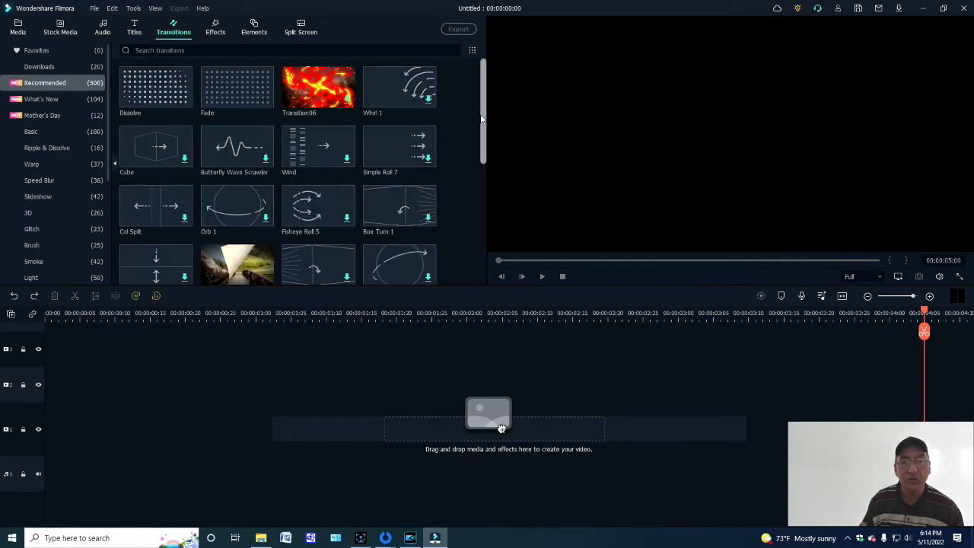
{"action": "left_click_drag", "start_coordinate": [482, 116], "coordinate": [225, 41]}
- Browse the Recommended effects and download Spin Open and Iridescent Circle 3
{"action": "left_click", "coordinate": [216, 33]}
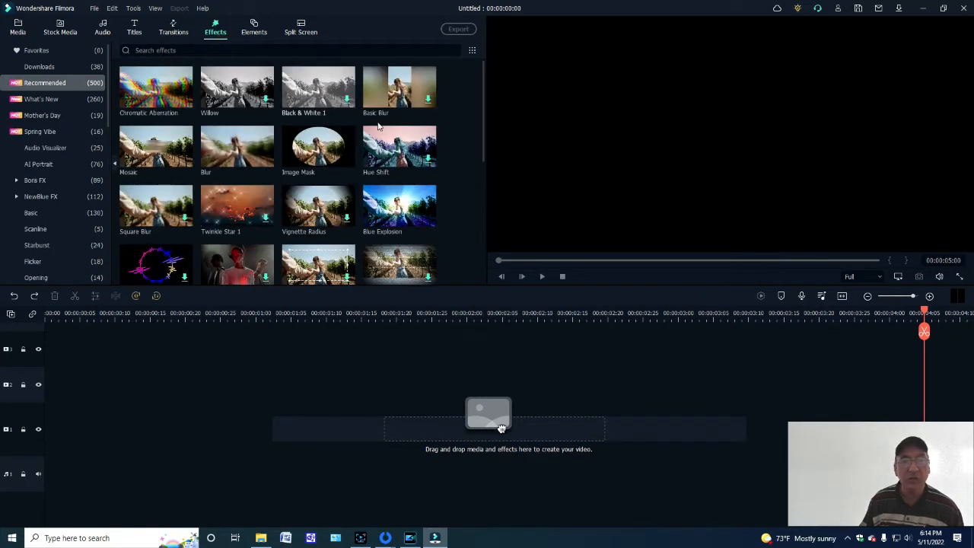
{"action": "scroll", "coordinate": [482, 118], "scroll_direction": "down", "scroll_amount": 3}
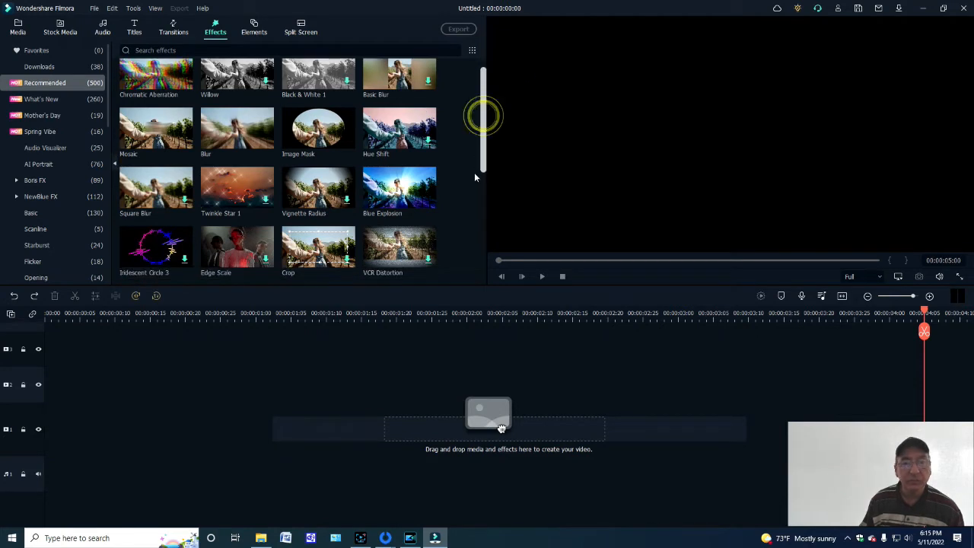
{"action": "scroll", "coordinate": [355, 212], "scroll_direction": "down", "scroll_amount": 1}
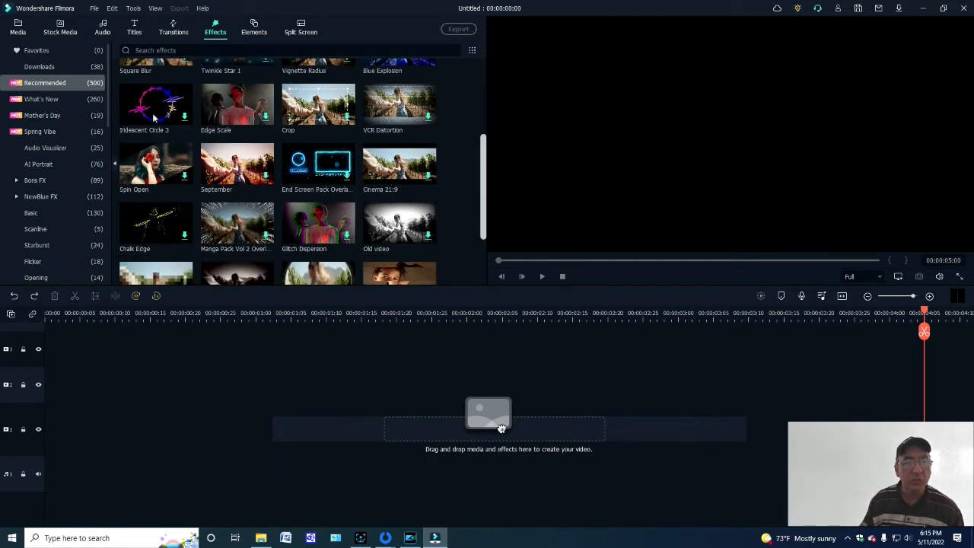
{"action": "scroll", "coordinate": [153, 116], "scroll_direction": "down", "scroll_amount": 1}
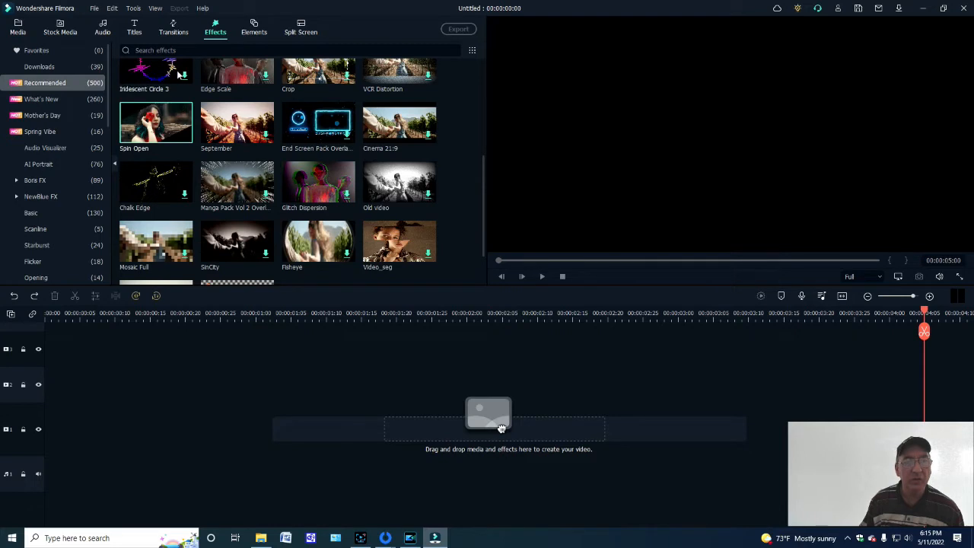
{"action": "scroll", "coordinate": [188, 79], "scroll_direction": "up", "scroll_amount": 1}
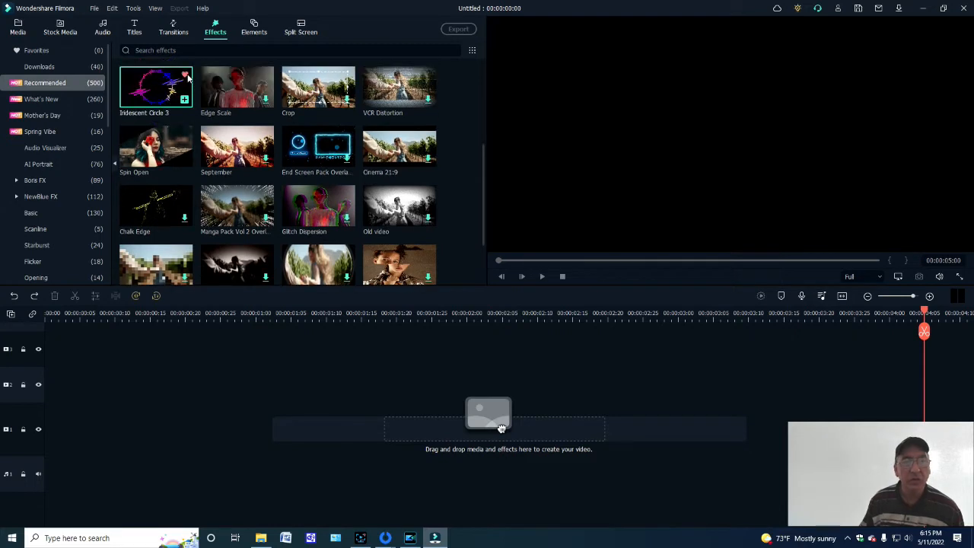
- Add the Iridescent Circle 3 effect at the start of the fourth video track and play it
{"action": "left_click_drag", "start_coordinate": [500, 428], "coordinate": [91, 335]}
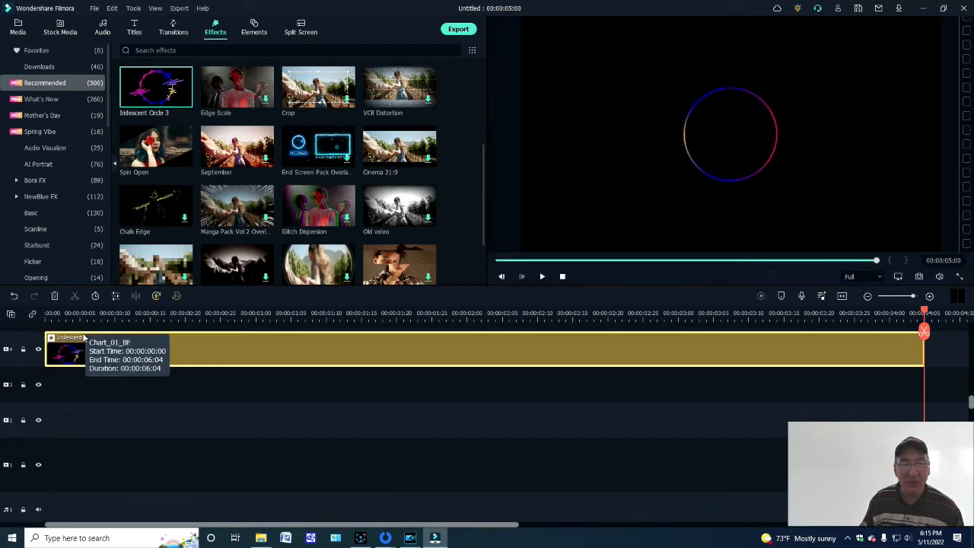
{"action": "left_click", "coordinate": [542, 277]}
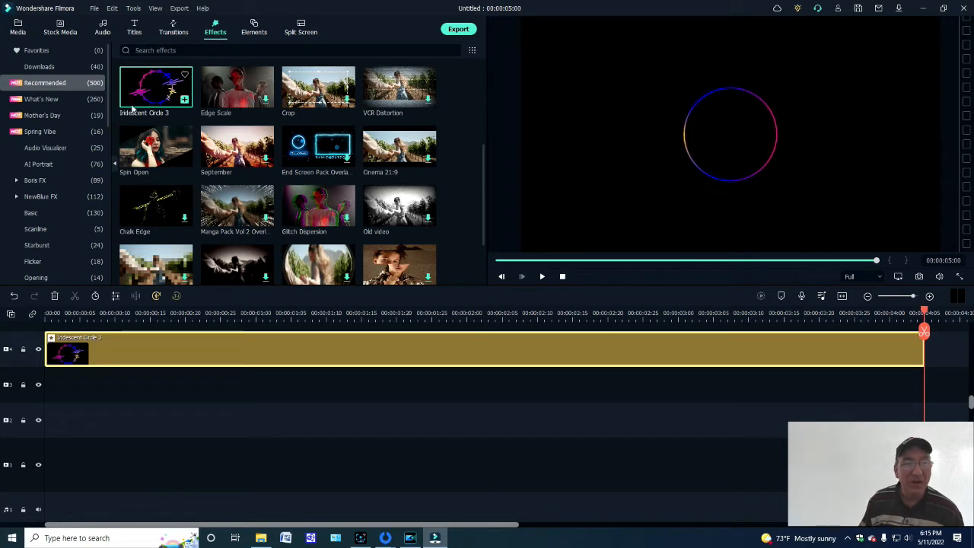
- Download Element_14 from the Recommended elements and place it on the fourth video track after the Iridescent Circle 3 clip
{"action": "left_click", "coordinate": [257, 33]}
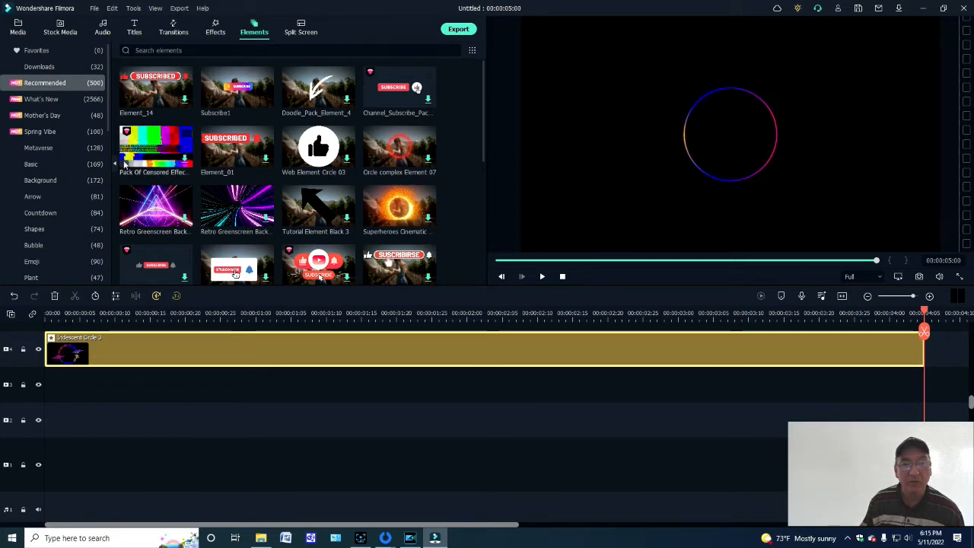
{"action": "left_click", "coordinate": [183, 99]}
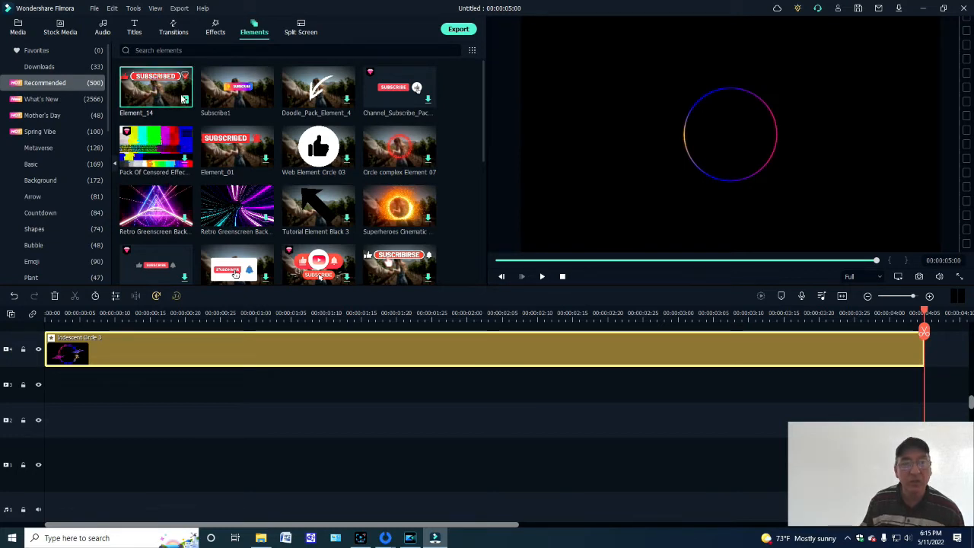
{"action": "left_click", "coordinate": [184, 99]}
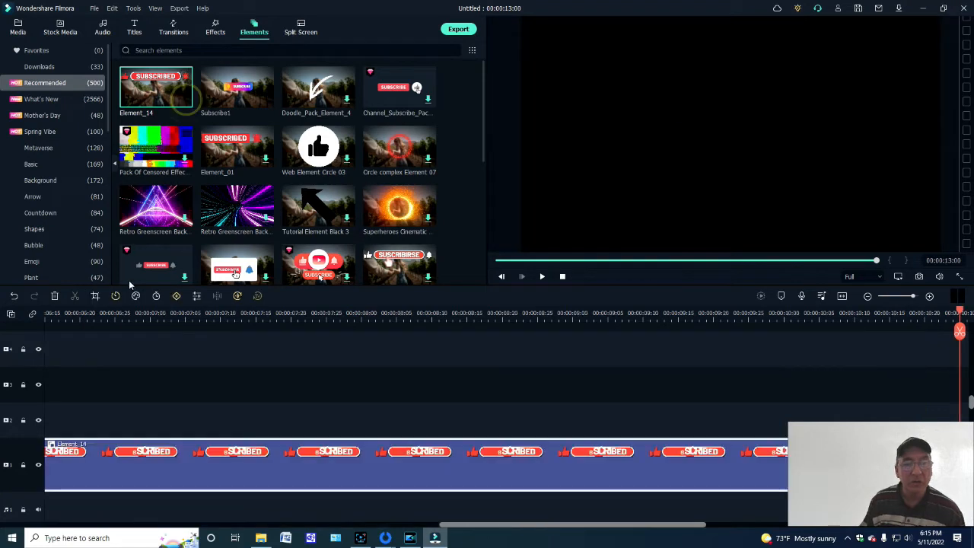
{"action": "left_click", "coordinate": [13, 298]}
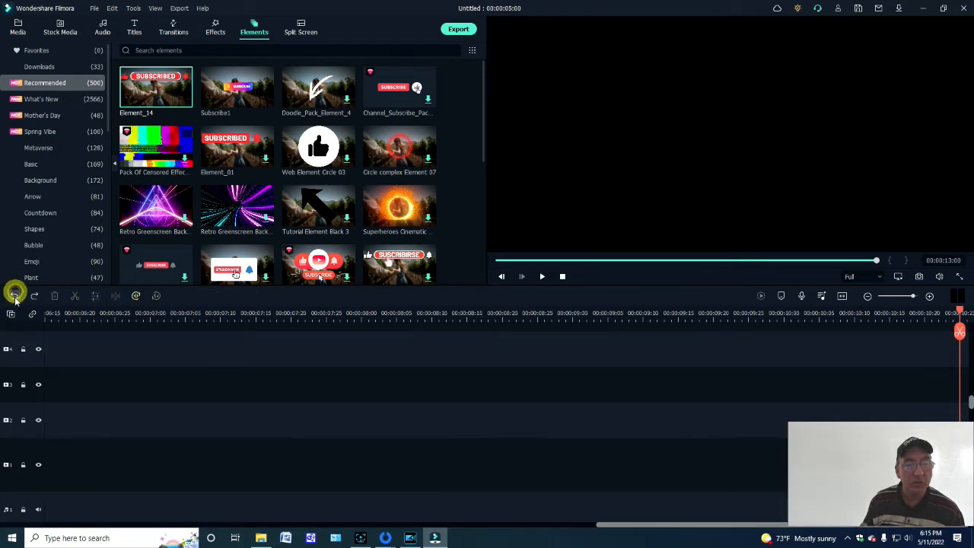
{"action": "left_click_drag", "start_coordinate": [162, 98], "coordinate": [41, 353]}
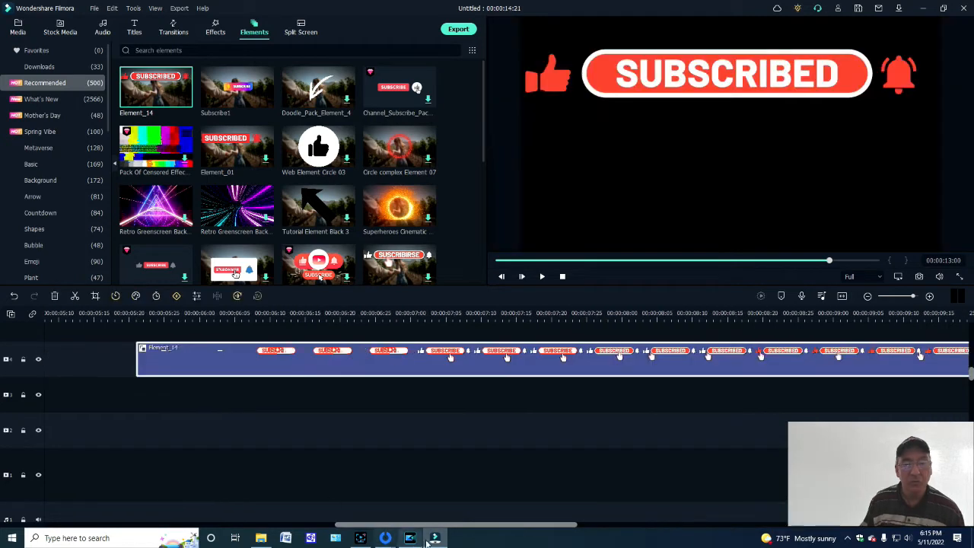
- Cut the Iridescent Circle 3 clip from the start of the timeline
{"action": "left_click_drag", "start_coordinate": [425, 521], "coordinate": [39, 473]}
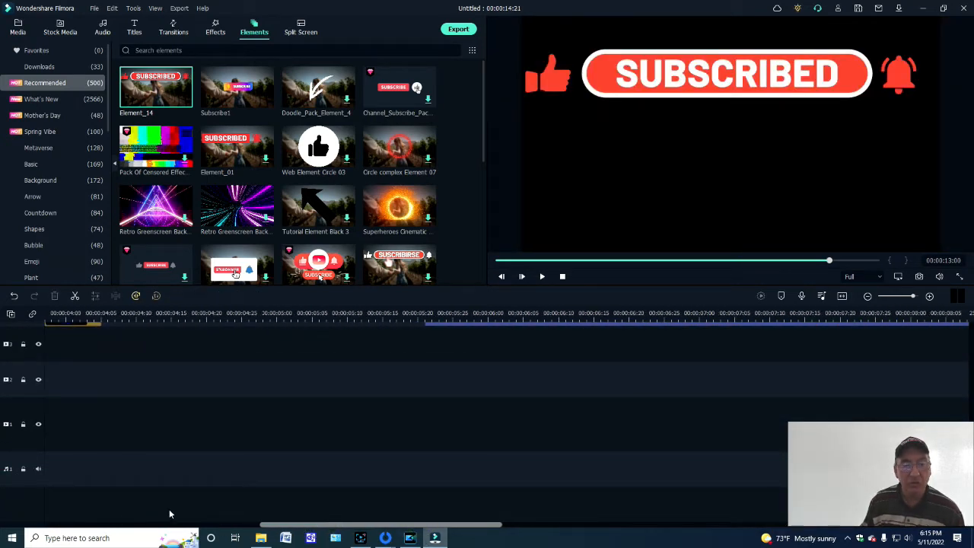
{"action": "left_click_drag", "start_coordinate": [272, 526], "coordinate": [58, 524]}
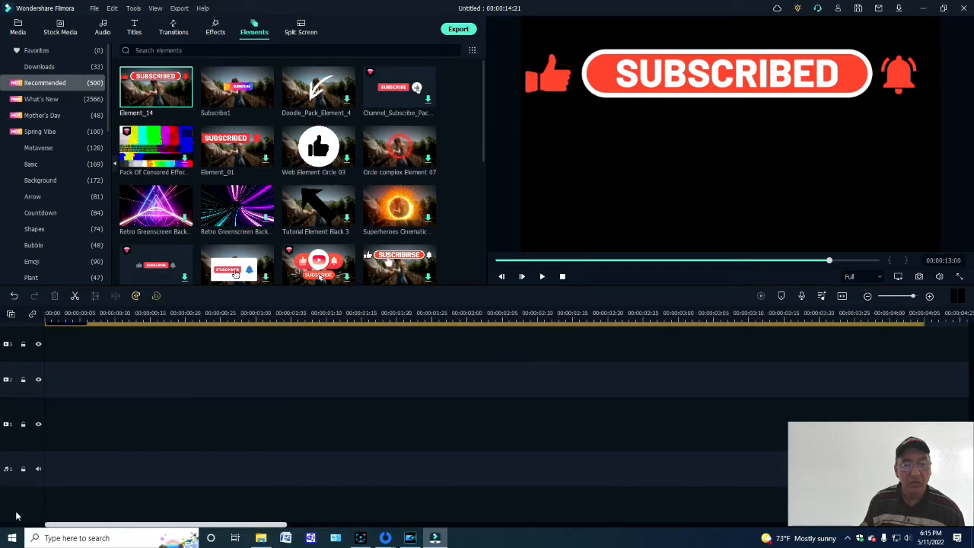
{"action": "scroll", "coordinate": [86, 388], "scroll_direction": "up", "scroll_amount": 2}
{"action": "right_click", "coordinate": [119, 381]}
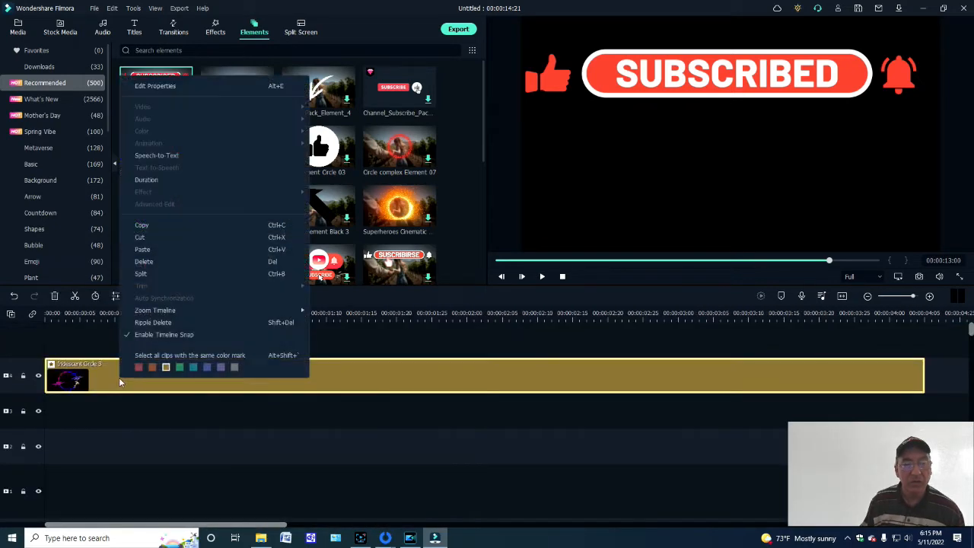
{"action": "left_click", "coordinate": [140, 236]}
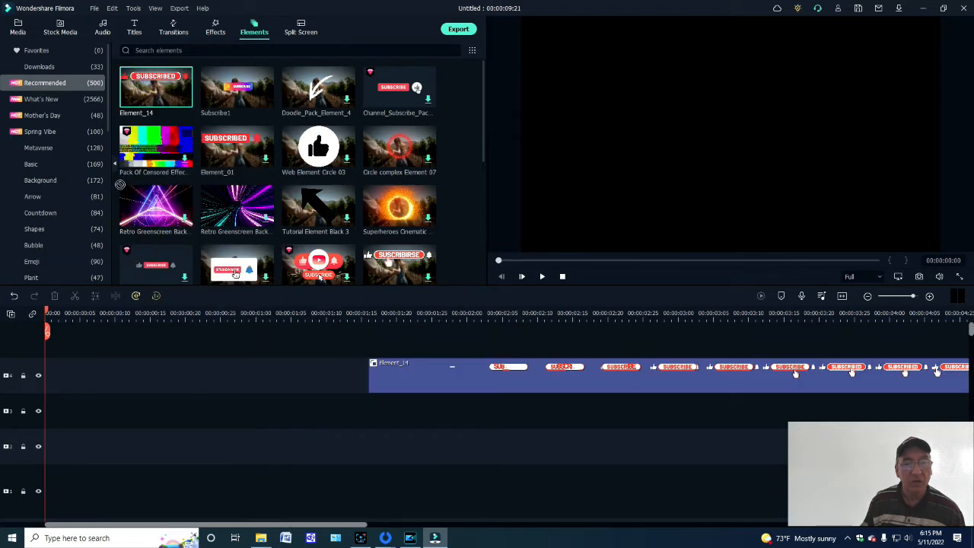
- Move the Element_14 clip to the start of the third video track and play it
{"action": "left_click_drag", "start_coordinate": [397, 363], "coordinate": [6, 393]}
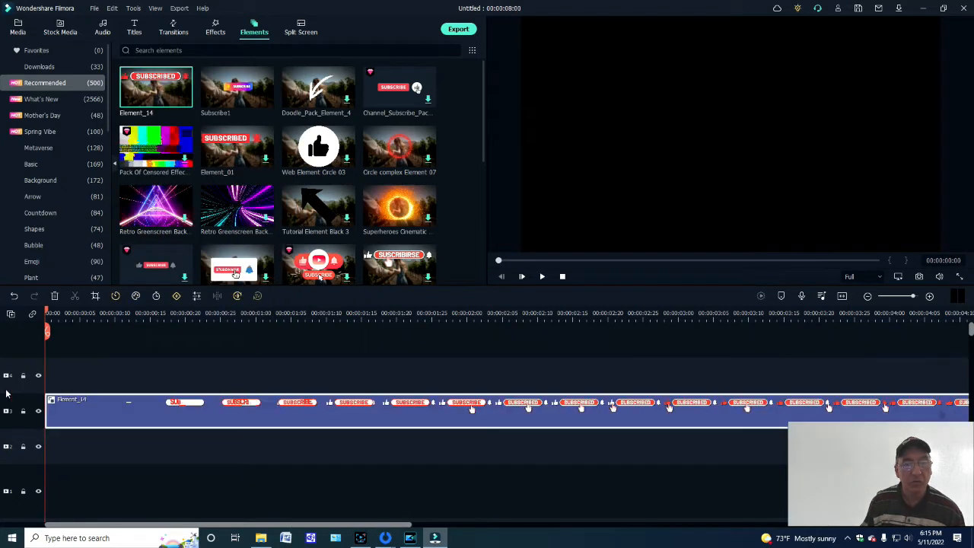
{"action": "left_click", "coordinate": [542, 277]}
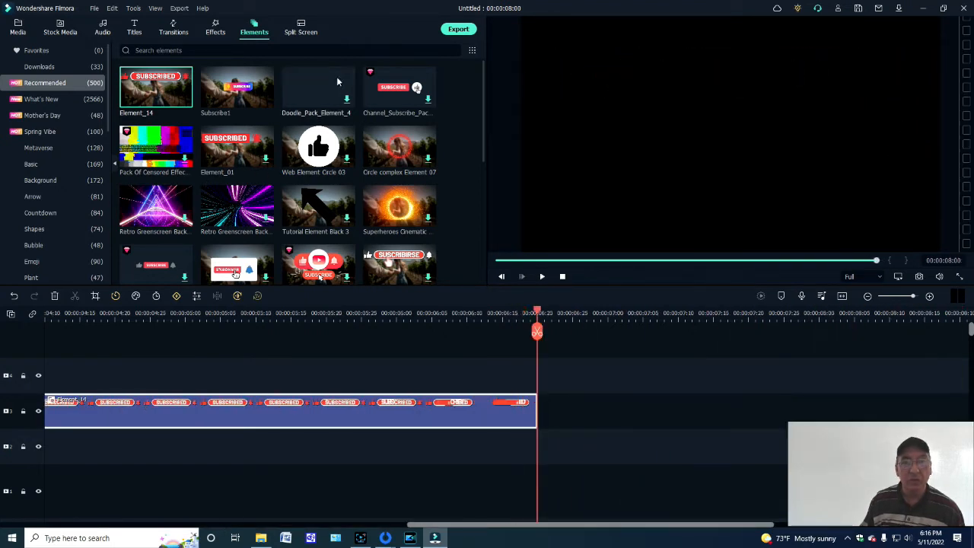
- Check the YouTube export settings without exporting, and view the downloaded split screen layouts
{"action": "left_click", "coordinate": [458, 30]}
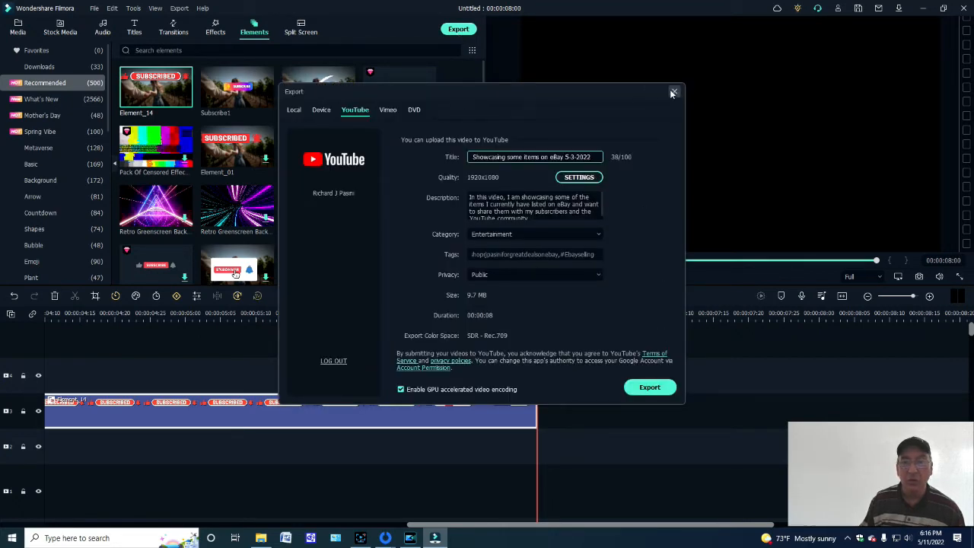
{"action": "left_click", "coordinate": [672, 92]}
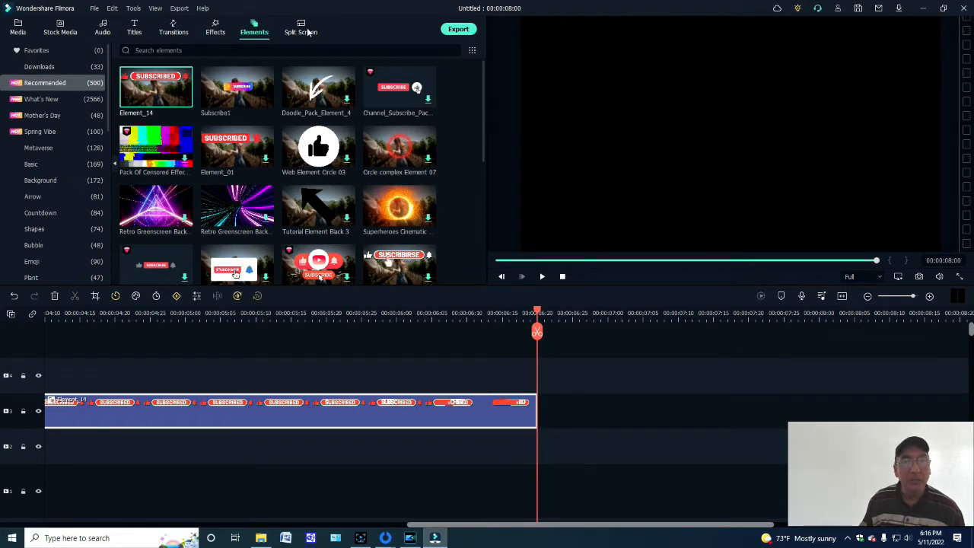
{"action": "left_click", "coordinate": [301, 32]}
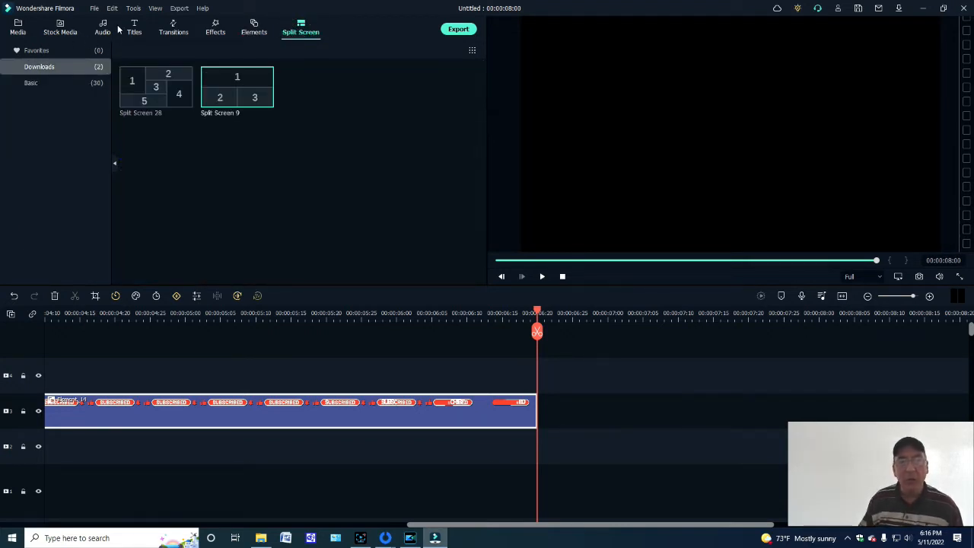
- Show the project media and cut the Element_14 clip from the timeline
{"action": "left_click", "coordinate": [18, 27]}
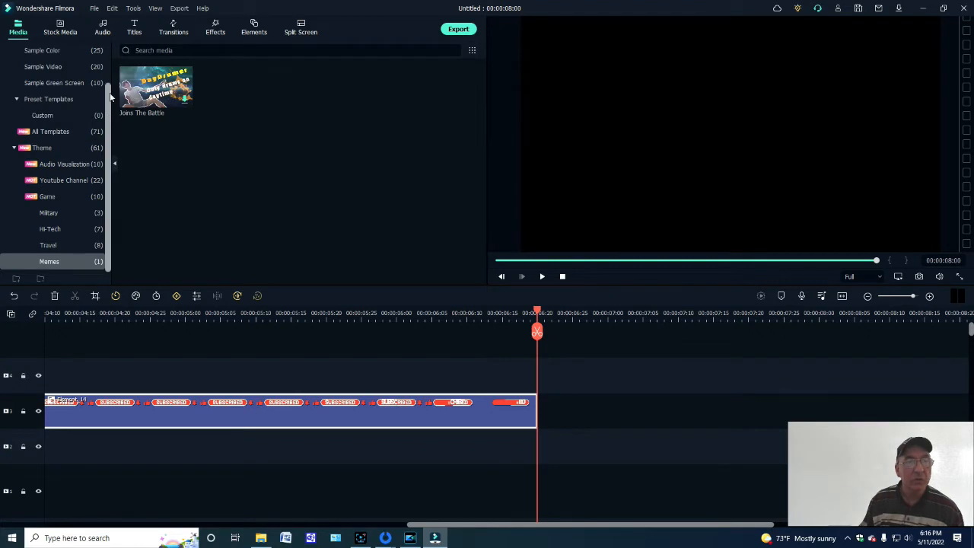
{"action": "left_click_drag", "start_coordinate": [112, 115], "coordinate": [114, 46]}
{"action": "left_click", "coordinate": [43, 50]}
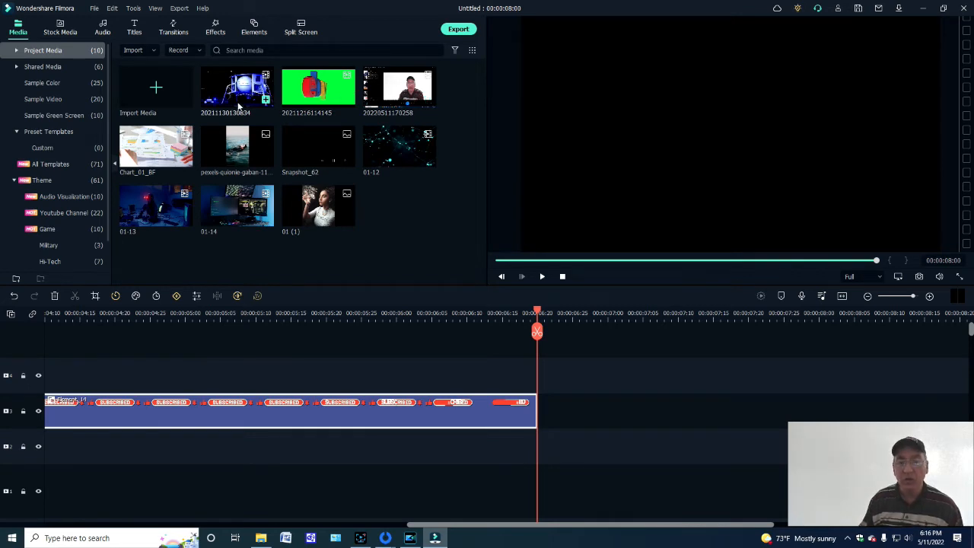
{"action": "right_click", "coordinate": [185, 410]}
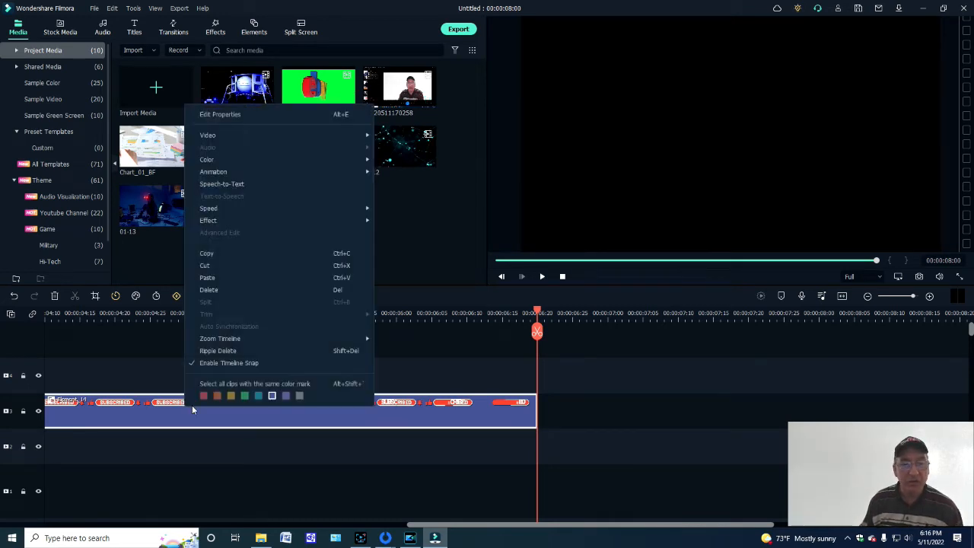
{"action": "left_click", "coordinate": [204, 266]}
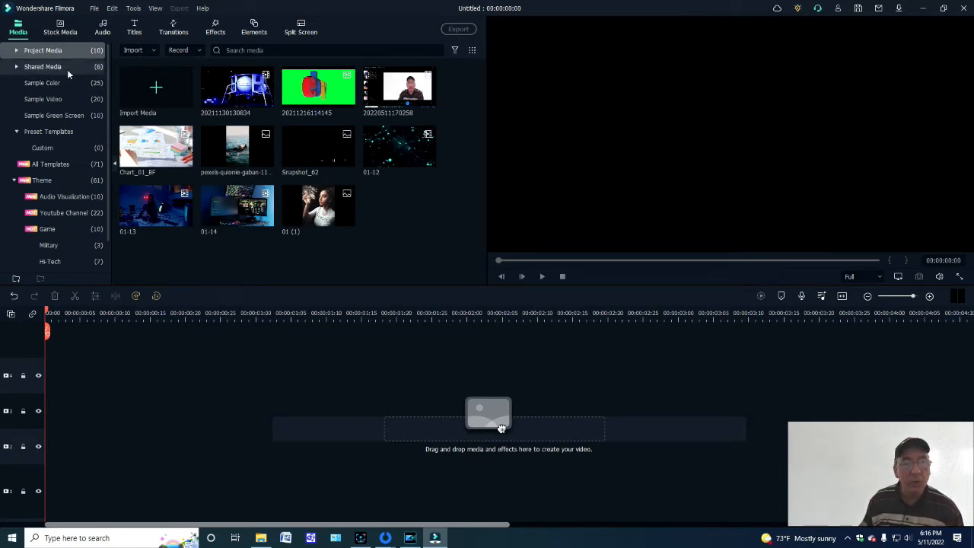
- Browse the Basic split screen layouts and preview the downloaded Split Screen 9
{"action": "left_click", "coordinate": [303, 32]}
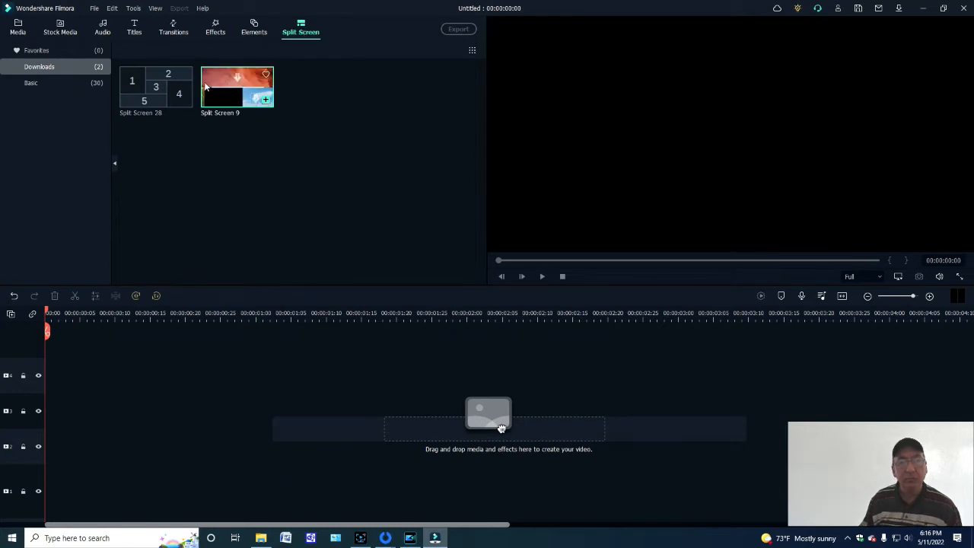
{"action": "left_click", "coordinate": [32, 82]}
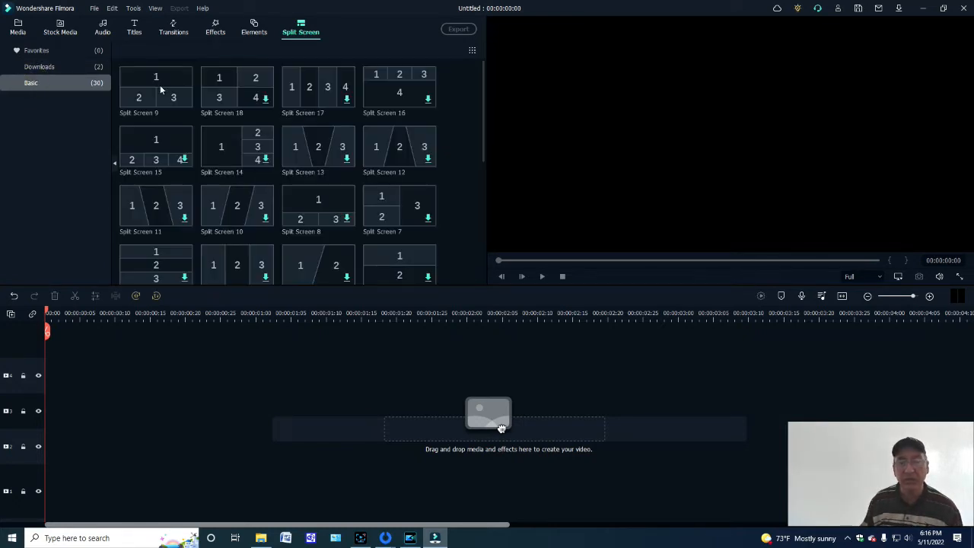
{"action": "left_click_drag", "start_coordinate": [486, 113], "coordinate": [459, 79]}
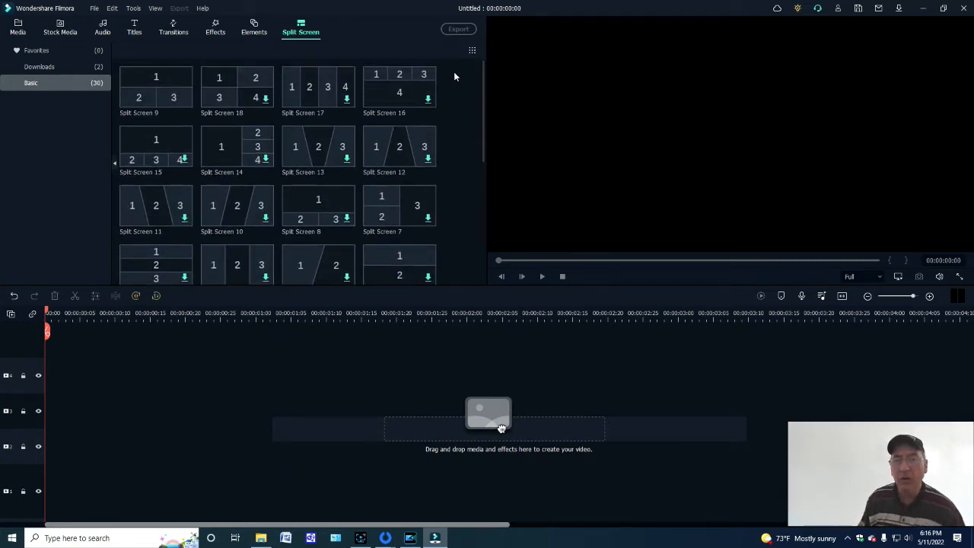
{"action": "mouse_move", "coordinate": [145, 88]}
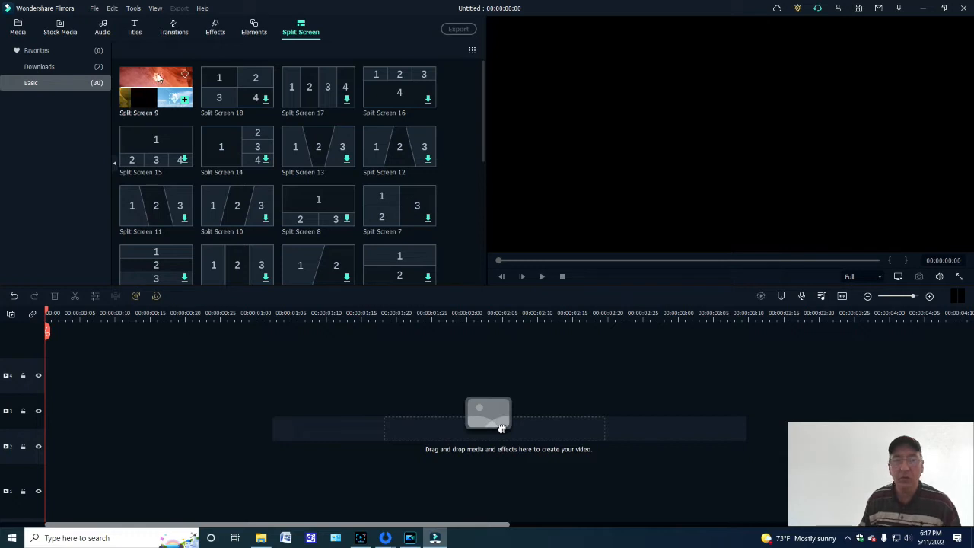
{"action": "left_click", "coordinate": [82, 65]}
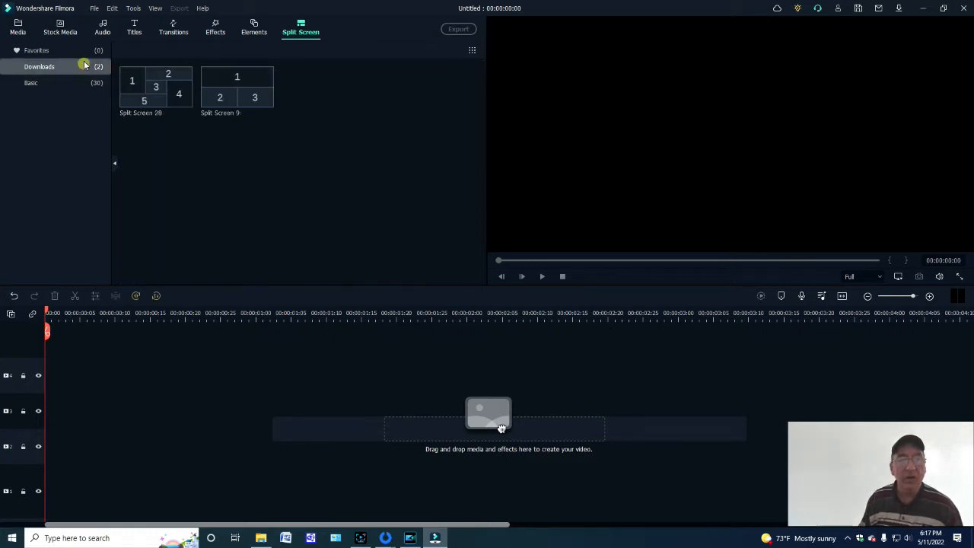
{"action": "mouse_move", "coordinate": [240, 85]}
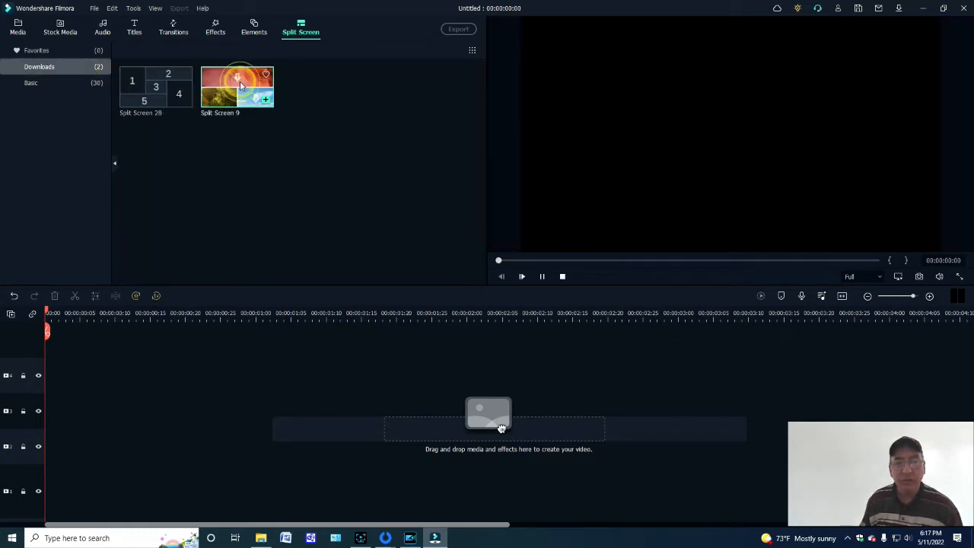
{"action": "left_click", "coordinate": [241, 85]}
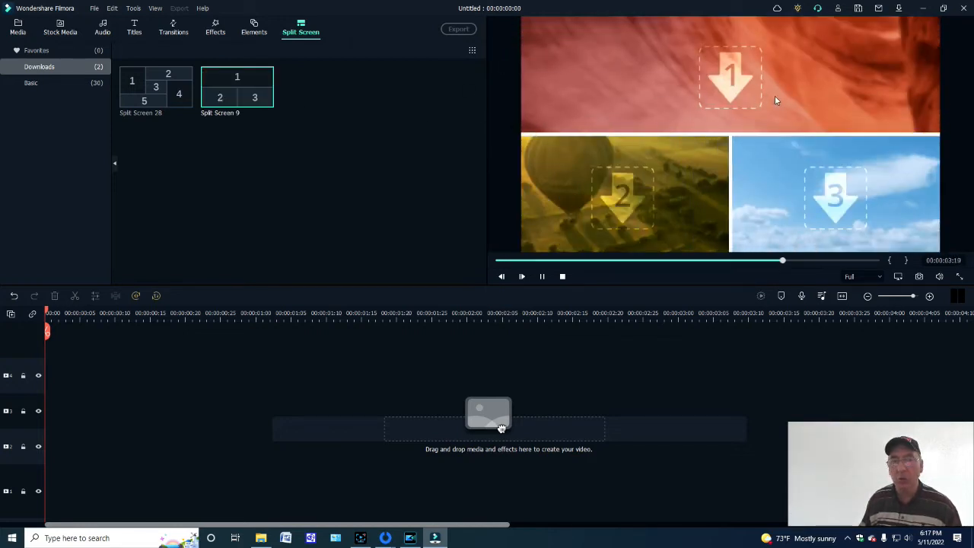
- Place Split Screen 9 at the start of the empty timeline and accept its settings
{"action": "left_click", "coordinate": [15, 30]}
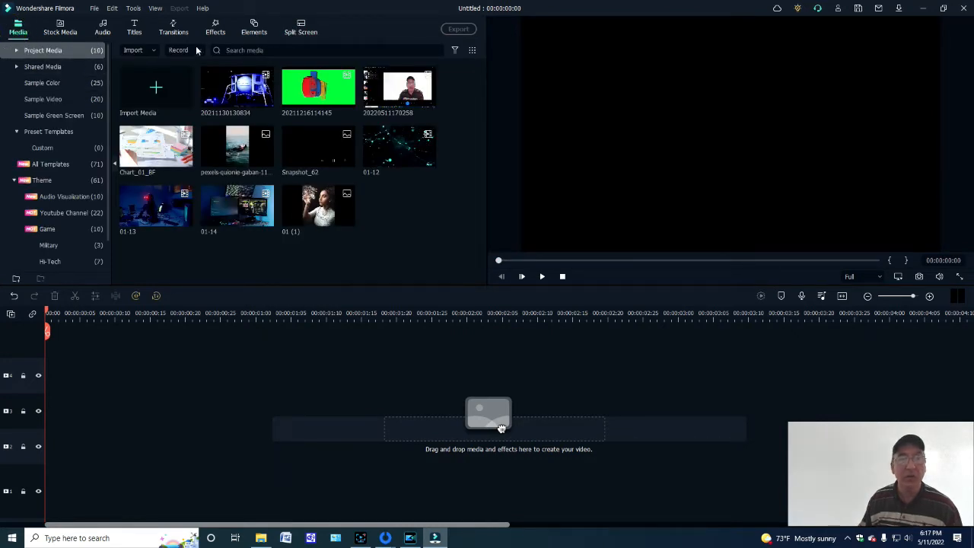
{"action": "left_click", "coordinate": [299, 31]}
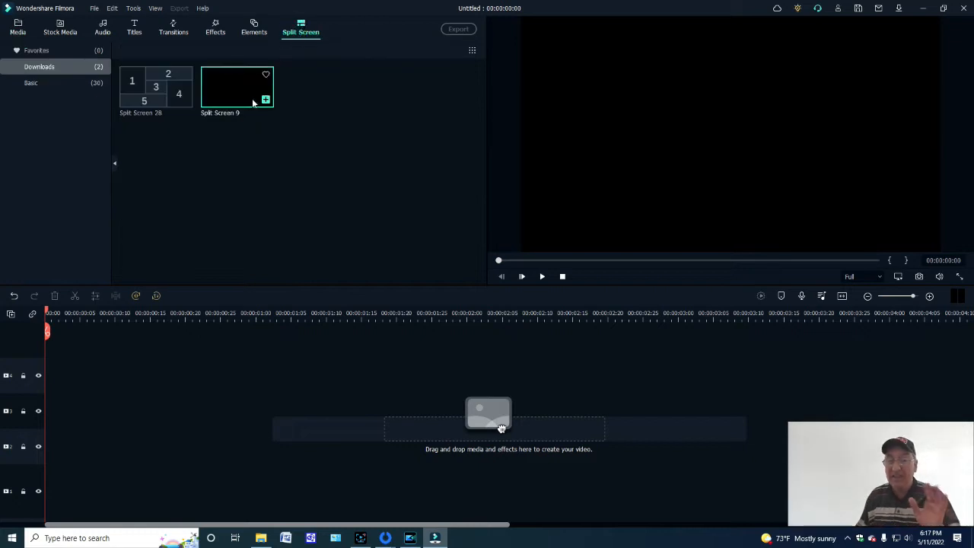
{"action": "left_click_drag", "start_coordinate": [501, 428], "coordinate": [48, 347]}
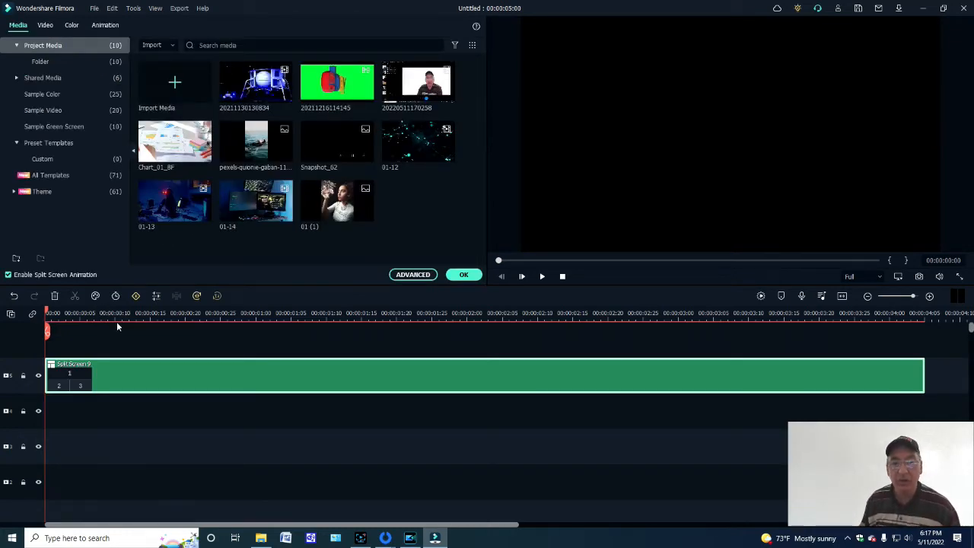
{"action": "left_click", "coordinate": [466, 275]}
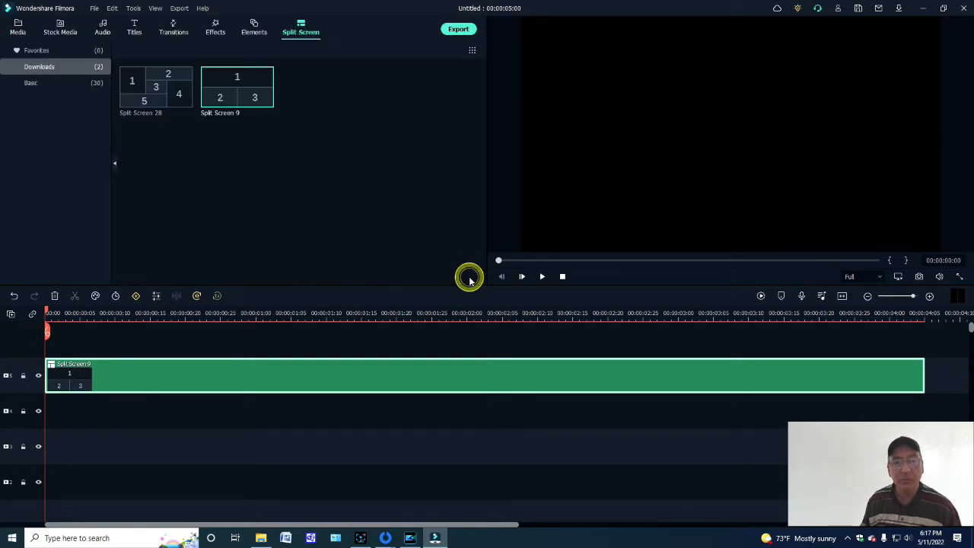
{"action": "left_click", "coordinate": [22, 30]}
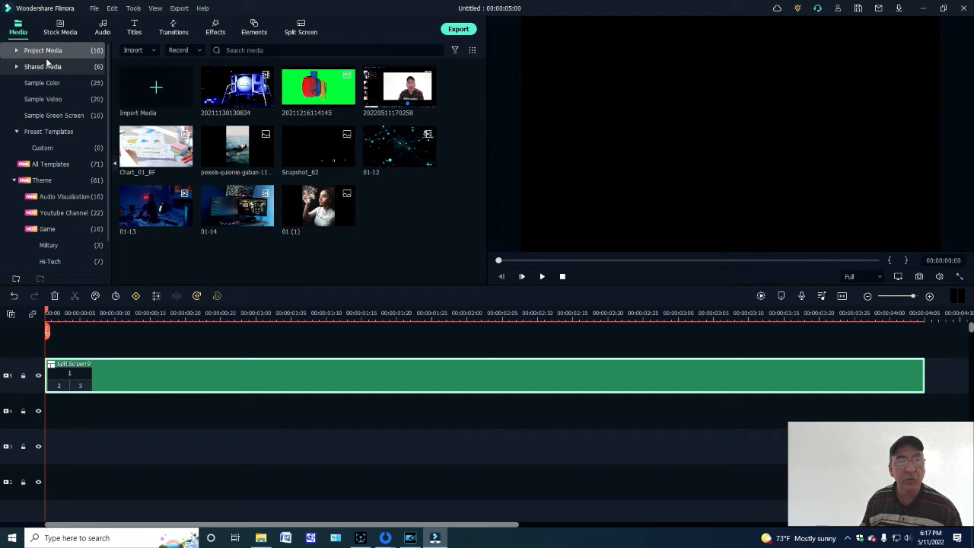
{"action": "left_click", "coordinate": [76, 373]}
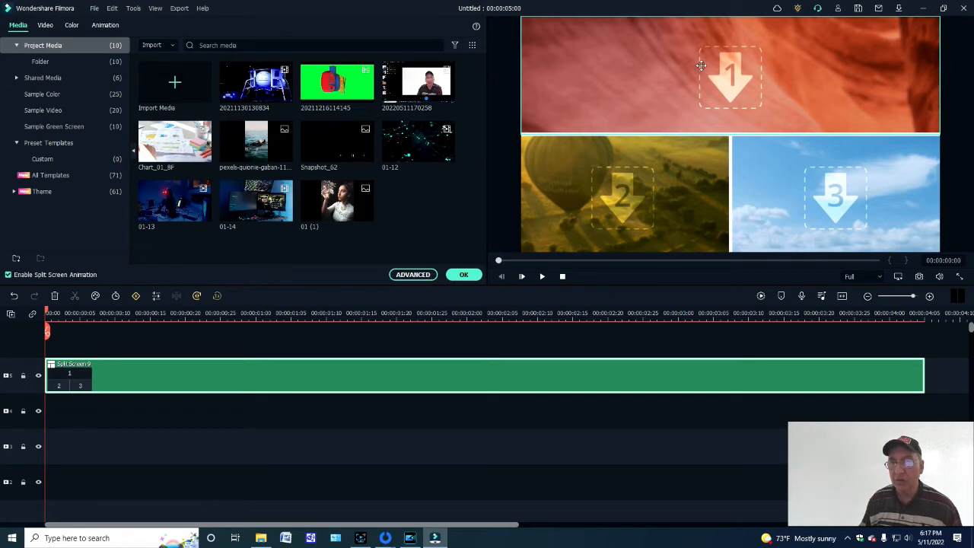
{"action": "left_click_drag", "start_coordinate": [258, 90], "coordinate": [525, 83]}
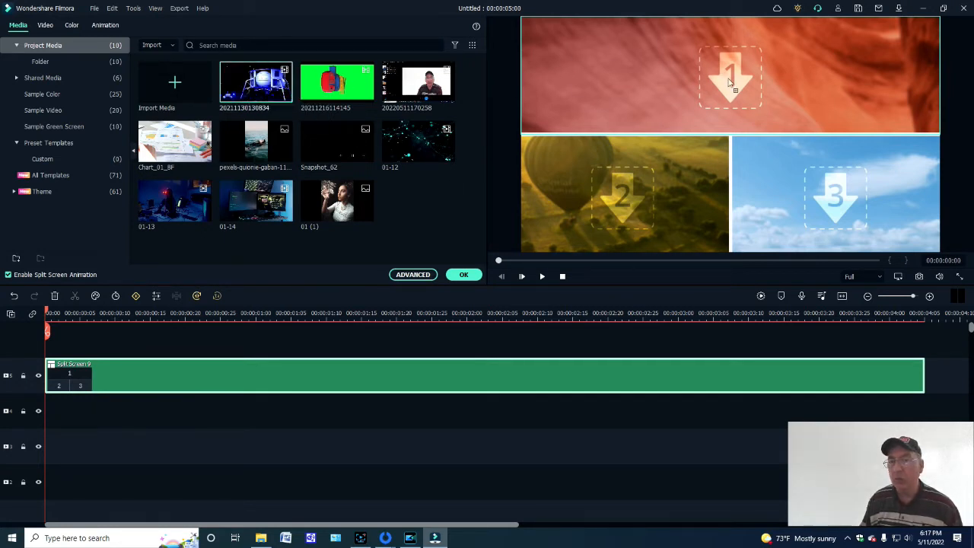
{"action": "left_click_drag", "start_coordinate": [735, 63], "coordinate": [730, 72]}
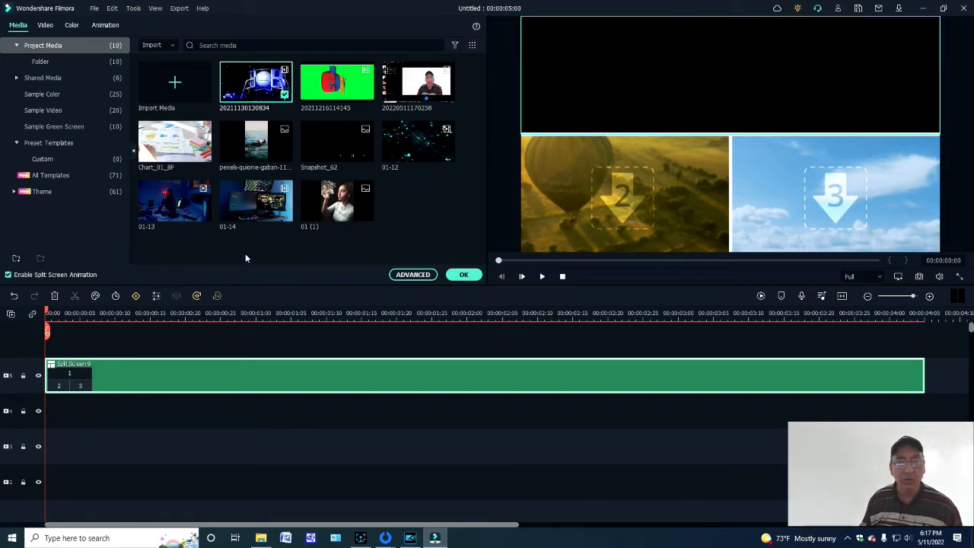
{"action": "left_click_drag", "start_coordinate": [335, 84], "coordinate": [580, 190]}
{"action": "left_click_drag", "start_coordinate": [418, 82], "coordinate": [811, 198]}
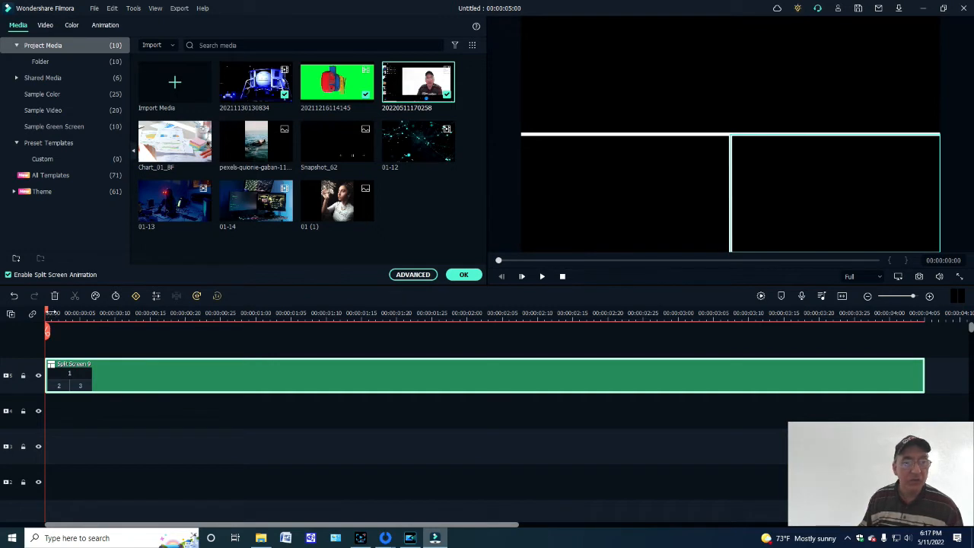
{"action": "left_click_drag", "start_coordinate": [47, 314], "coordinate": [312, 331]}
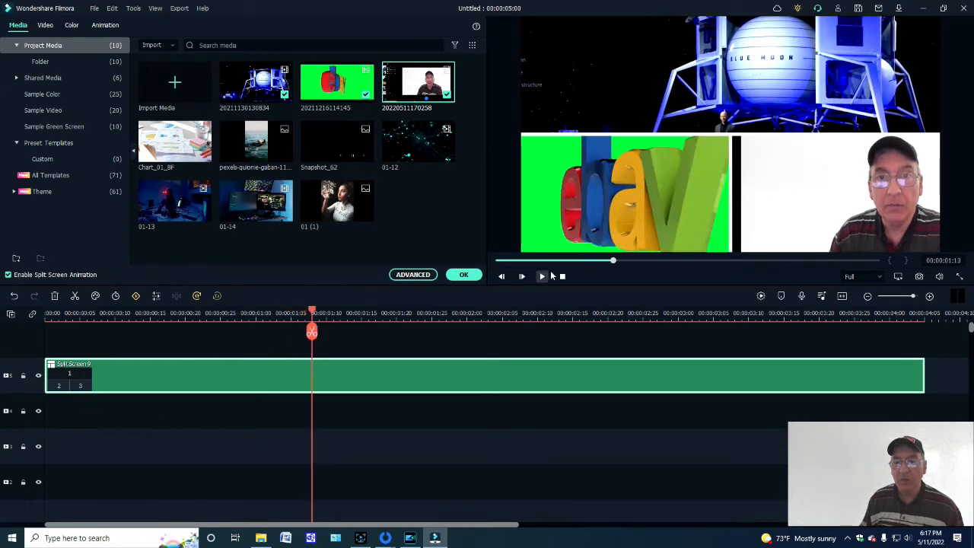
- Reposition the Blue Moon clip within the first split screen section, mute its audio and preview the playback
{"action": "left_click_drag", "start_coordinate": [770, 85], "coordinate": [710, 91]}
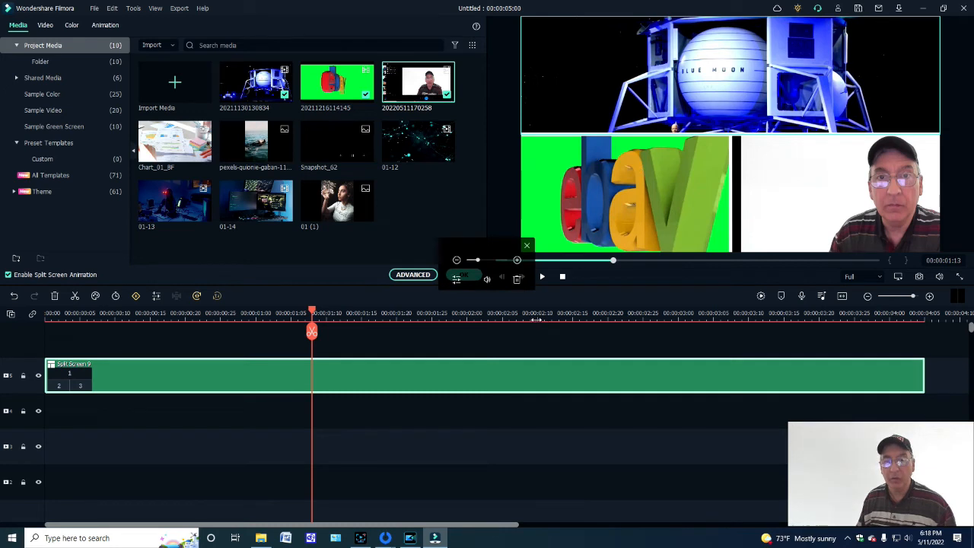
{"action": "left_click", "coordinate": [486, 279]}
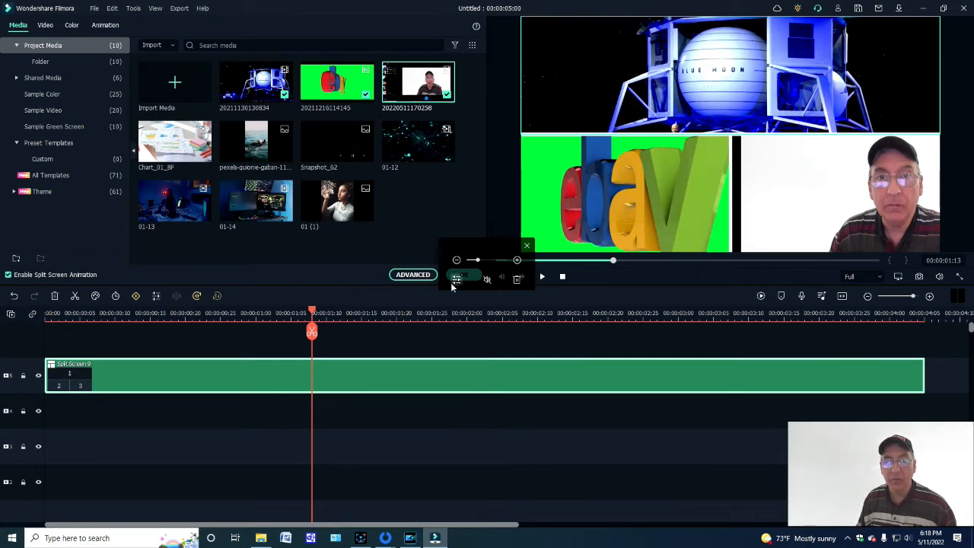
{"action": "left_click", "coordinate": [542, 278]}
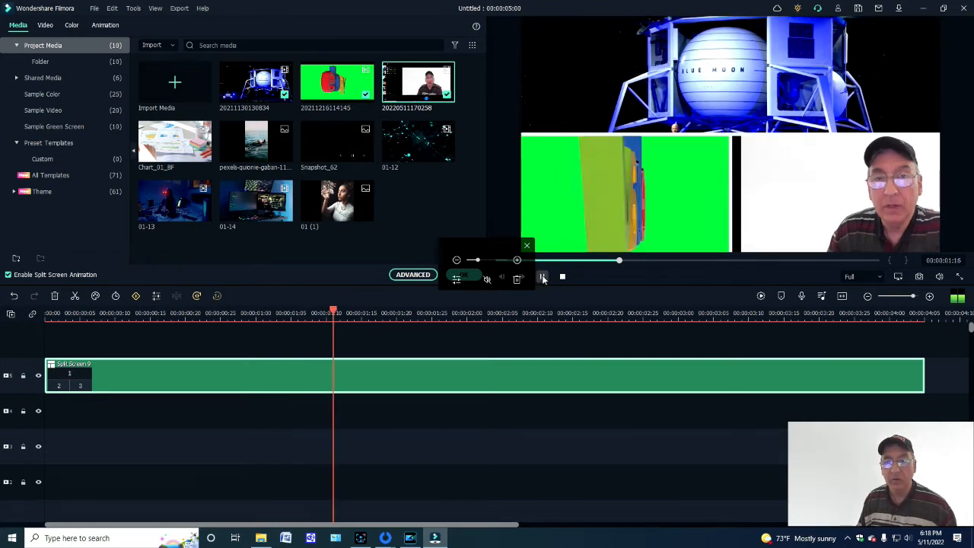
{"action": "left_click", "coordinate": [542, 278]}
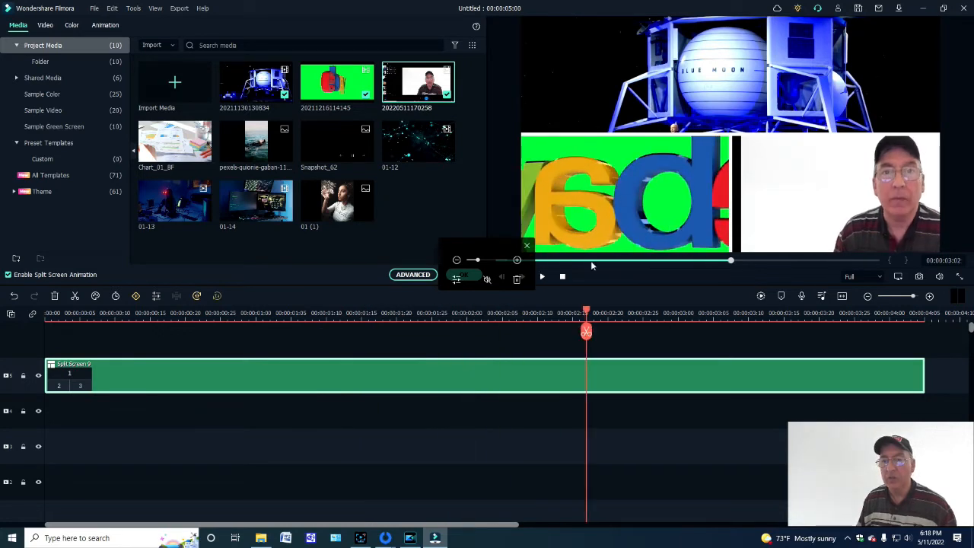
- Mute the presenter clip in the third split screen section and preview the whole layout
{"action": "left_click", "coordinate": [791, 169]}
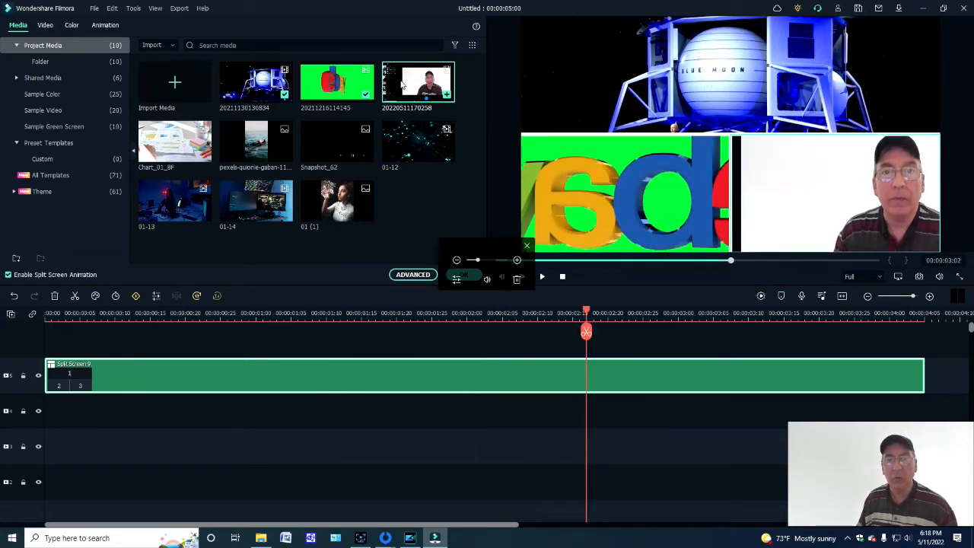
{"action": "left_click", "coordinate": [487, 279]}
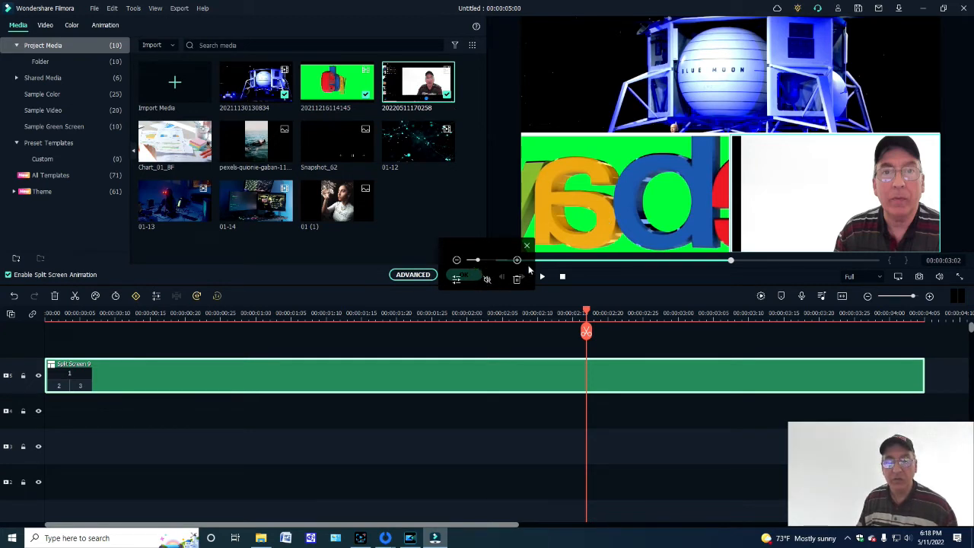
{"action": "left_click", "coordinate": [541, 277]}
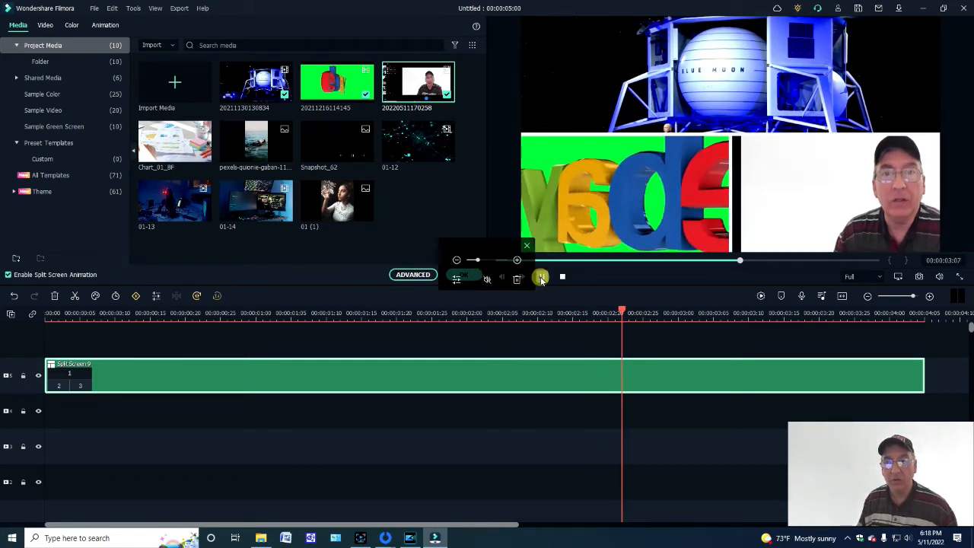
{"action": "left_click", "coordinate": [541, 278]}
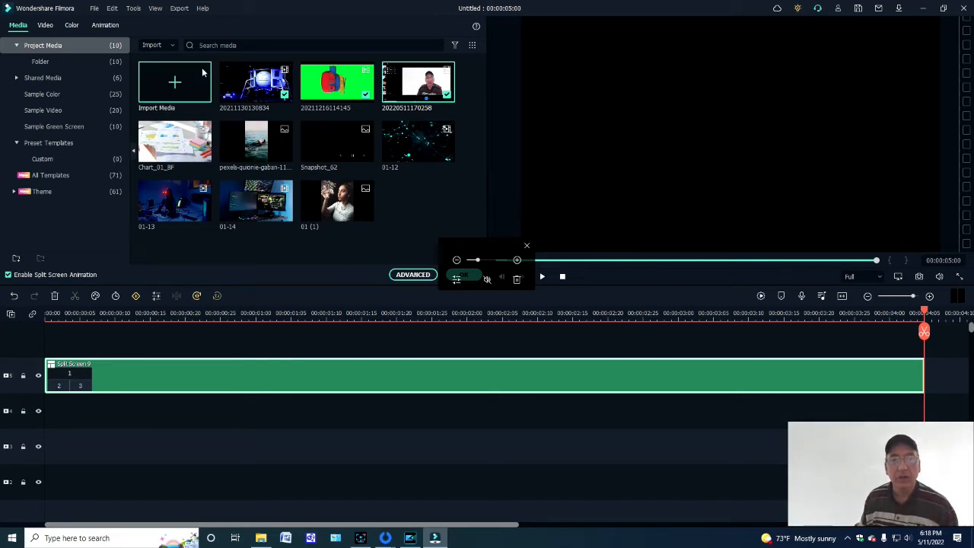
{"action": "left_click", "coordinate": [257, 86]}
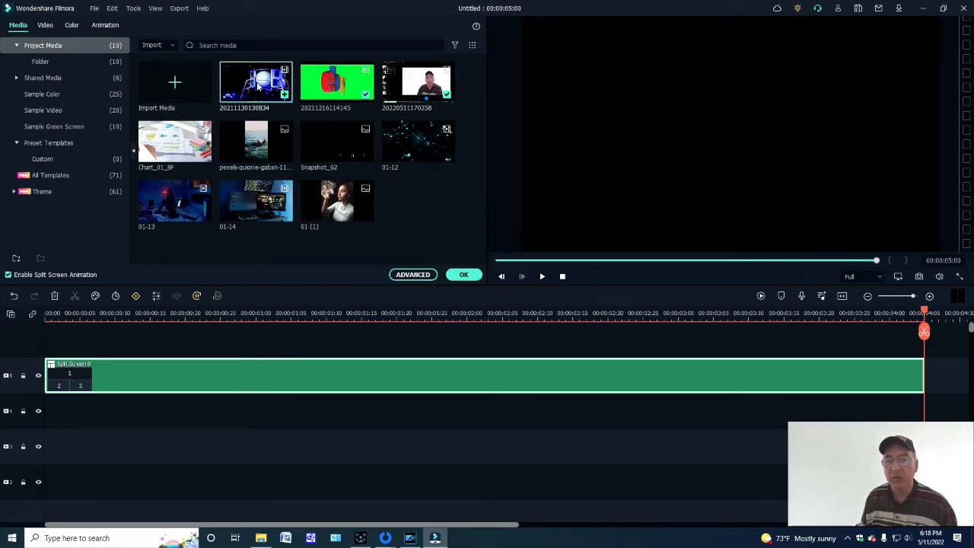
{"action": "left_click", "coordinate": [542, 277]}
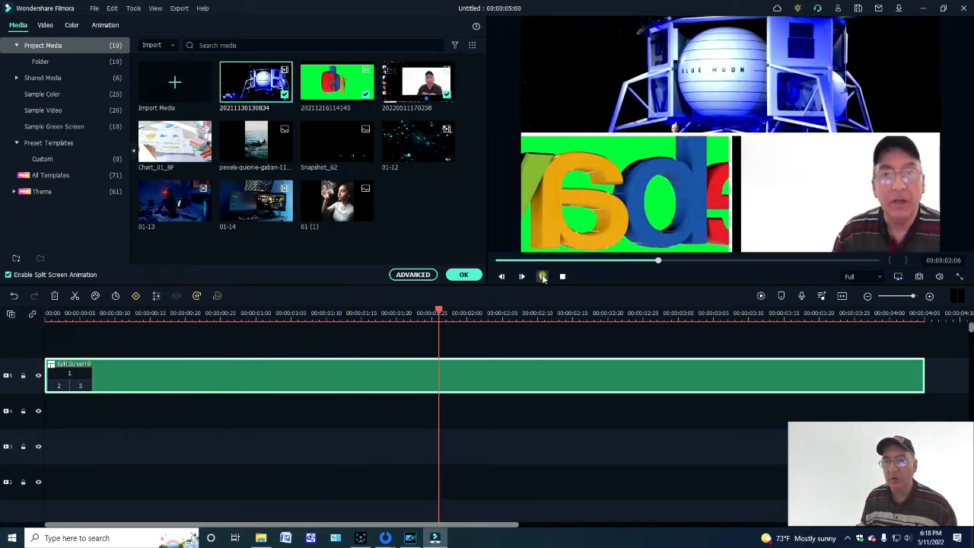
{"action": "left_click", "coordinate": [542, 276]}
- Reposition the clips within the split screen sections, centring the presenter in the third and raising the Blue Moon footage in the first
{"action": "left_click", "coordinate": [624, 187]}
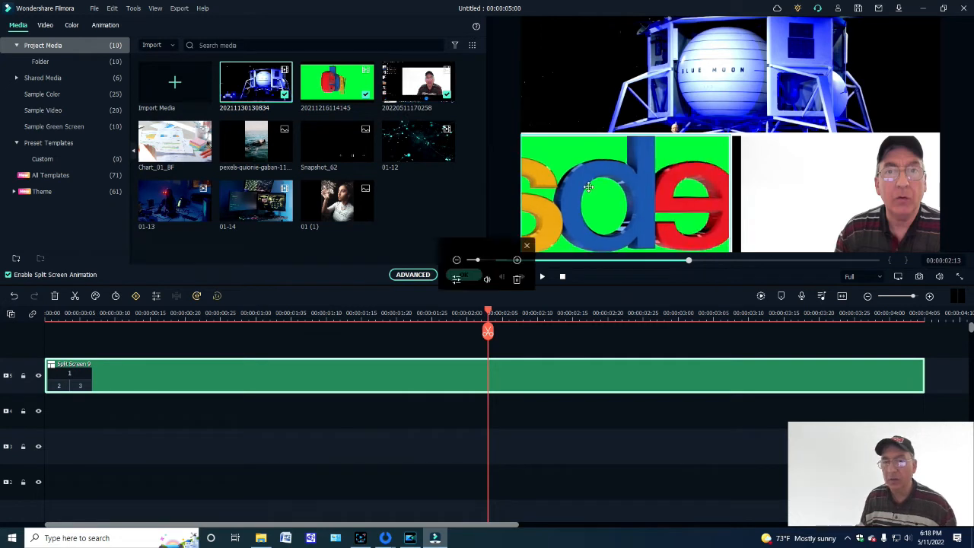
{"action": "left_click_drag", "start_coordinate": [631, 205], "coordinate": [686, 219]}
{"action": "left_click", "coordinate": [808, 206]}
{"action": "left_click_drag", "start_coordinate": [795, 200], "coordinate": [733, 198]}
{"action": "left_click", "coordinate": [720, 92]}
{"action": "left_click_drag", "start_coordinate": [719, 91], "coordinate": [721, 46]}
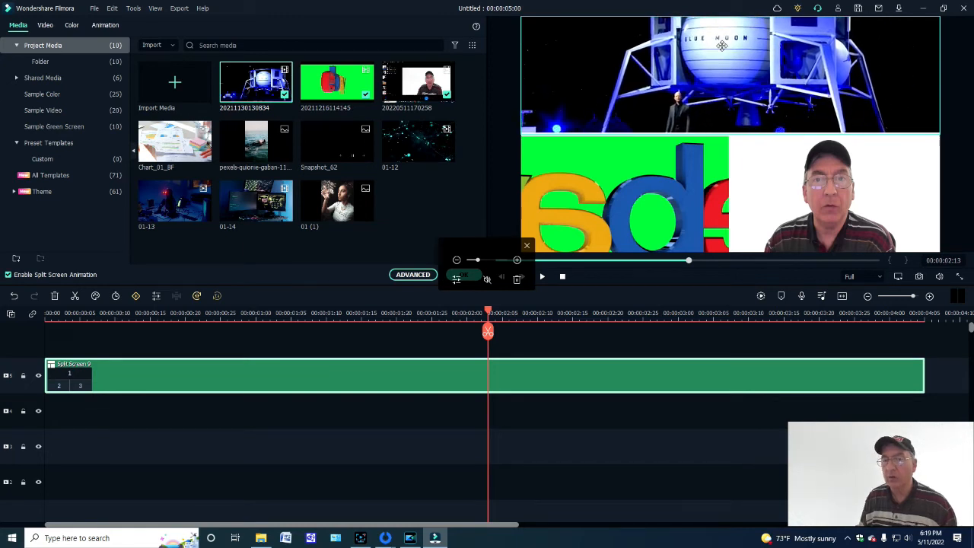
{"action": "left_click", "coordinate": [527, 247]}
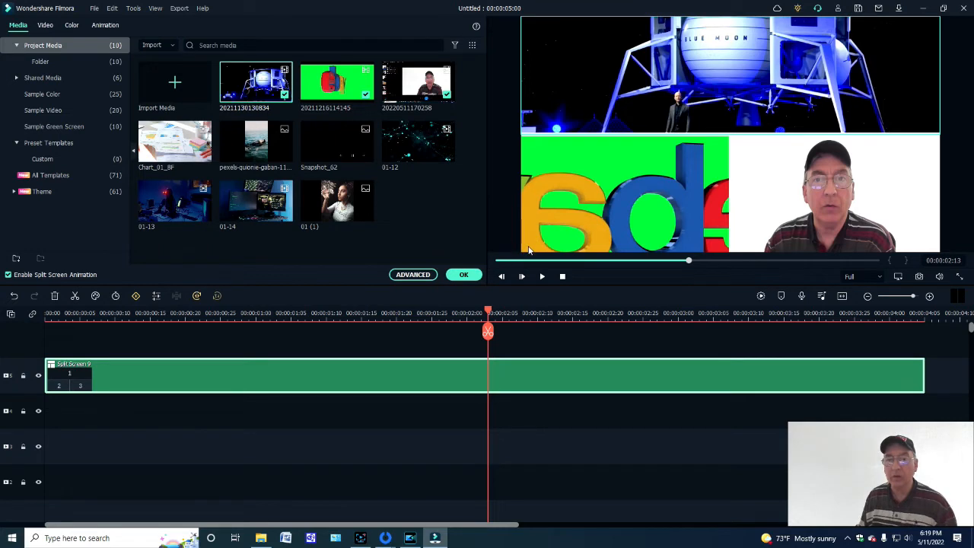
- Undo the split screen edits until the Element_14 clip is back on the timeline
{"action": "left_click", "coordinate": [163, 372]}
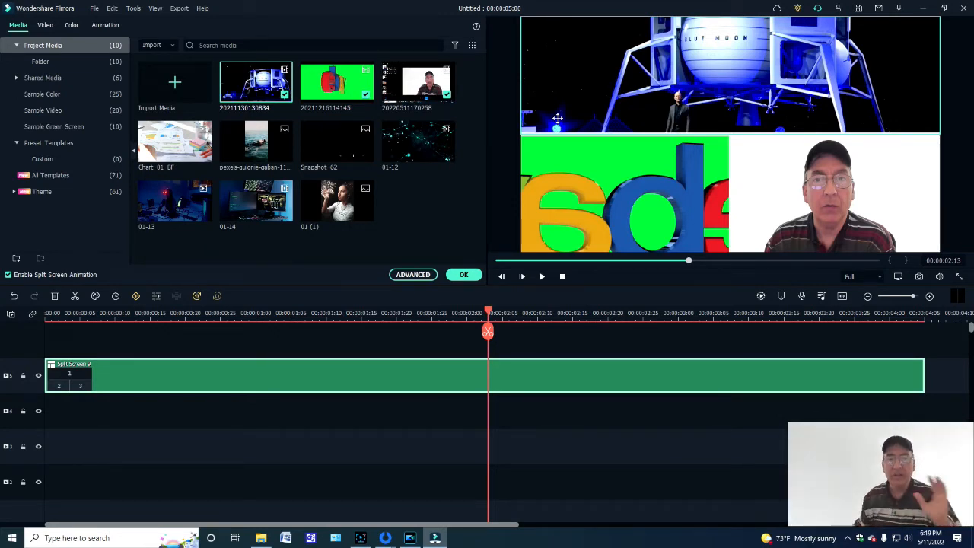
{"action": "left_click", "coordinate": [27, 45]}
{"action": "left_click", "coordinate": [17, 26]}
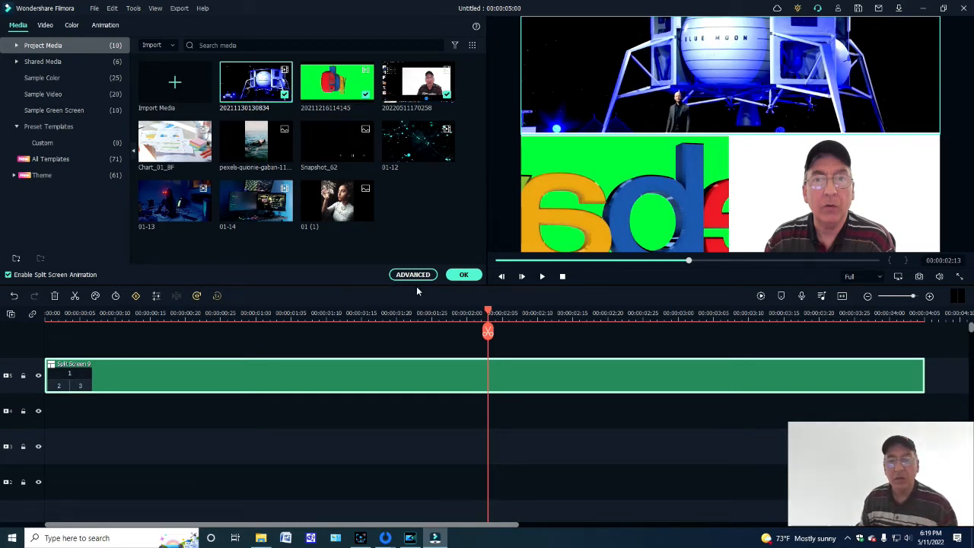
{"action": "left_click", "coordinate": [13, 298]}
{"action": "left_click", "coordinate": [10, 297]}
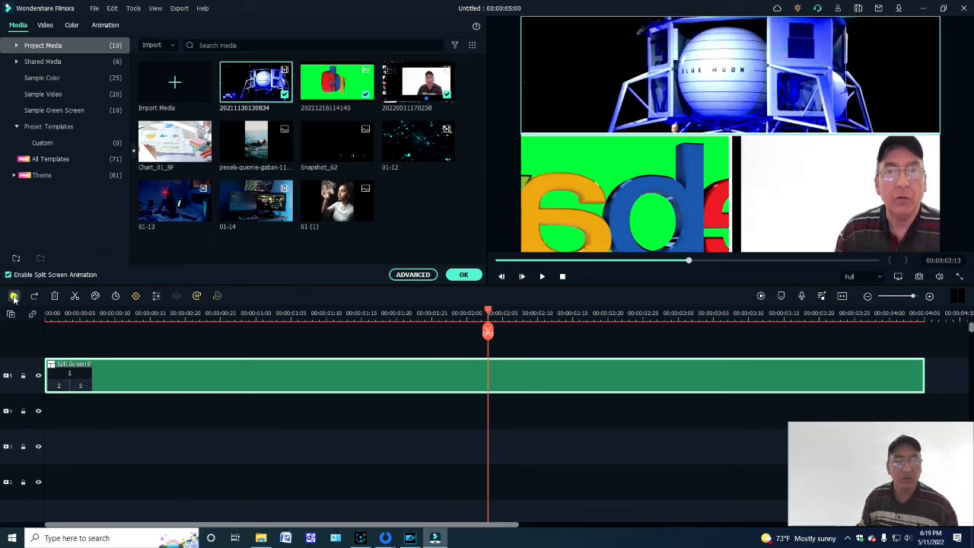
{"action": "left_click", "coordinate": [13, 298]}
{"action": "left_click", "coordinate": [13, 298]}
{"action": "left_click", "coordinate": [12, 298]}
{"action": "left_click", "coordinate": [13, 298]}
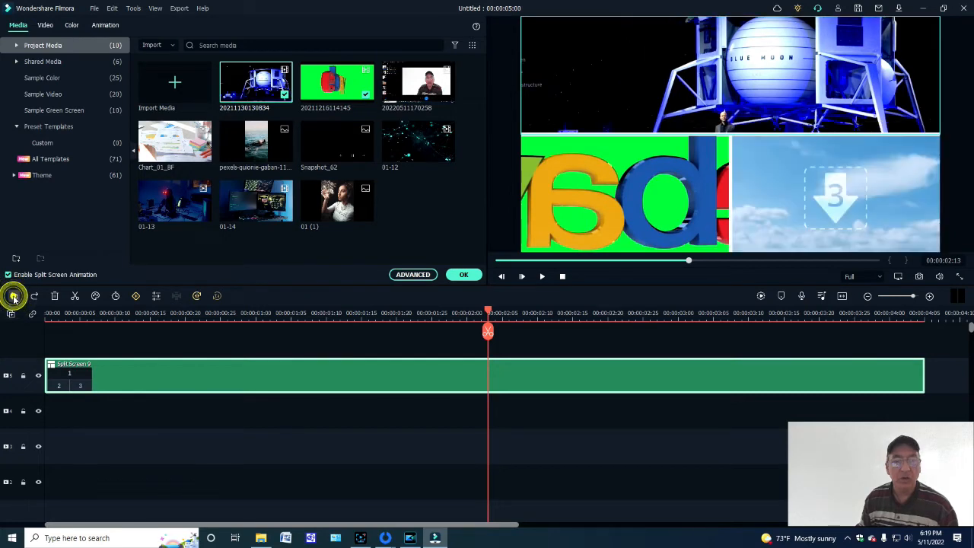
{"action": "left_click", "coordinate": [13, 298]}
{"action": "left_click", "coordinate": [13, 298]}
{"action": "left_click", "coordinate": [13, 298]}
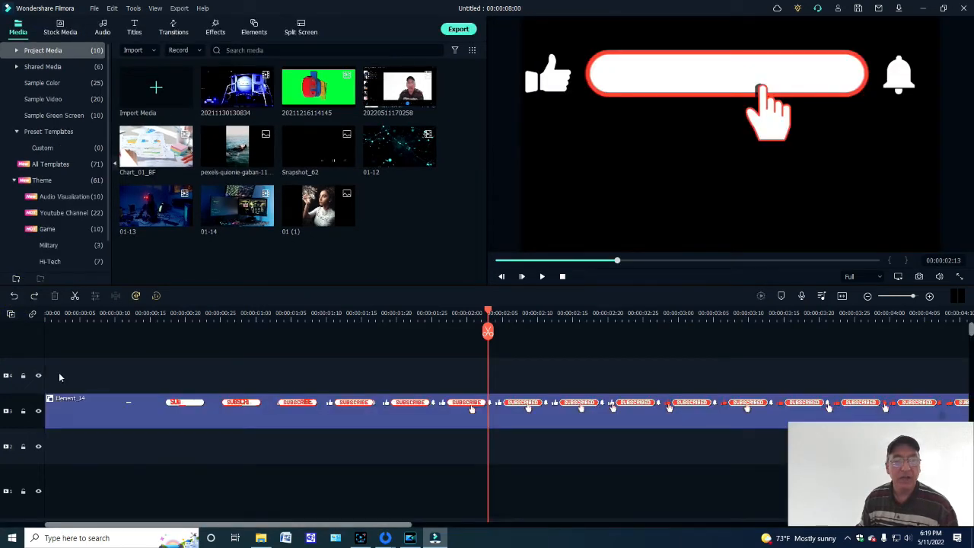
- Cut the restored Element_14 clip from the timeline
{"action": "left_click", "coordinate": [171, 419]}
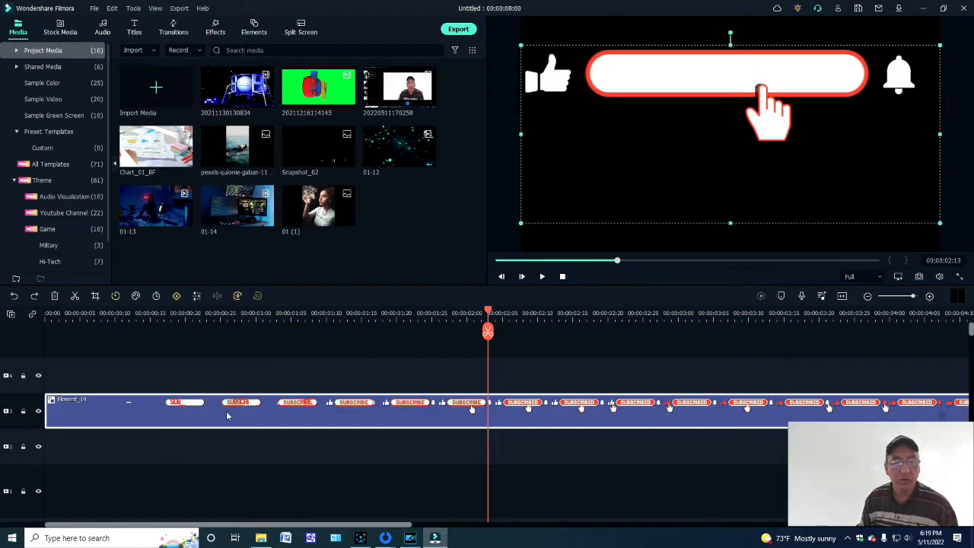
{"action": "right_click", "coordinate": [189, 403]}
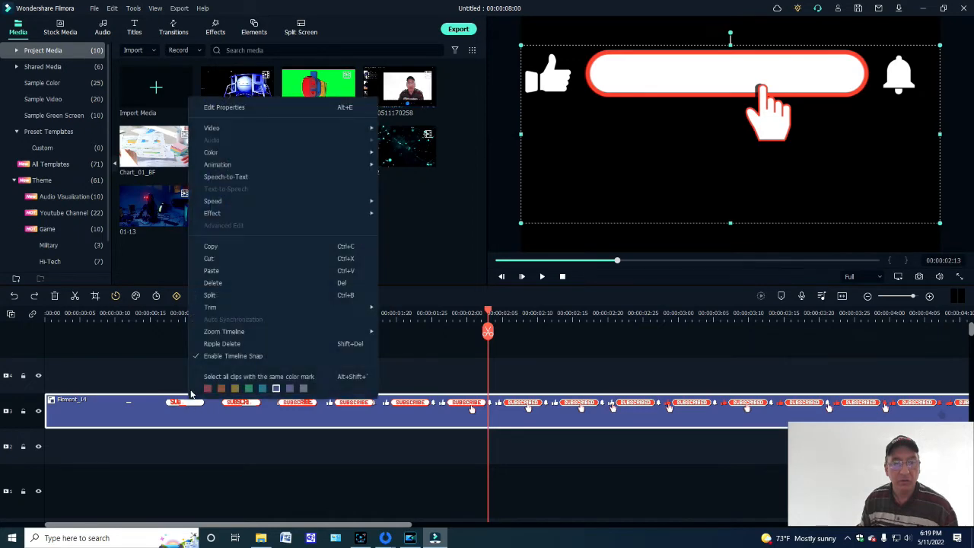
{"action": "left_click", "coordinate": [211, 259]}
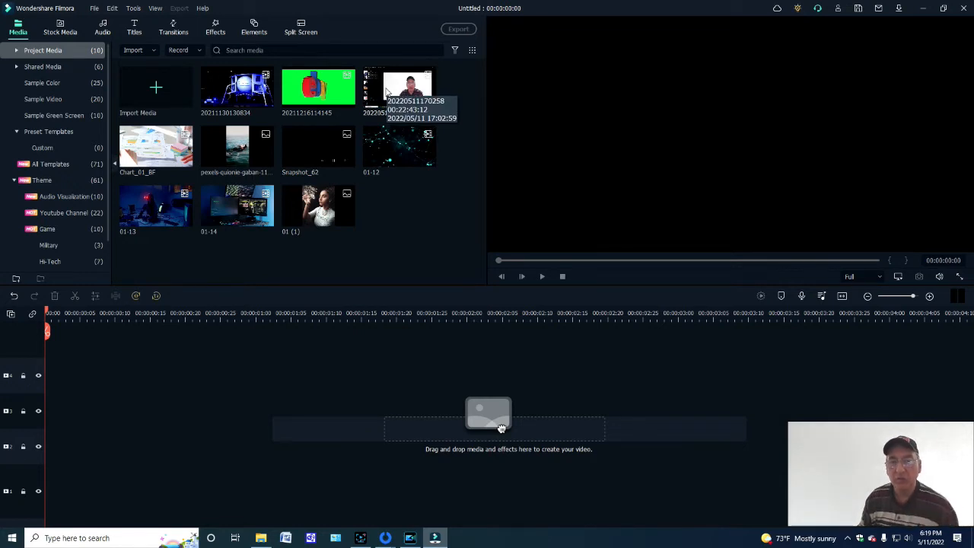
{"action": "left_click_drag", "start_coordinate": [386, 92], "coordinate": [34, 388]}
{"action": "left_click", "coordinate": [541, 277]}
{"action": "left_click", "coordinate": [541, 277]}
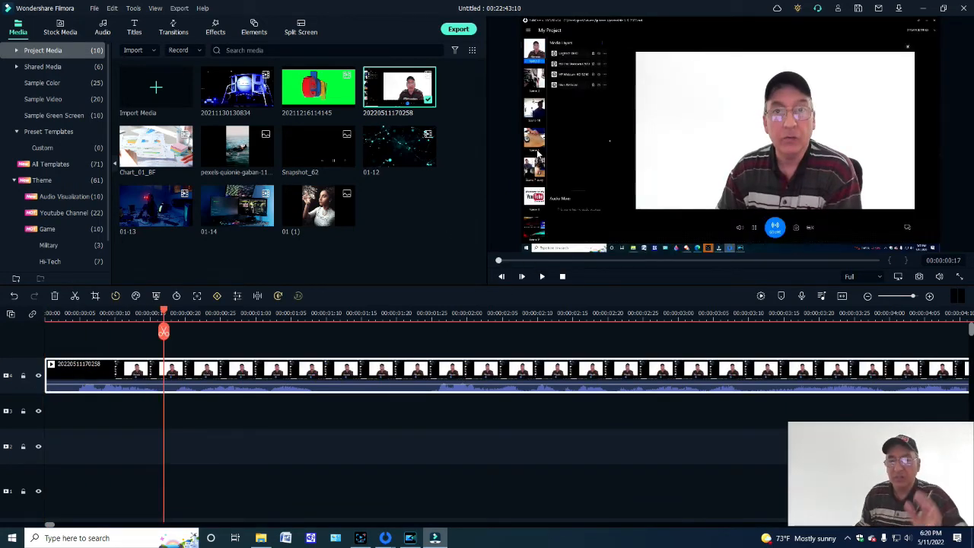
{"action": "left_click_drag", "start_coordinate": [162, 331], "coordinate": [88, 348]}
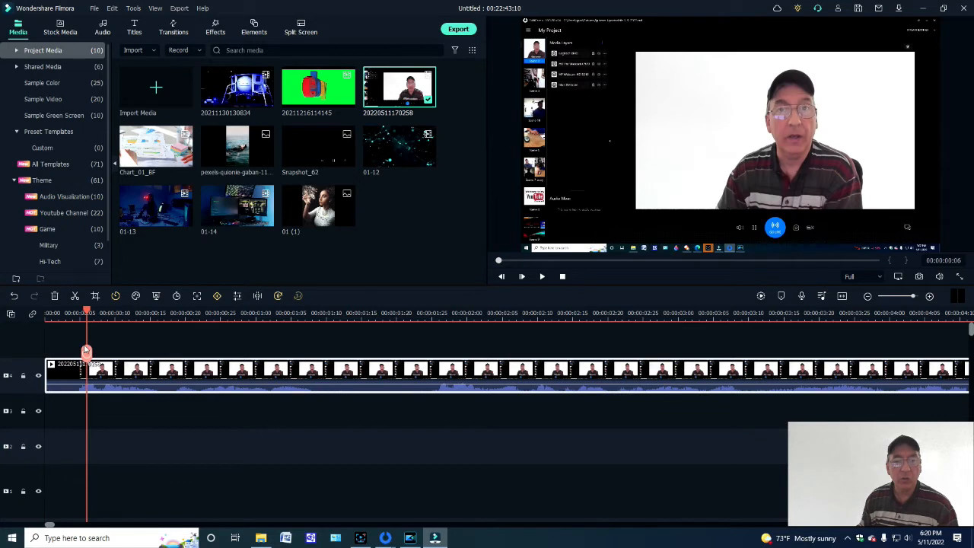
{"action": "key", "text": "Left"}
{"action": "key", "text": "Right"}
{"action": "key", "text": "Left"}
{"action": "key", "text": "Right"}
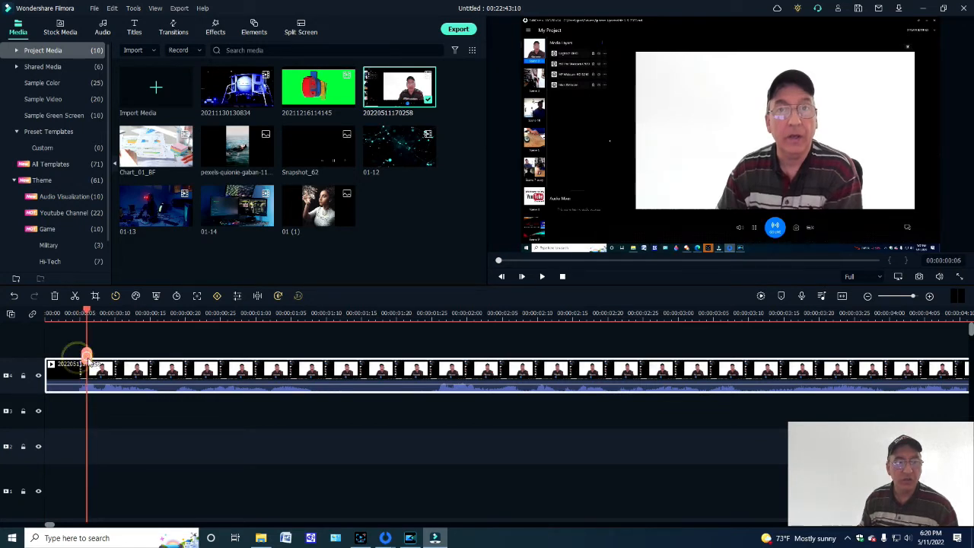
{"action": "left_click", "coordinate": [87, 355]}
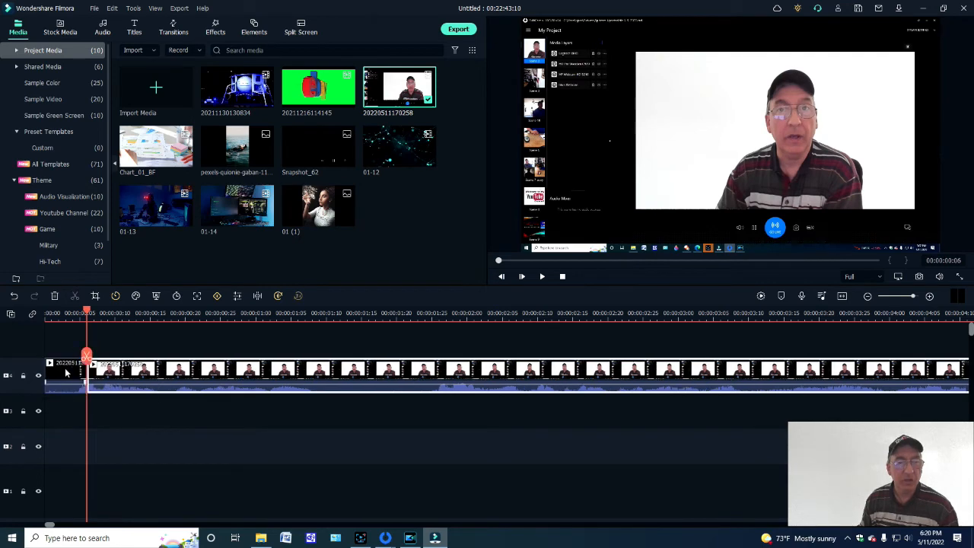
{"action": "left_click", "coordinate": [65, 372]}
{"action": "right_click", "coordinate": [59, 367]}
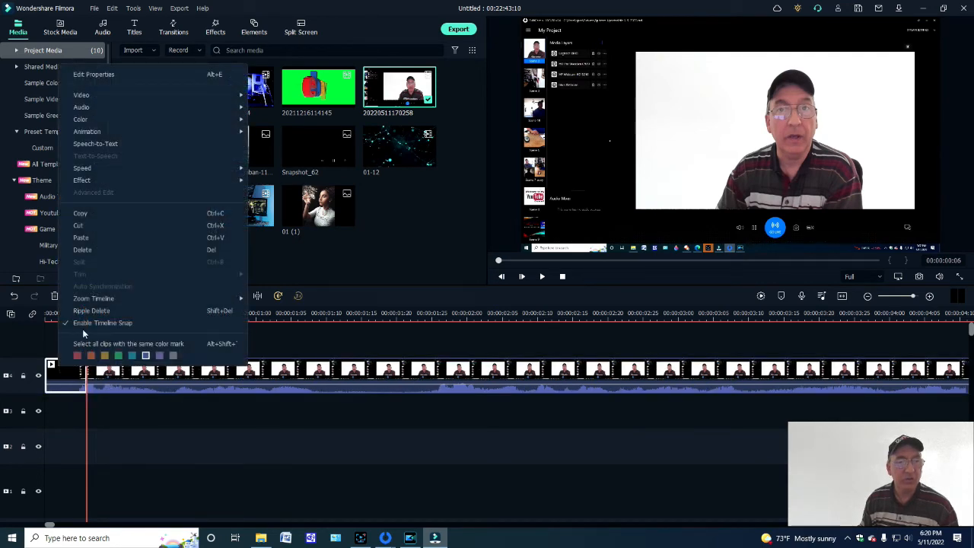
{"action": "left_click", "coordinate": [79, 225]}
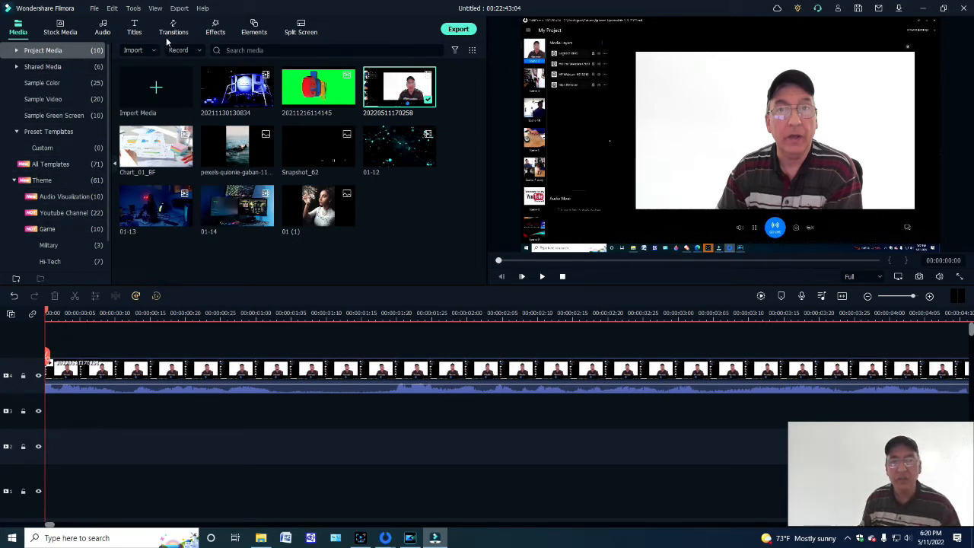
- Place the Explosion02 sample green screen clip at the start of the timeline on a track above the presenter video
{"action": "left_click", "coordinate": [42, 116]}
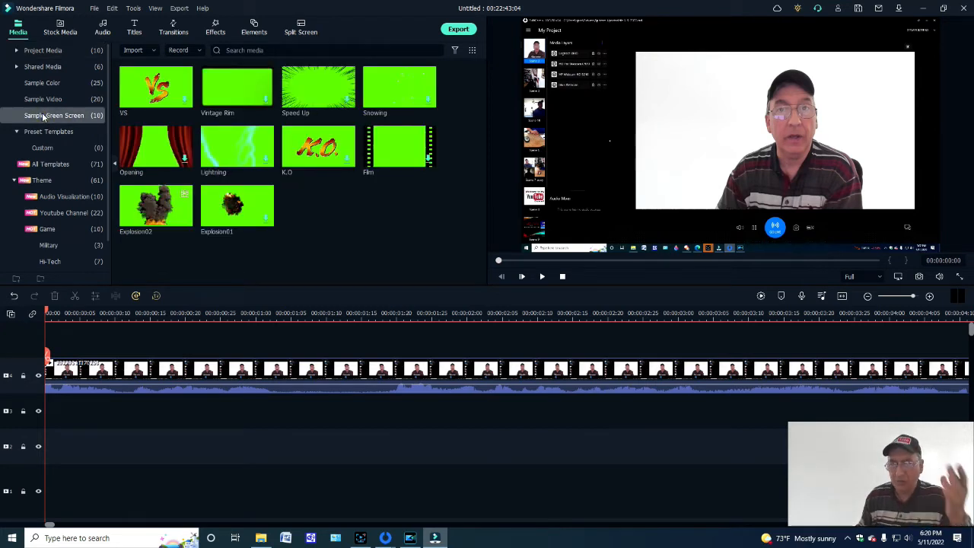
{"action": "mouse_move", "coordinate": [147, 214]}
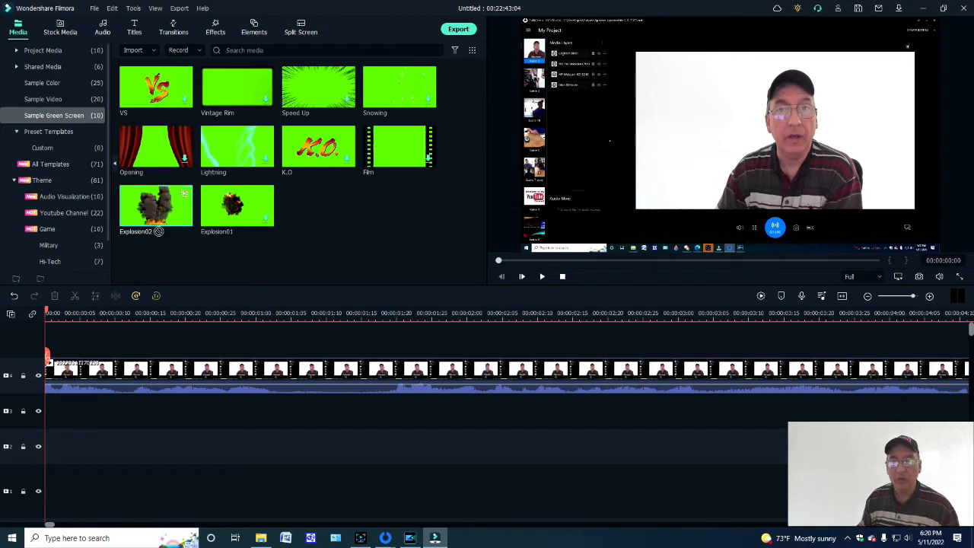
{"action": "left_click_drag", "start_coordinate": [161, 243], "coordinate": [46, 352]}
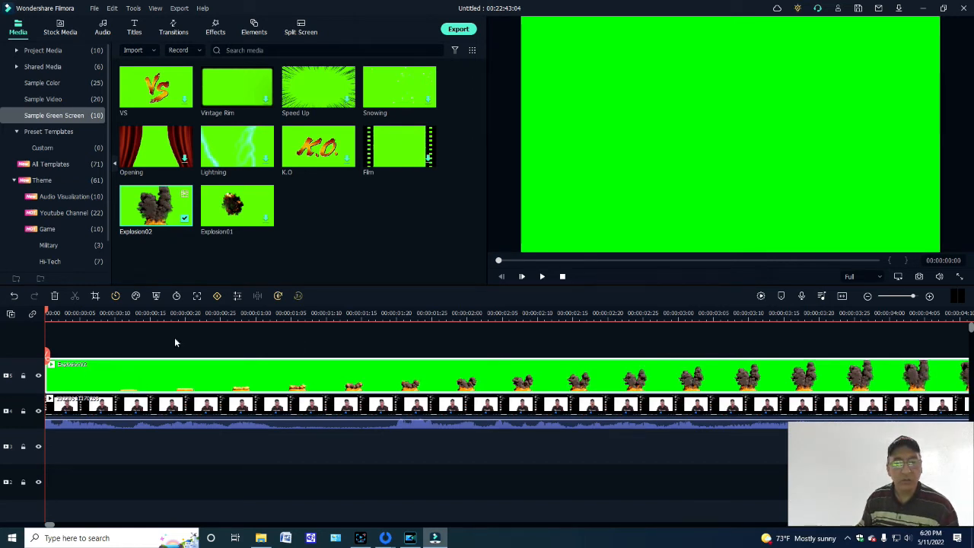
- Preview the explosion to 00:00:00:14, then shrink the Explosion02 overlay to about a quarter width and place it beside the presenter's head
{"action": "left_click", "coordinate": [540, 277]}
{"action": "left_click", "coordinate": [540, 277]}
{"action": "left_click", "coordinate": [937, 49]}
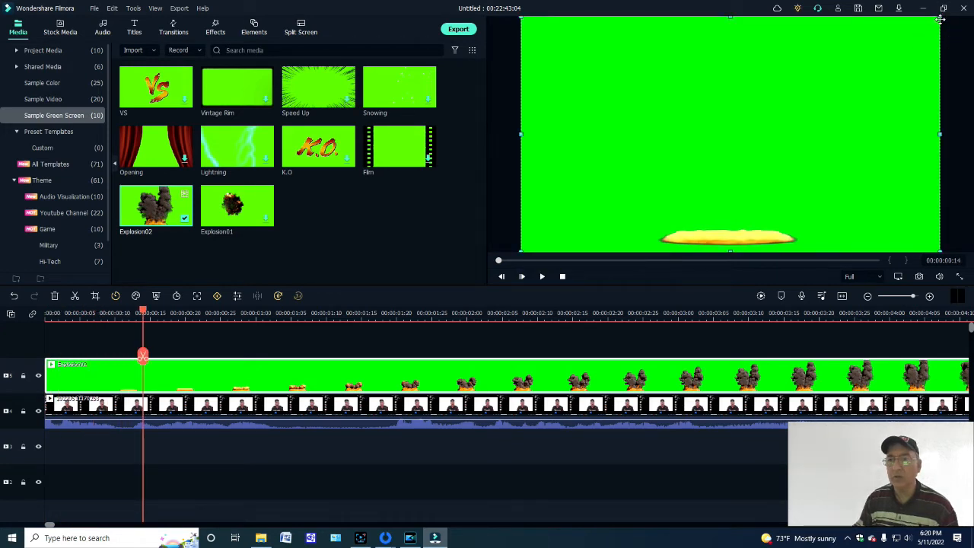
{"action": "left_click_drag", "start_coordinate": [941, 16], "coordinate": [618, 197]}
{"action": "left_click_drag", "start_coordinate": [568, 216], "coordinate": [686, 73]}
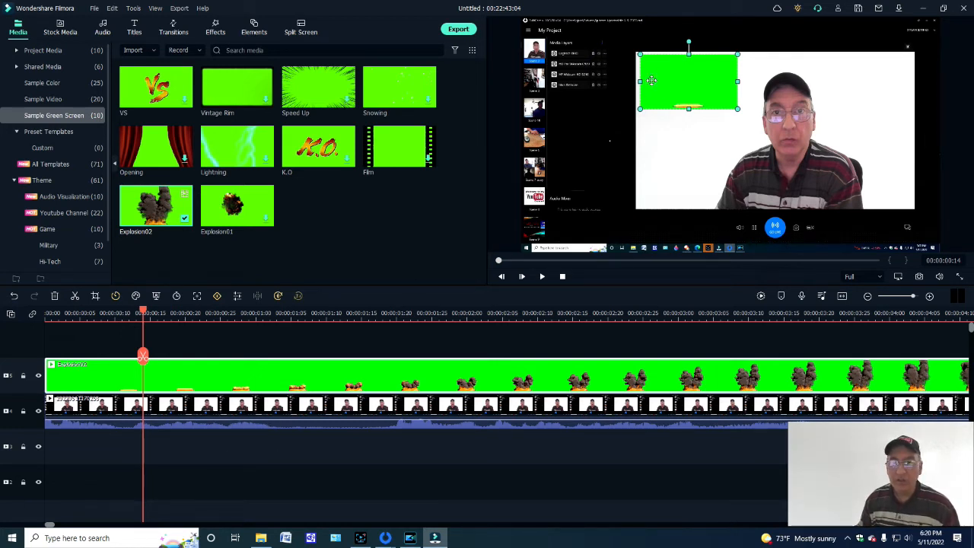
{"action": "left_click_drag", "start_coordinate": [667, 88], "coordinate": [667, 87]}
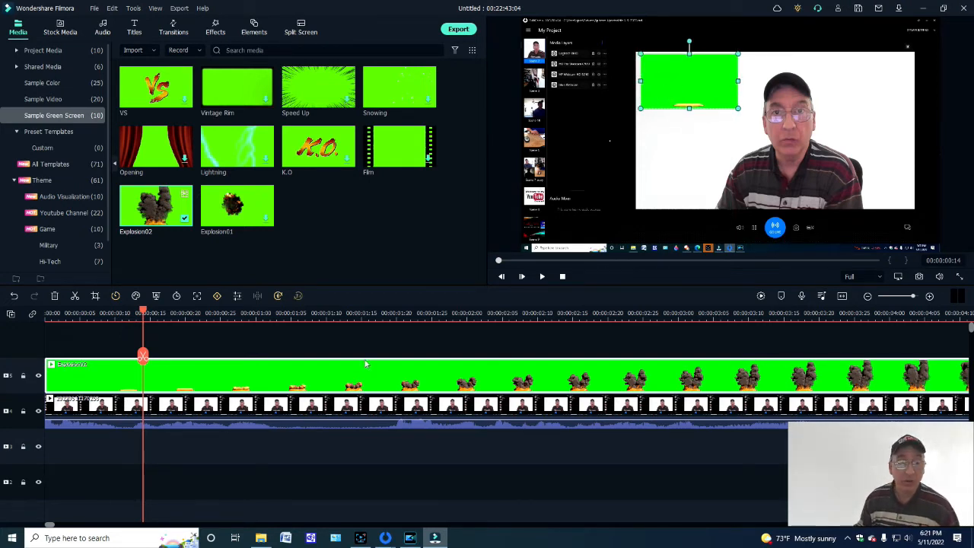
- Apply Chroma Key to the Explosion02 overlay to remove its green background, and play back the result
{"action": "right_click", "coordinate": [160, 379]}
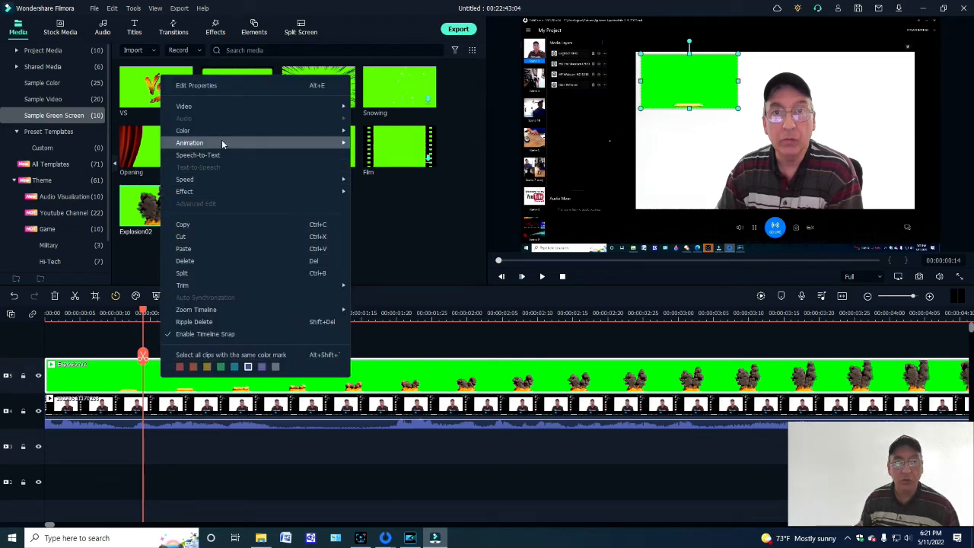
{"action": "mouse_move", "coordinate": [218, 110]}
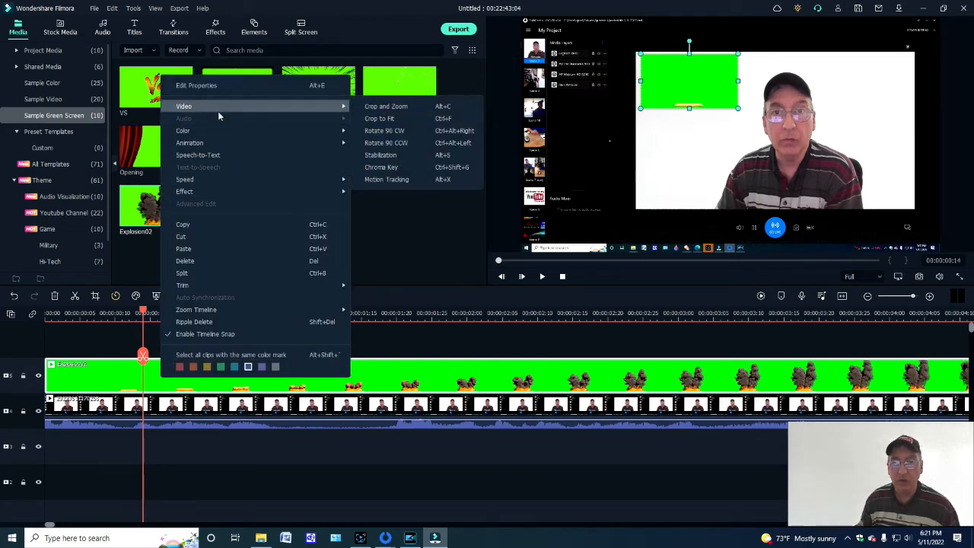
{"action": "left_click", "coordinate": [370, 166]}
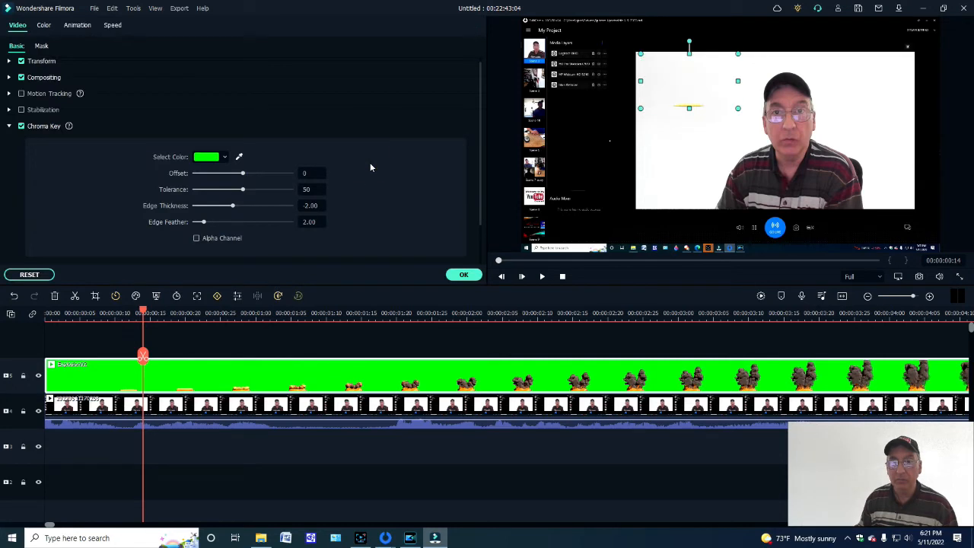
{"action": "left_click", "coordinate": [419, 469]}
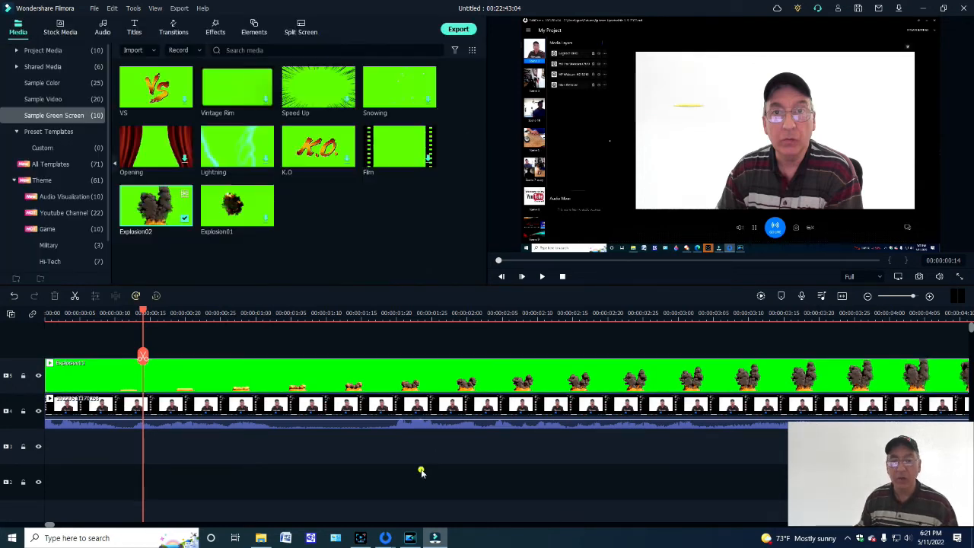
{"action": "left_click", "coordinate": [541, 277]}
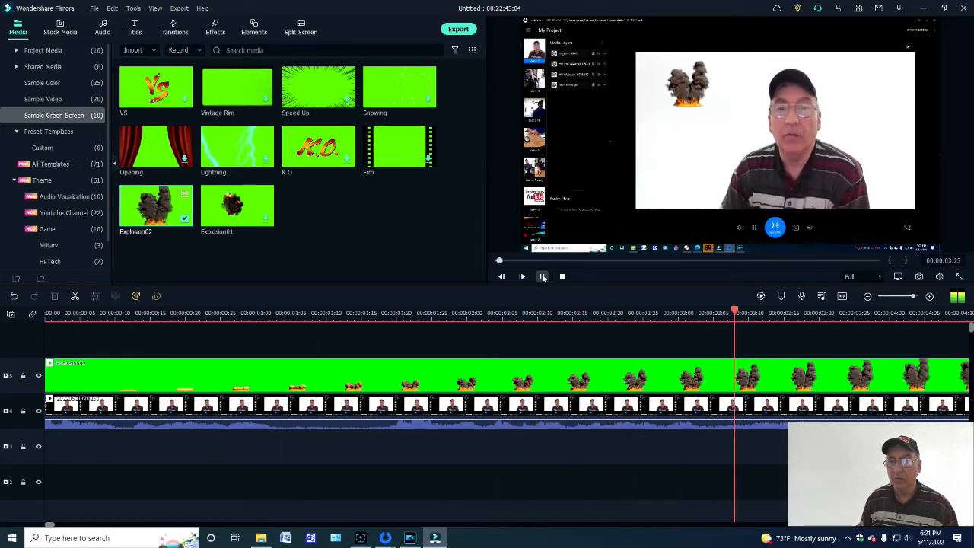
{"action": "left_click", "coordinate": [542, 277]}
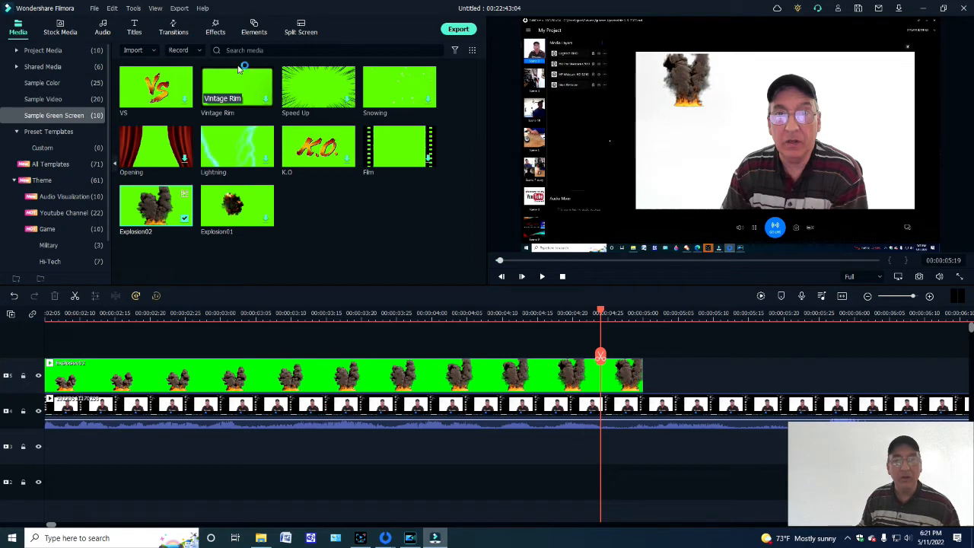
- Replace the Explosion02 clip with the Iridescent Digital Wave 6 audio visualizer at the start of the timeline, and preview it
{"action": "right_click", "coordinate": [155, 373]}
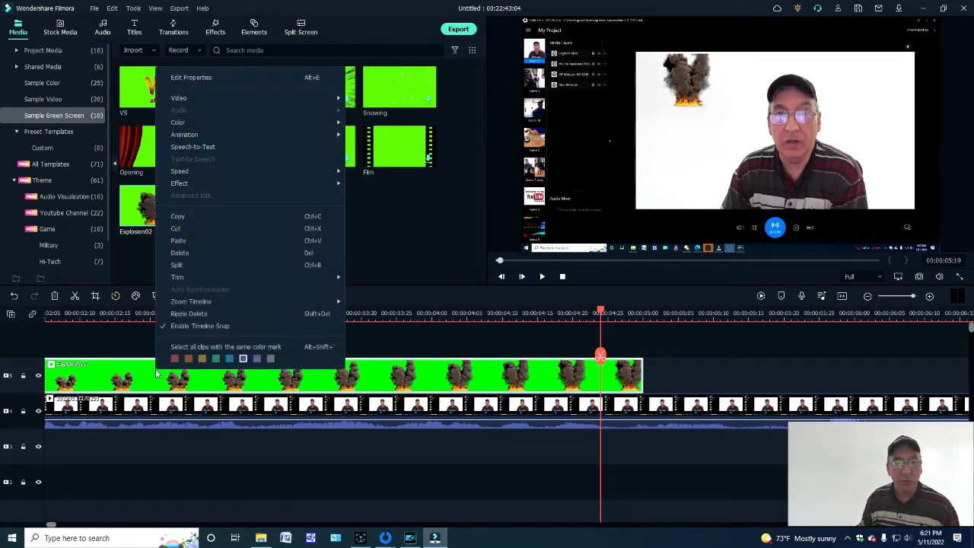
{"action": "left_click", "coordinate": [182, 229]}
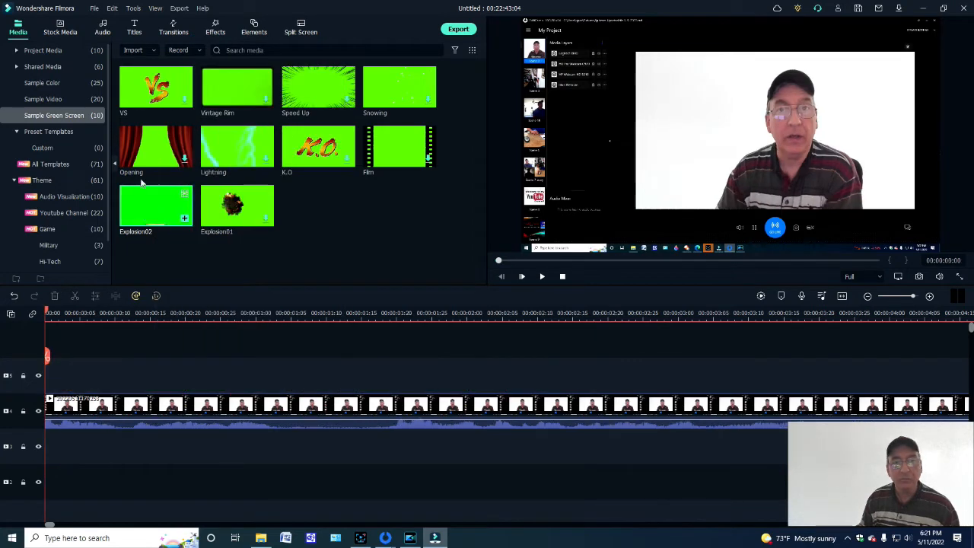
{"action": "left_click", "coordinate": [217, 32]}
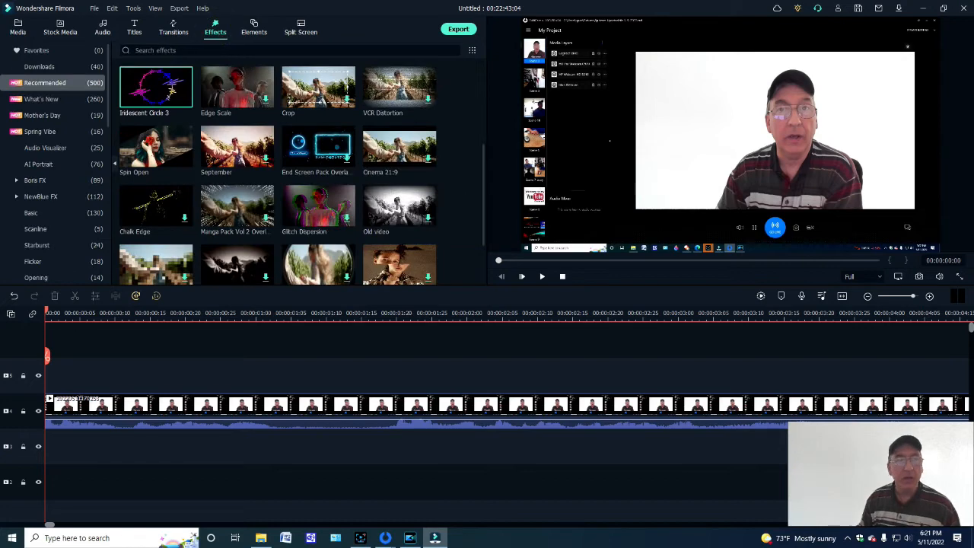
{"action": "left_click", "coordinate": [60, 151]}
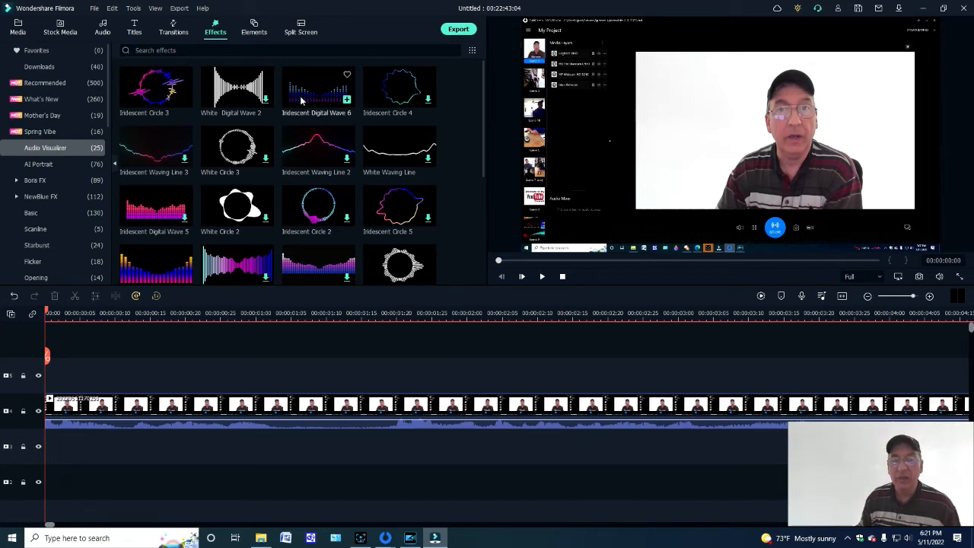
{"action": "left_click_drag", "start_coordinate": [301, 97], "coordinate": [47, 384]}
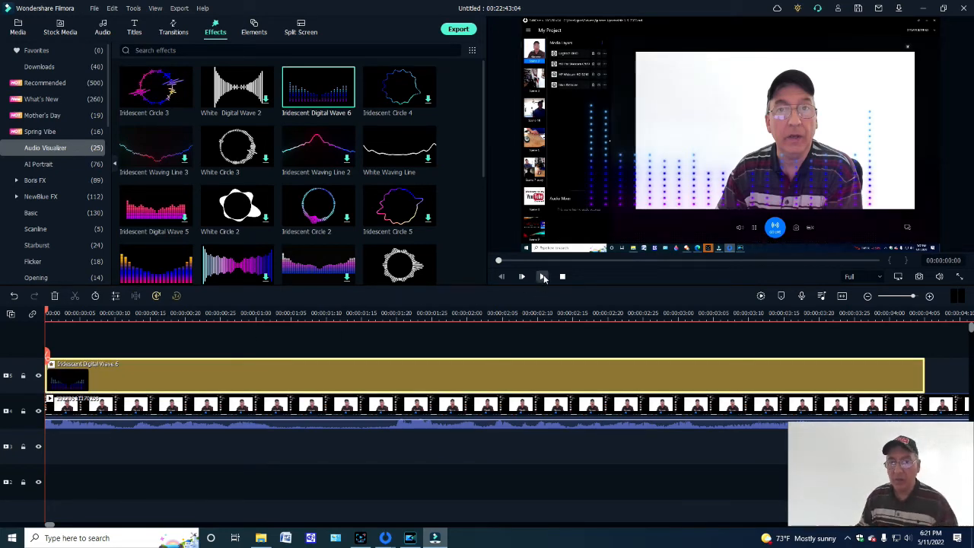
{"action": "left_click", "coordinate": [542, 278]}
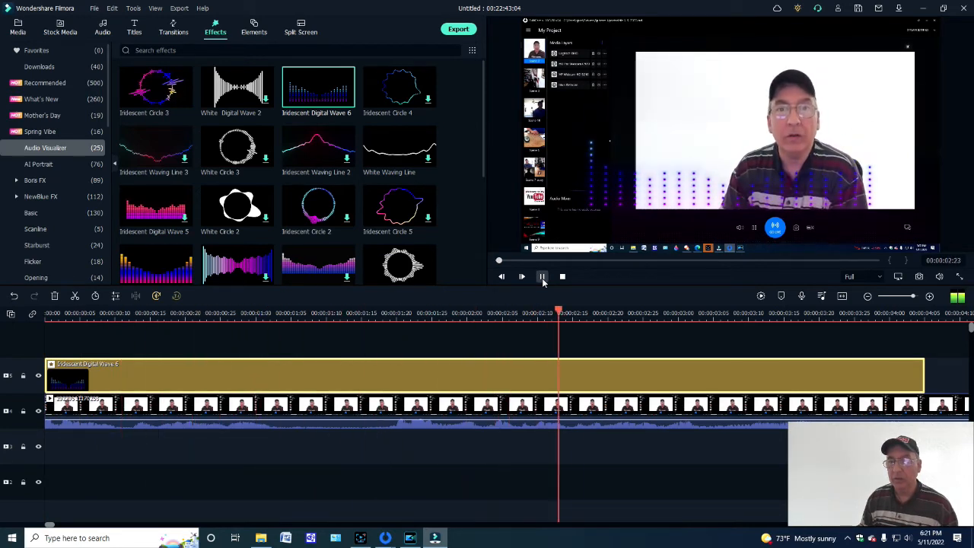
{"action": "left_click", "coordinate": [542, 276]}
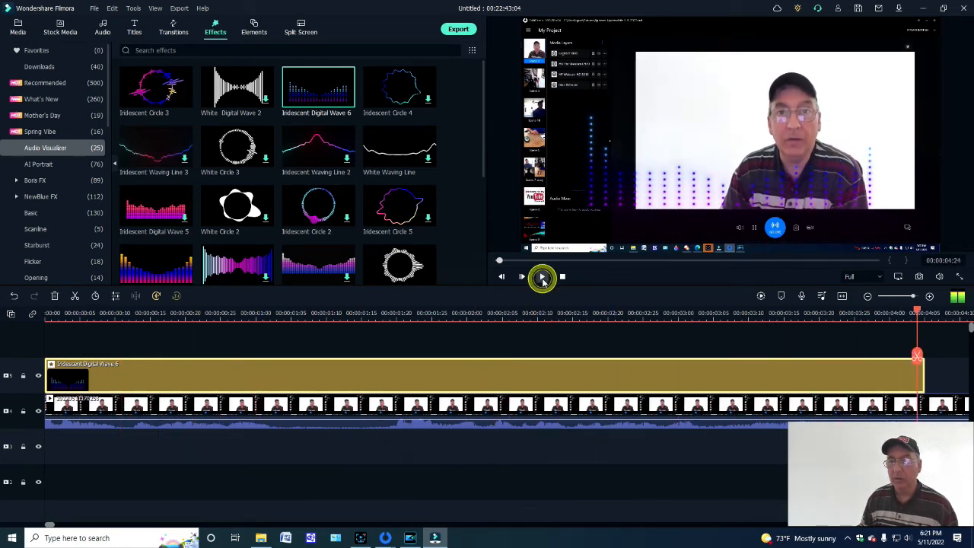
{"action": "left_click", "coordinate": [184, 278]}
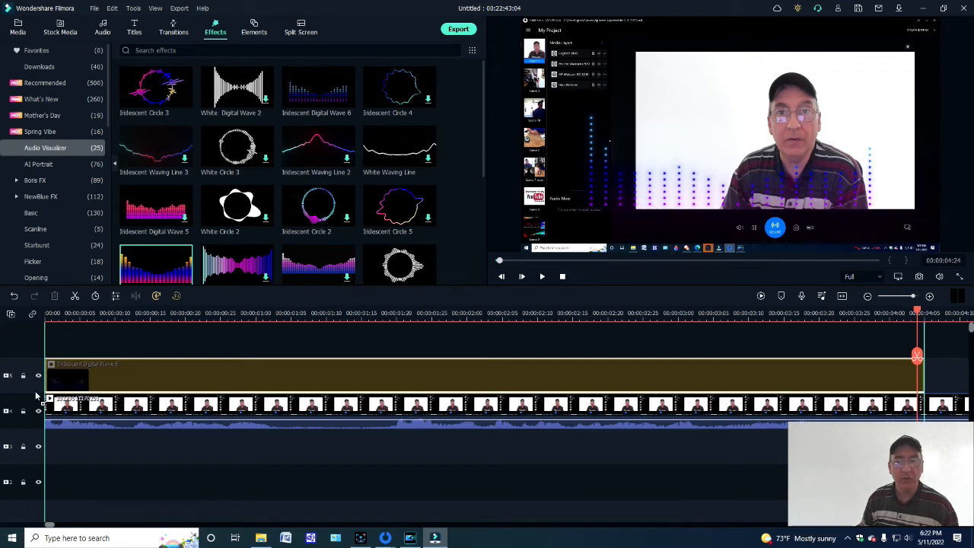
{"action": "left_click_drag", "start_coordinate": [36, 395], "coordinate": [37, 394]}
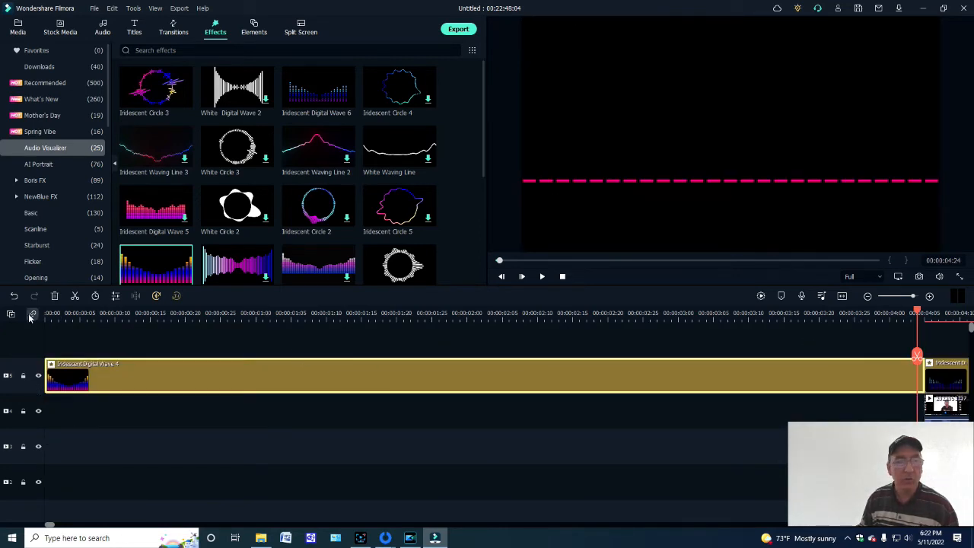
{"action": "left_click", "coordinate": [14, 295]}
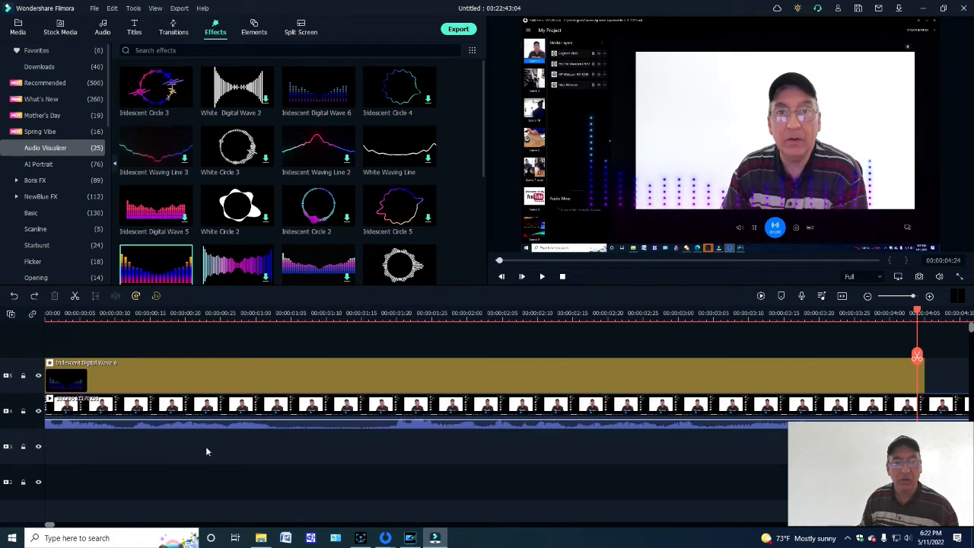
- Replace the Iridescent Digital Wave 6 effect with Iridescent Digital Wave 4 on the track above the presenter clip, and preview it
{"action": "right_click", "coordinate": [171, 374]}
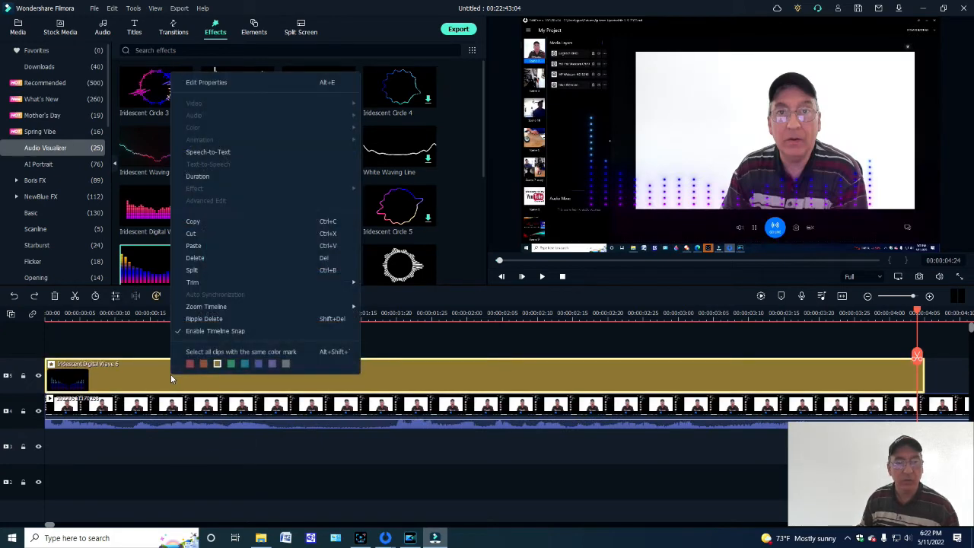
{"action": "left_click", "coordinate": [192, 234]}
{"action": "left_click_drag", "start_coordinate": [148, 262], "coordinate": [47, 382]}
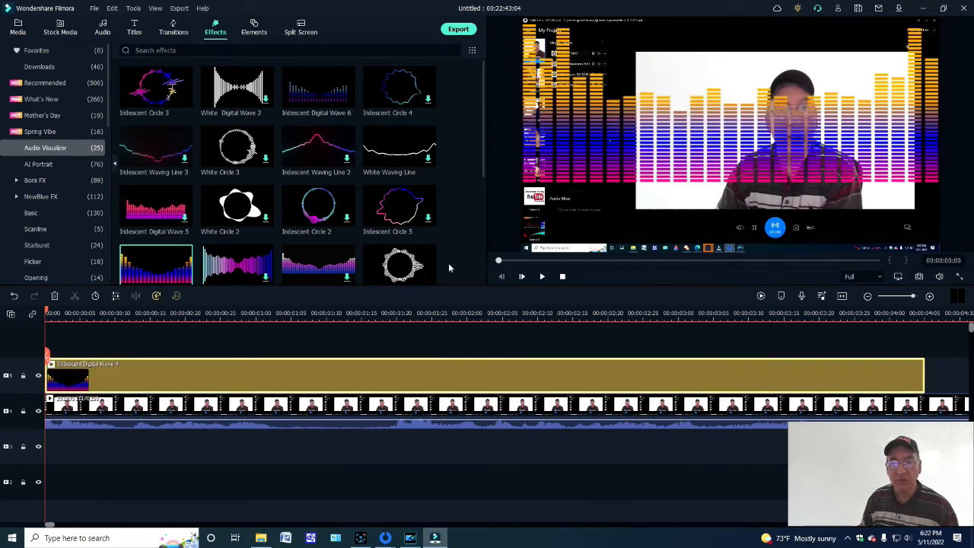
{"action": "left_click", "coordinate": [542, 276]}
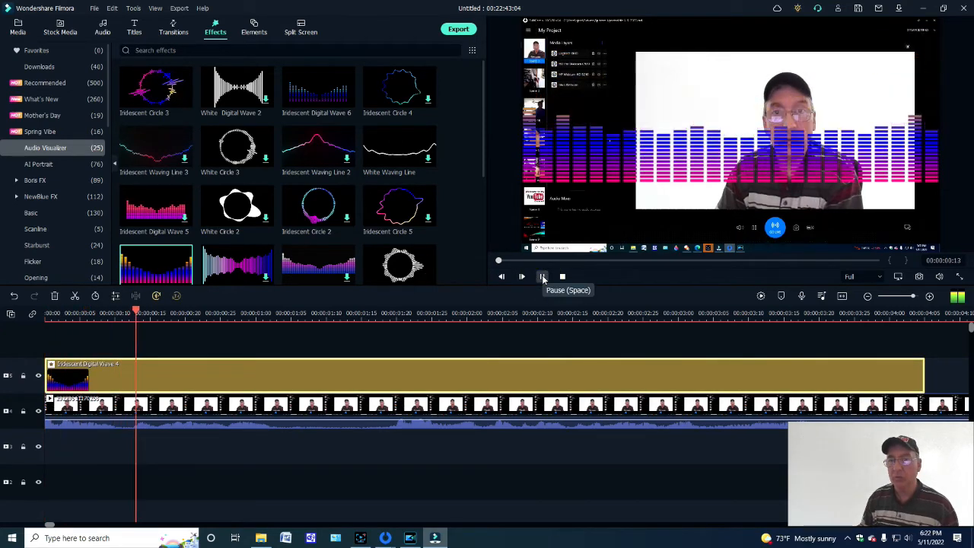
{"action": "left_click", "coordinate": [542, 276]}
{"action": "left_click", "coordinate": [665, 169]}
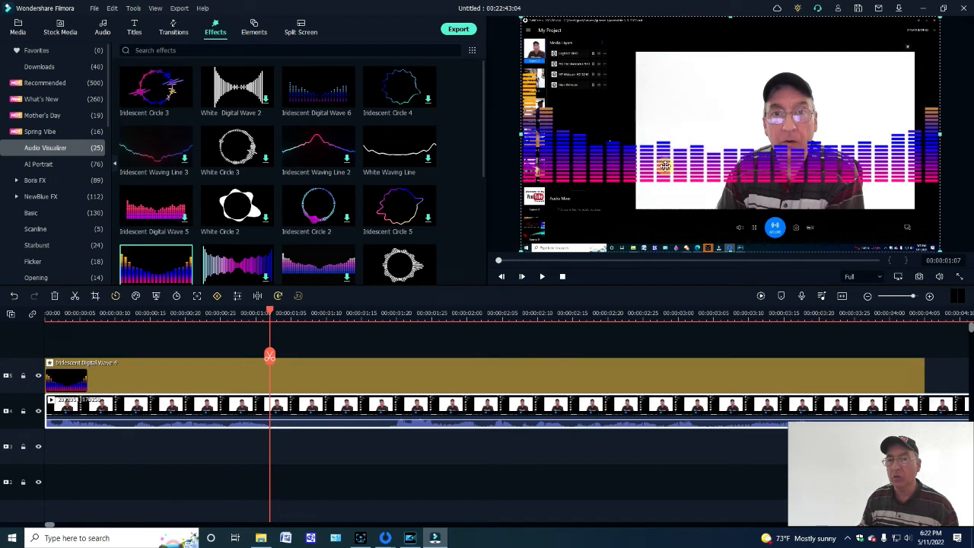
{"action": "mouse_move", "coordinate": [705, 14]}
{"action": "left_mouse_down"}
{"action": "mouse_move", "coordinate": [705, 26]}
{"action": "mouse_move", "coordinate": [691, 15]}
{"action": "left_mouse_up"}
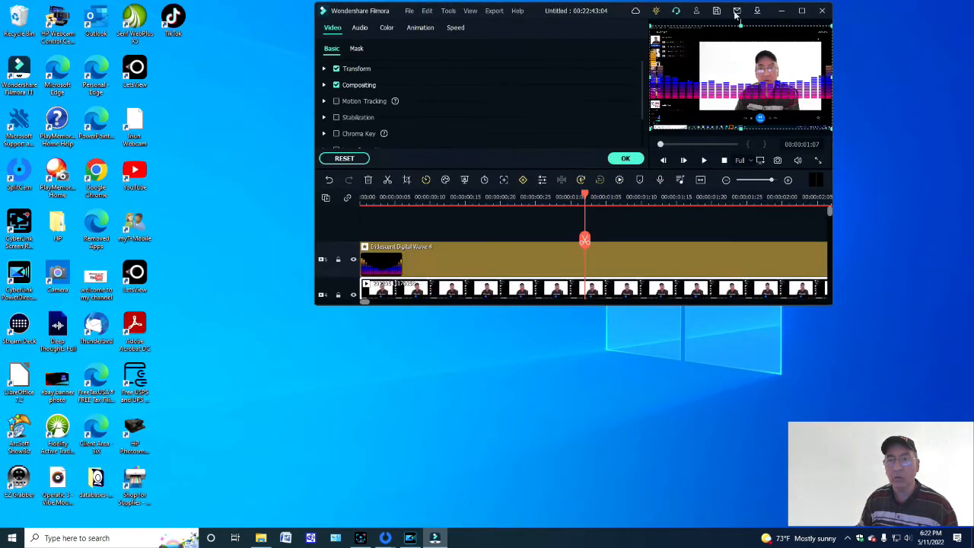
{"action": "left_click", "coordinate": [801, 10]}
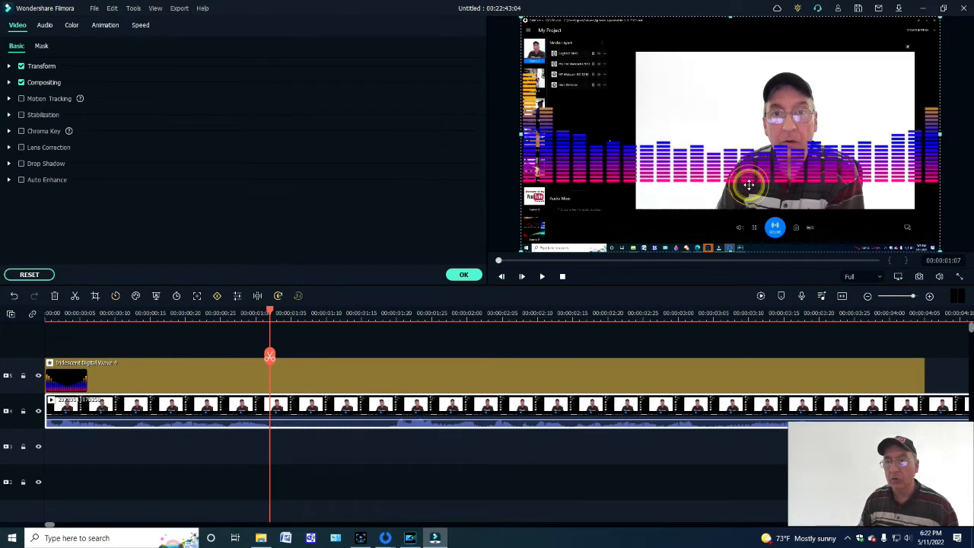
- Shift the presenter video slightly right and up within the preview frame
{"action": "mouse_move", "coordinate": [748, 185]}
{"action": "left_mouse_down"}
{"action": "mouse_move", "coordinate": [750, 201]}
{"action": "mouse_move", "coordinate": [757, 190]}
{"action": "left_mouse_up"}
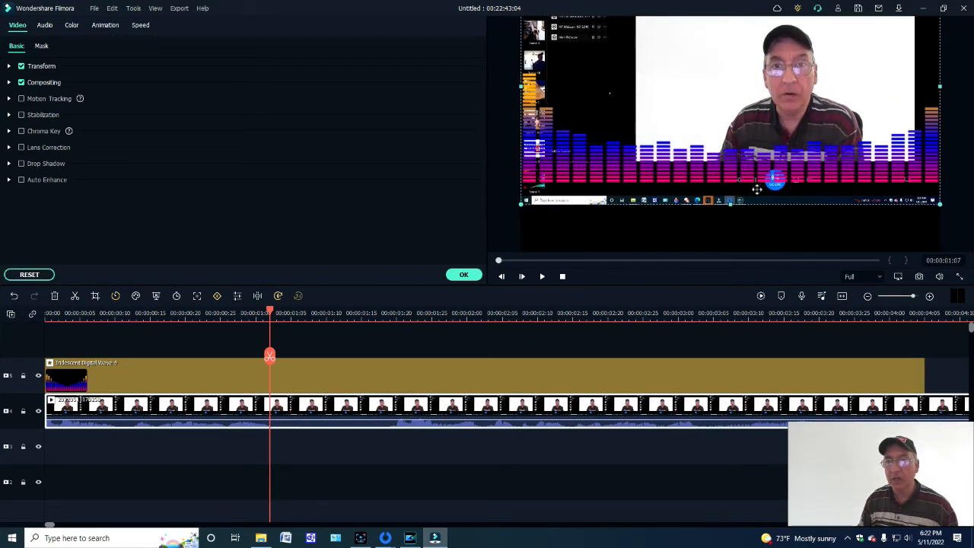
{"action": "left_click", "coordinate": [348, 378]}
{"action": "left_click_drag", "start_coordinate": [742, 196], "coordinate": [751, 238]}
{"action": "left_click_drag", "start_coordinate": [728, 165], "coordinate": [721, 140]}
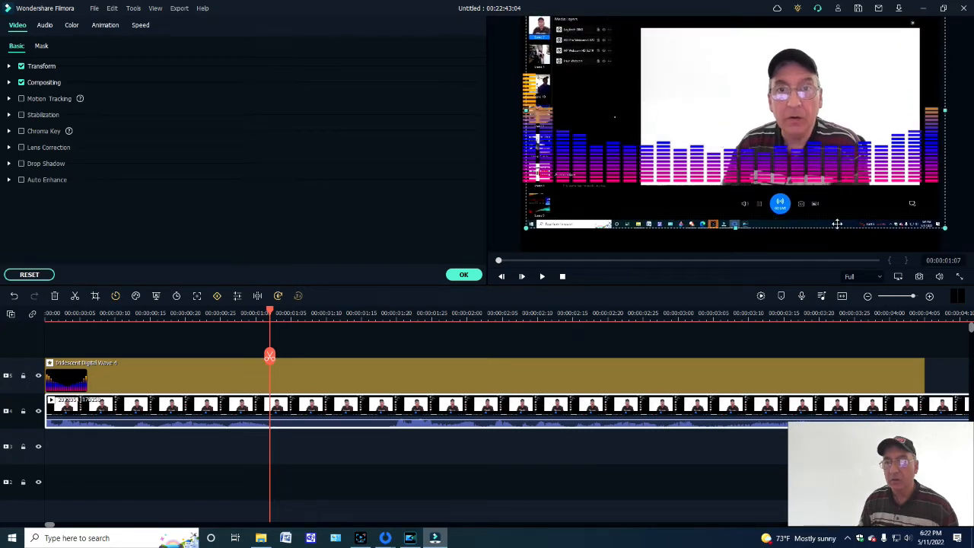
{"action": "mouse_move", "coordinate": [850, 226]}
{"action": "left_mouse_down"}
{"action": "mouse_move", "coordinate": [851, 248]}
{"action": "mouse_move", "coordinate": [856, 242]}
{"action": "left_mouse_up"}
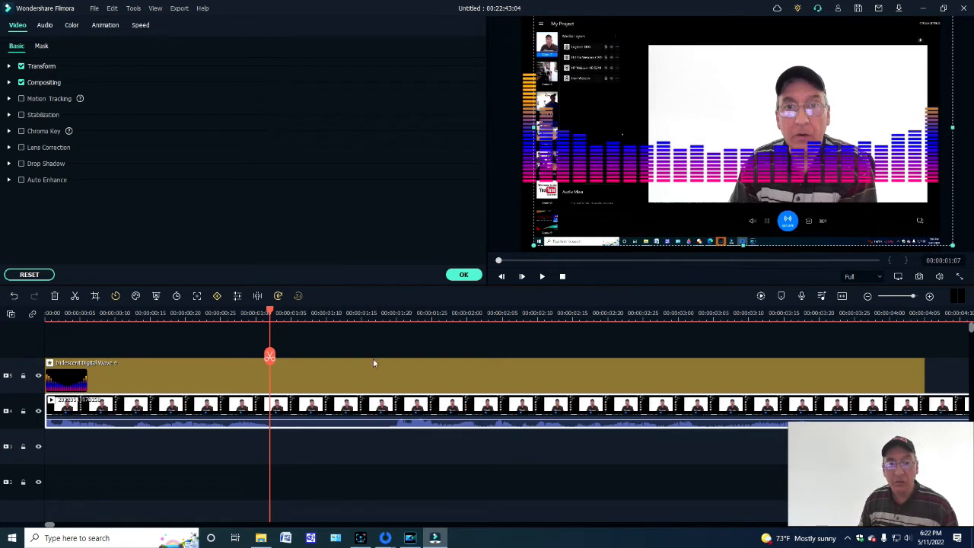
- Set Iridescent Digital Wave 4's Scale X to 0.53 and Scale Y to 1.32, shift it right and down, and preview it
{"action": "left_click", "coordinate": [314, 370]}
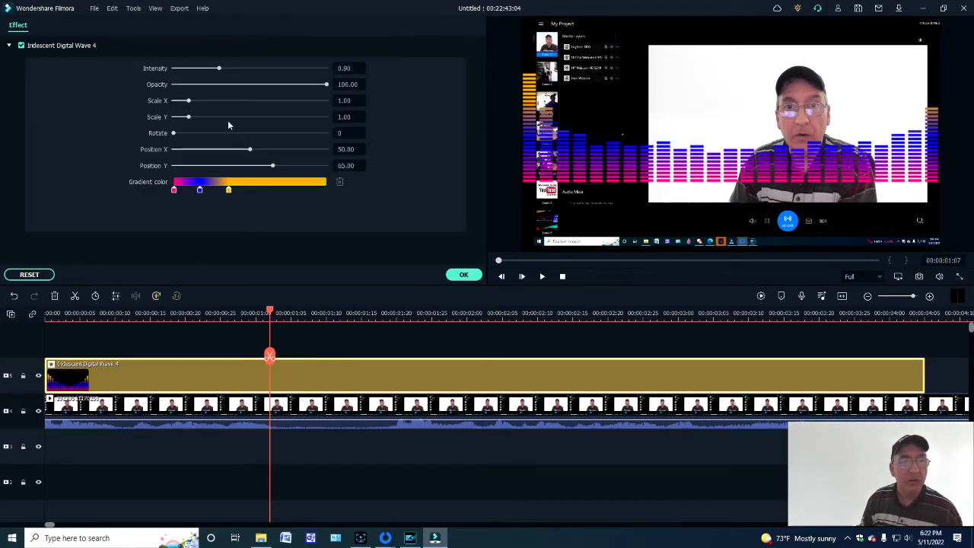
{"action": "mouse_move", "coordinate": [188, 103]}
{"action": "left_mouse_down"}
{"action": "mouse_move", "coordinate": [178, 101]}
{"action": "mouse_move", "coordinate": [193, 120]}
{"action": "left_mouse_up"}
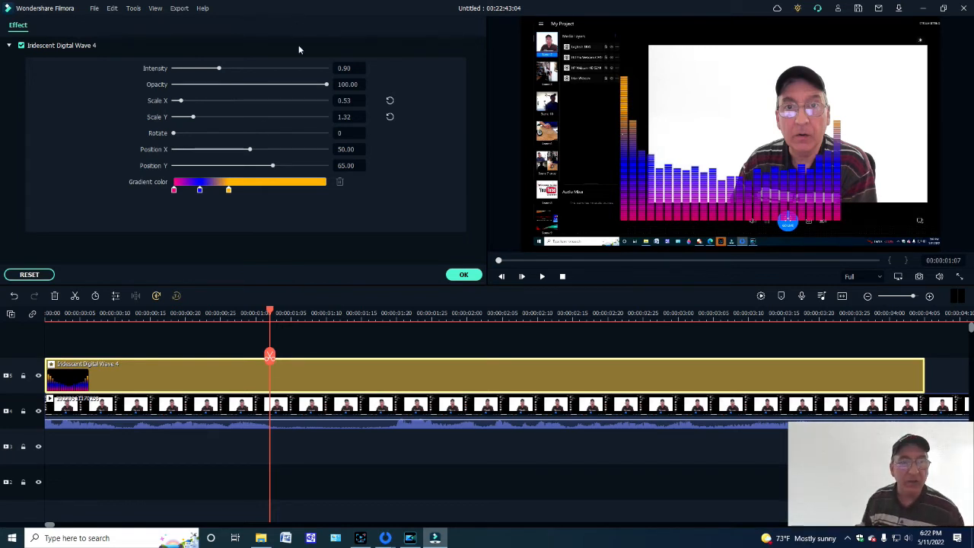
{"action": "left_click_drag", "start_coordinate": [249, 150], "coordinate": [266, 167]}
{"action": "left_click", "coordinate": [466, 275]}
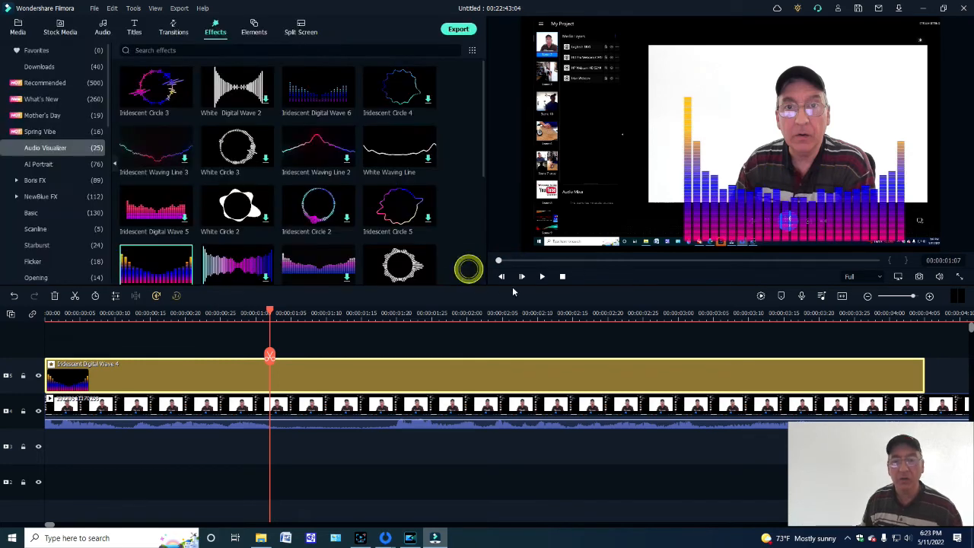
{"action": "left_click", "coordinate": [541, 277]}
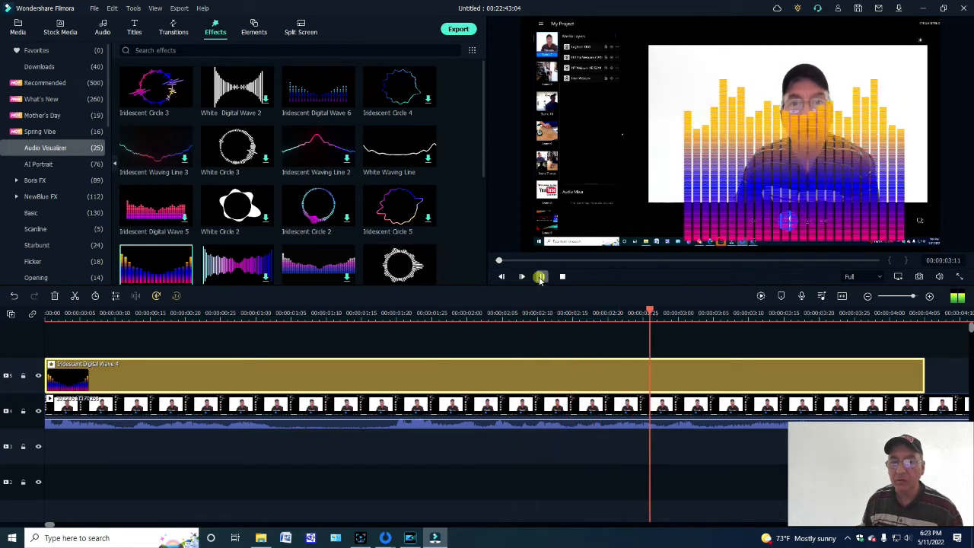
{"action": "left_click", "coordinate": [541, 277]}
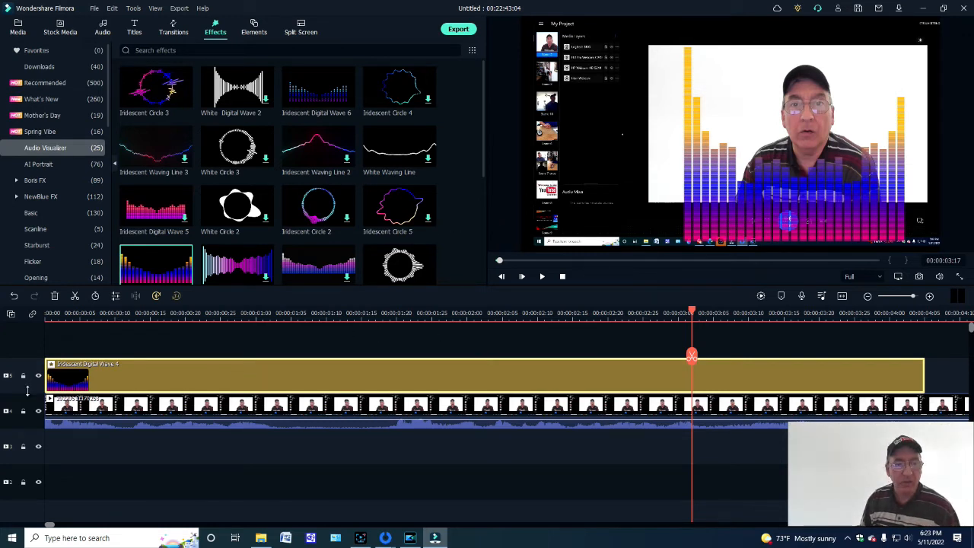
- Undo the edits one after another until the timeline is empty
{"action": "left_click", "coordinate": [15, 295]}
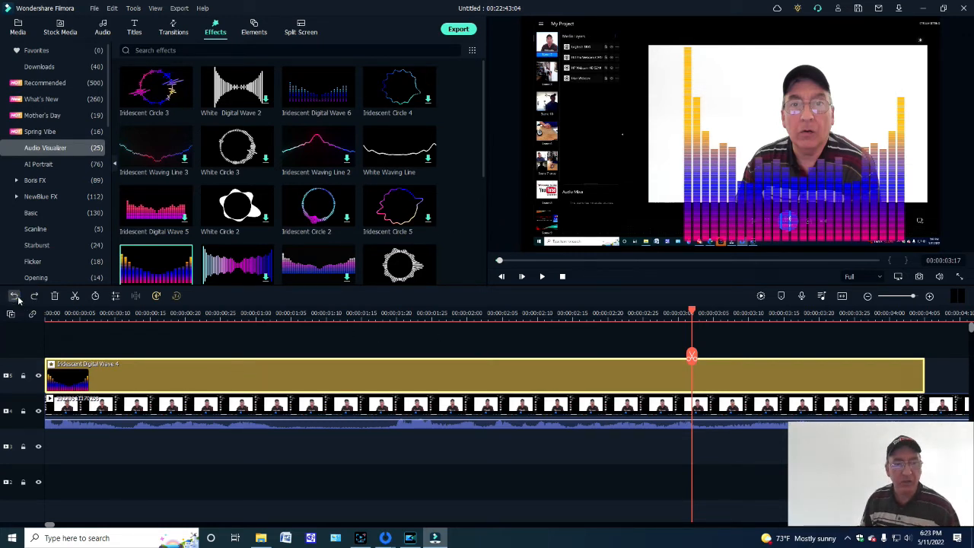
{"action": "left_click", "coordinate": [15, 296]}
{"action": "left_click", "coordinate": [15, 296]}
{"action": "left_click", "coordinate": [15, 296]}
{"action": "left_click", "coordinate": [15, 296]}
{"action": "left_click", "coordinate": [16, 296]}
{"action": "left_click", "coordinate": [16, 296]}
{"action": "left_click", "coordinate": [15, 295]}
{"action": "left_click", "coordinate": [15, 296]}
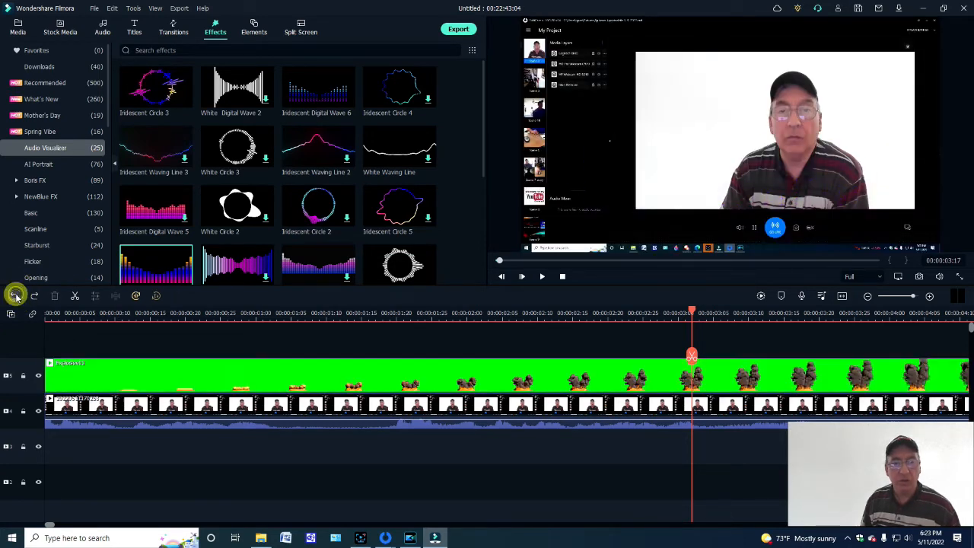
{"action": "left_click", "coordinate": [15, 296]}
{"action": "left_click", "coordinate": [16, 296]}
{"action": "left_click", "coordinate": [15, 296]}
{"action": "left_click", "coordinate": [16, 296]}
{"action": "left_click", "coordinate": [15, 295]}
{"action": "left_click", "coordinate": [15, 296]}
{"action": "left_click", "coordinate": [15, 296]}
{"action": "left_click", "coordinate": [16, 296]}
{"action": "left_click", "coordinate": [15, 295]}
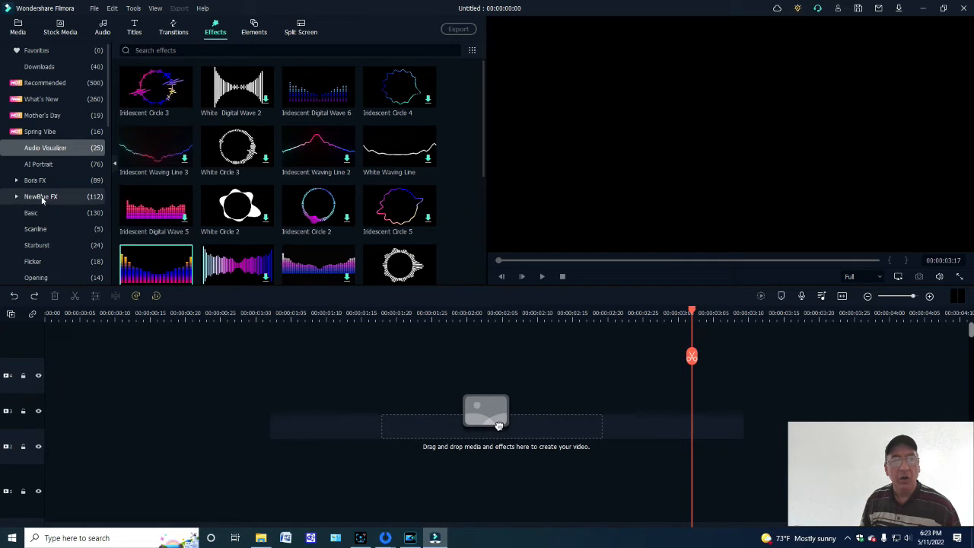
- Show the project's imported files in the media library
{"action": "left_click", "coordinate": [18, 30]}
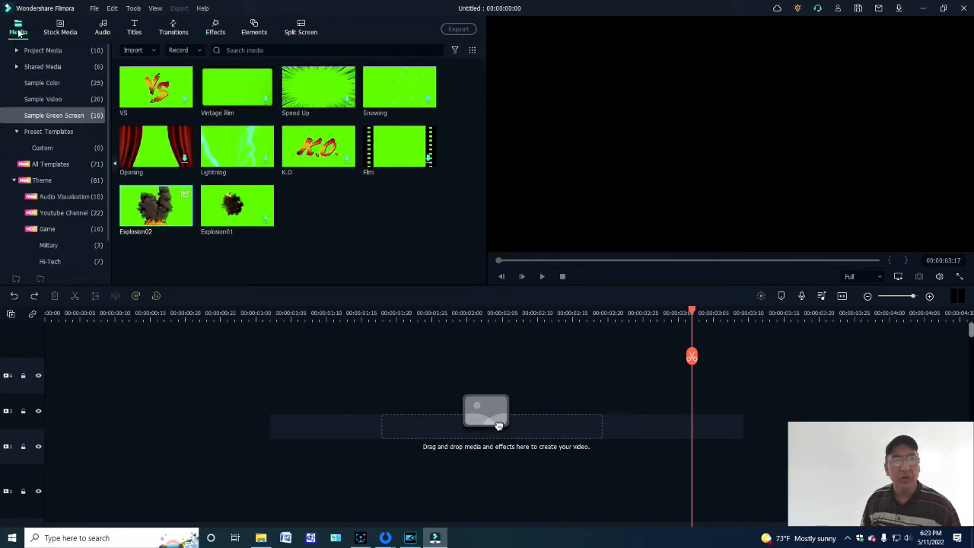
{"action": "left_click", "coordinate": [17, 50]}
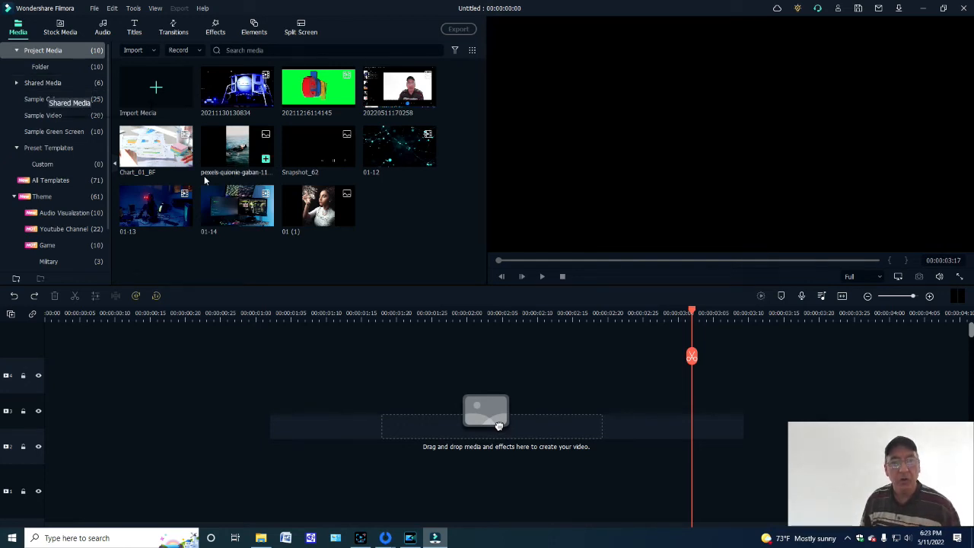
- Add the Default Title from the Titles category to the start of the empty timeline
{"action": "left_click", "coordinate": [134, 33]}
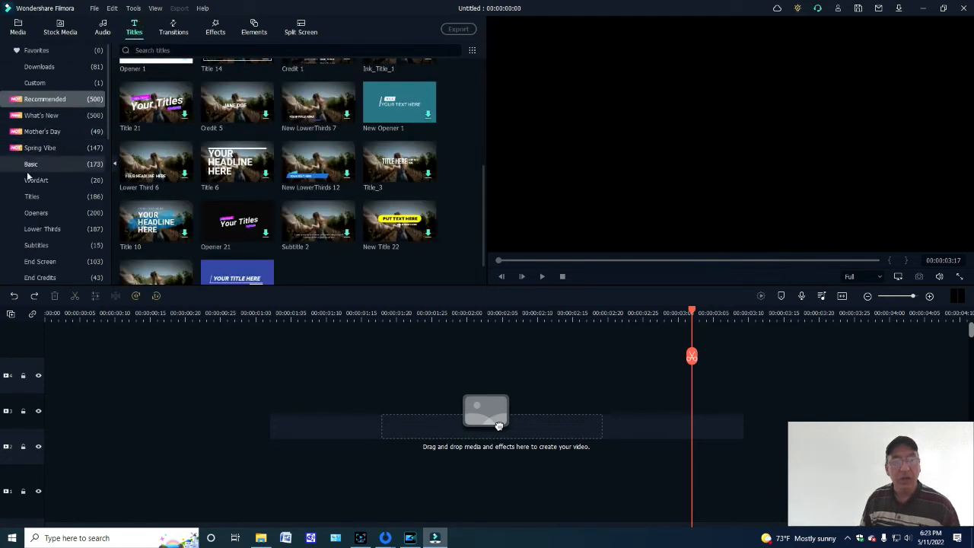
{"action": "left_click", "coordinate": [33, 197]}
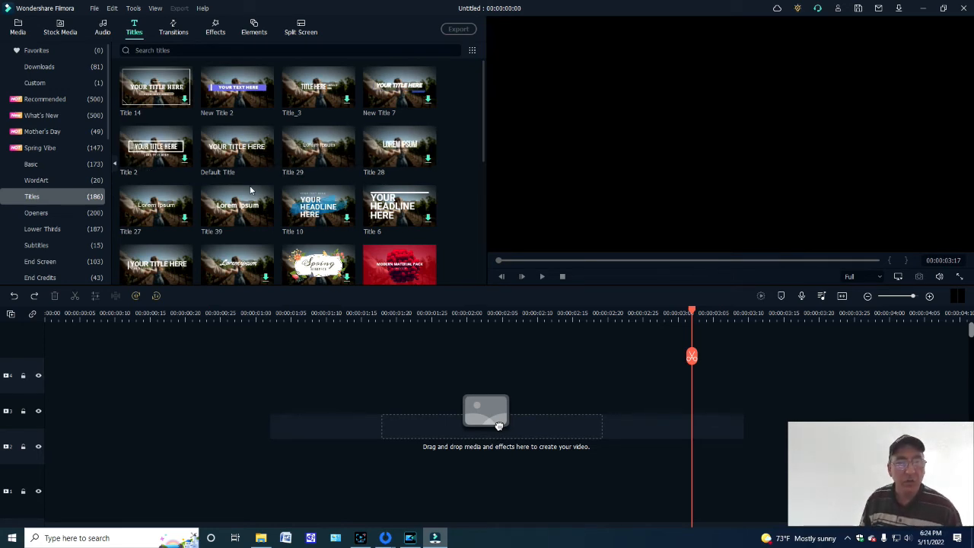
{"action": "left_click_drag", "start_coordinate": [229, 149], "coordinate": [28, 341]}
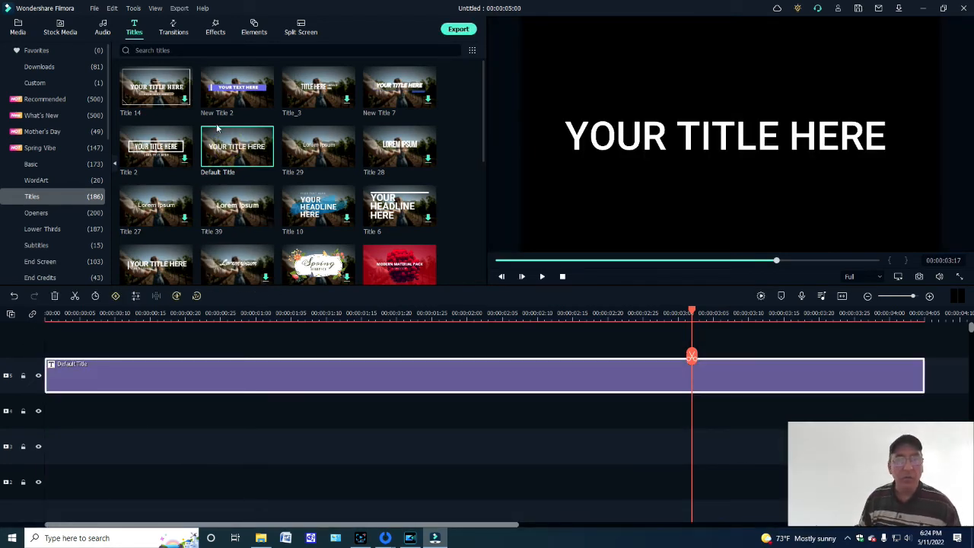
{"action": "left_click", "coordinate": [239, 366]}
{"action": "left_click", "coordinate": [239, 368]}
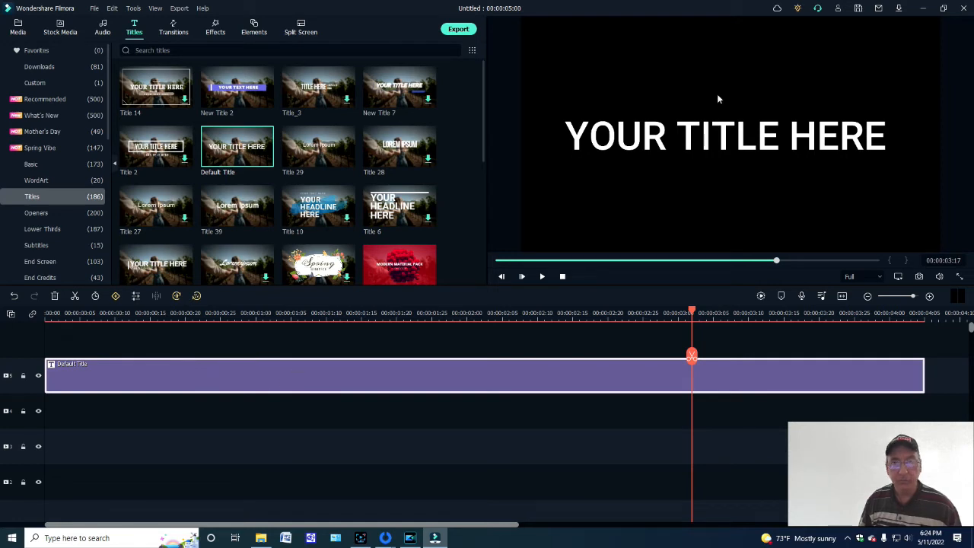
- Set the font size of the title on the timeline to 32
{"action": "double_click", "coordinate": [705, 129]}
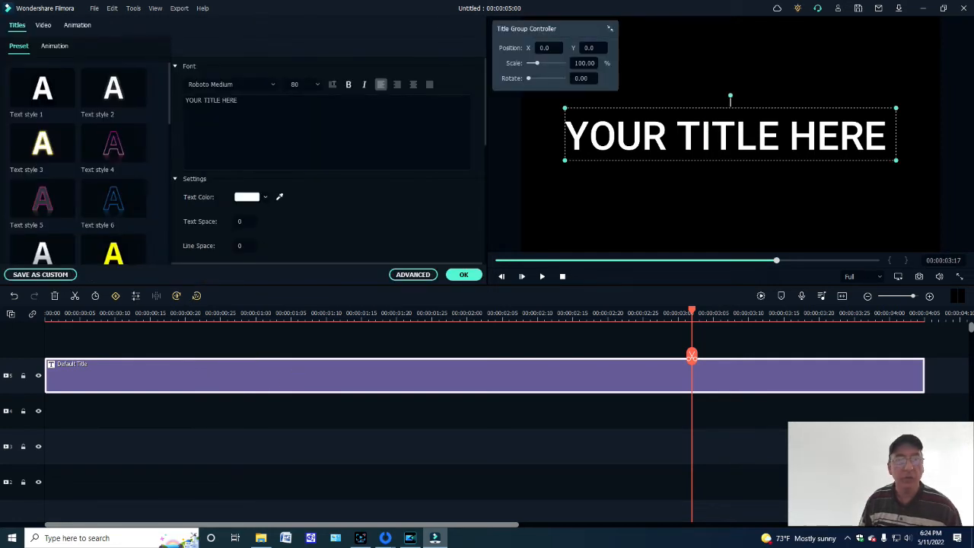
{"action": "left_click", "coordinate": [315, 84]}
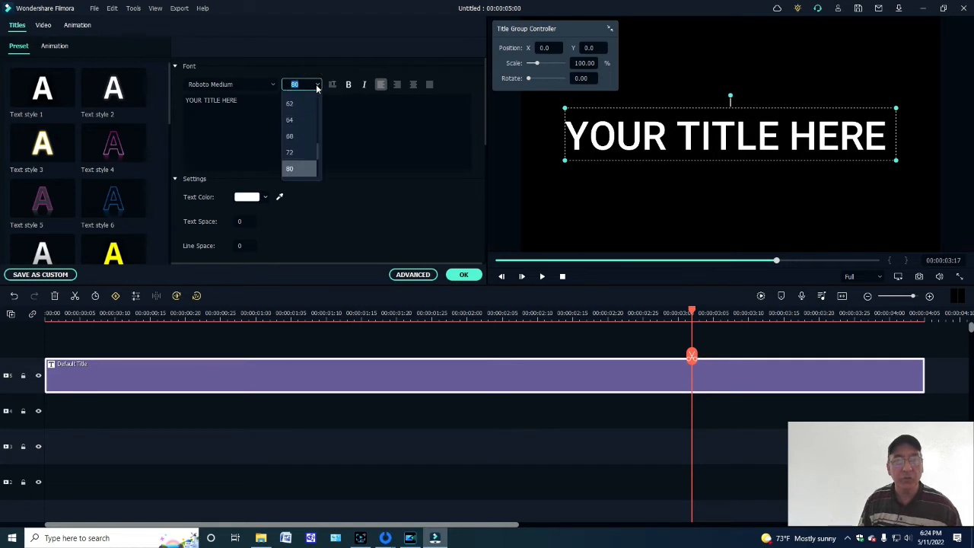
{"action": "left_click_drag", "start_coordinate": [317, 156], "coordinate": [322, 133]}
{"action": "left_click", "coordinate": [291, 103]}
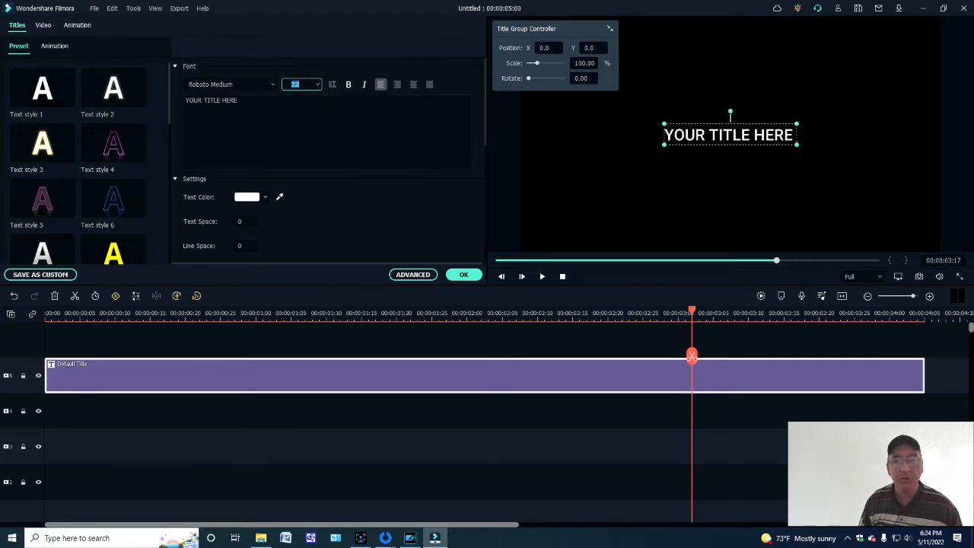
- Replace the title's placeholder text with "Welcome to my YouTube channel" and apply the edit
{"action": "left_click", "coordinate": [245, 103]}
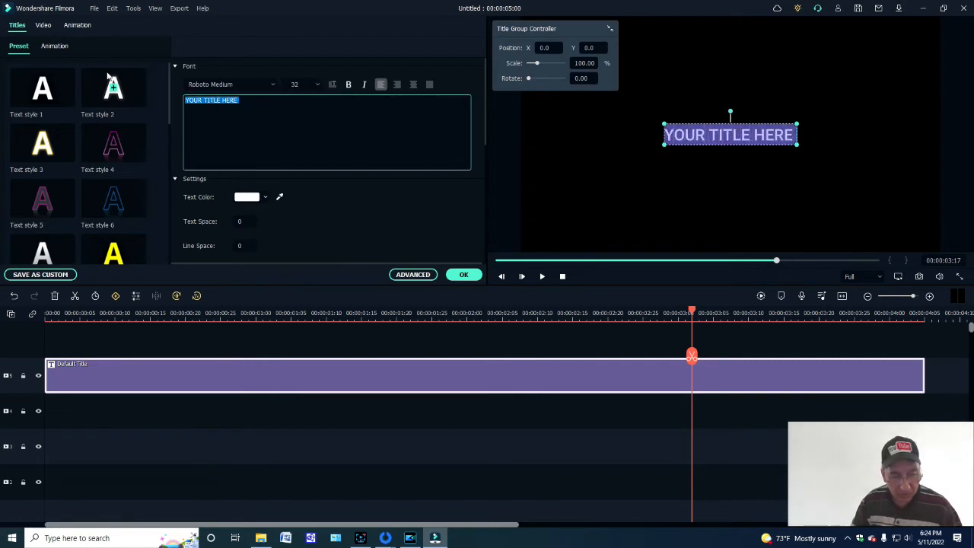
{"action": "type", "text": "Welc"}
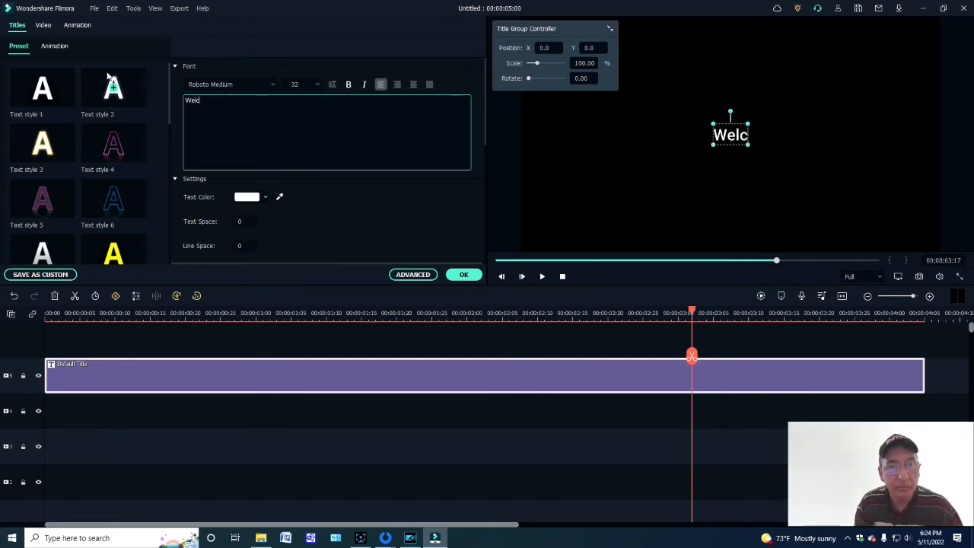
{"action": "type", "text": "ome to my"}
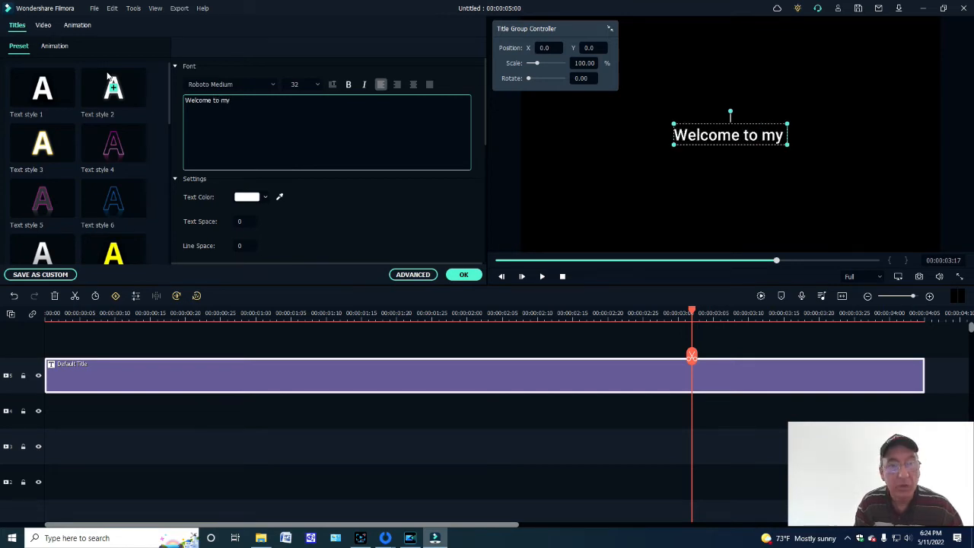
{"action": "type", "text": " You"}
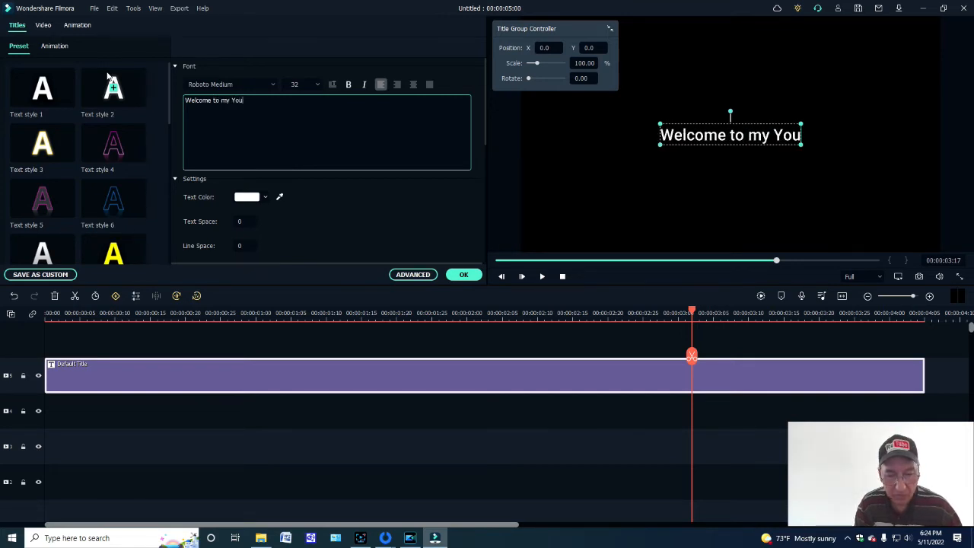
{"action": "type", "text": "Tube channel"}
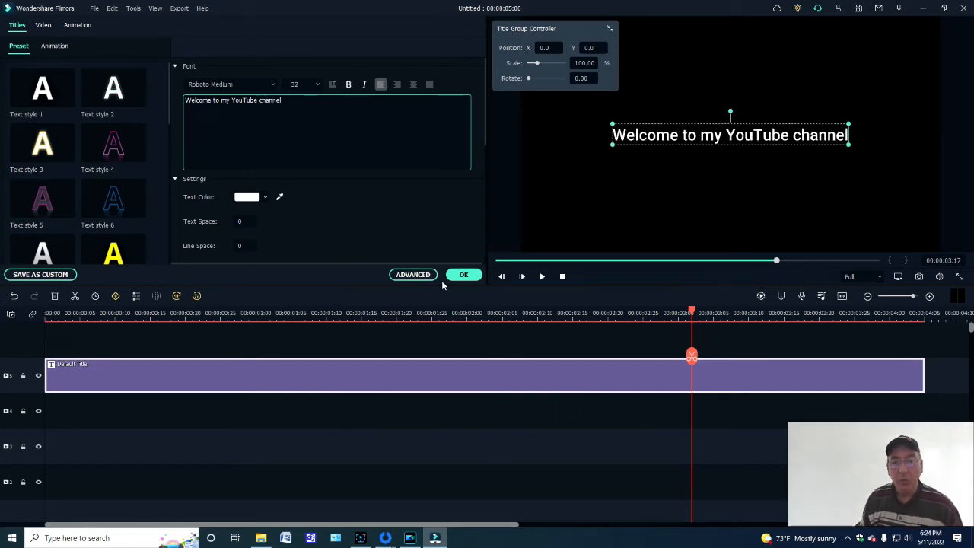
{"action": "left_click", "coordinate": [464, 275]}
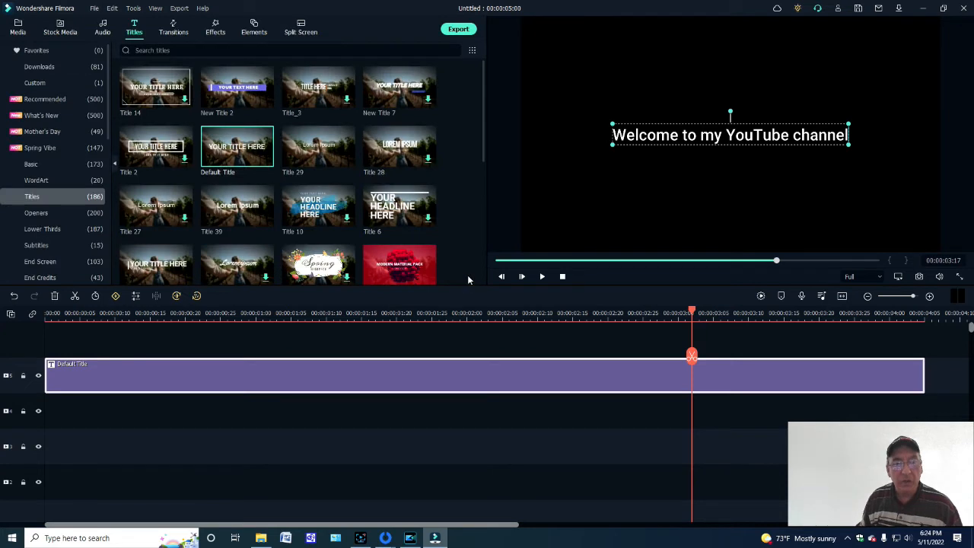
- Convert the title to English (US) speech with the Mark voice using Text-to-Speech, and play the timeline
{"action": "left_click", "coordinate": [176, 296]}
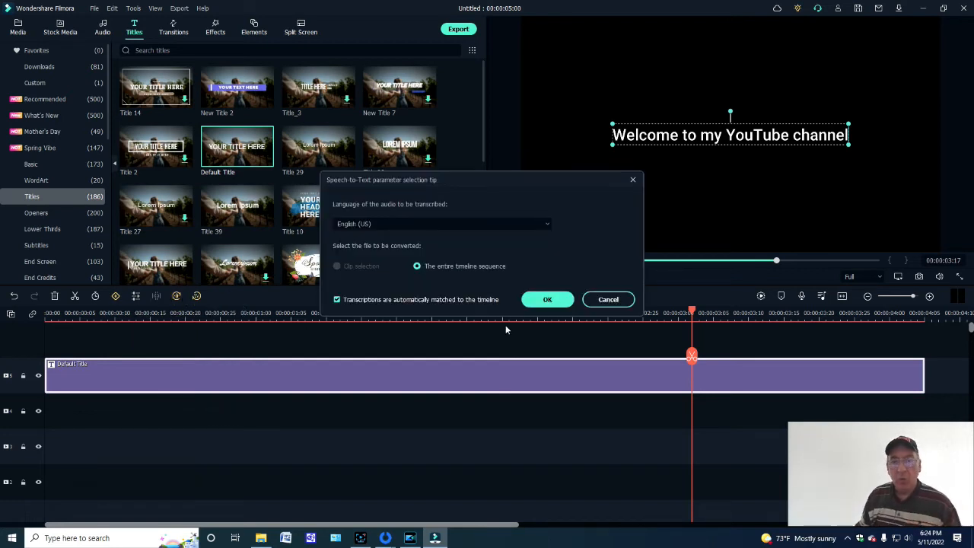
{"action": "left_click", "coordinate": [608, 299]}
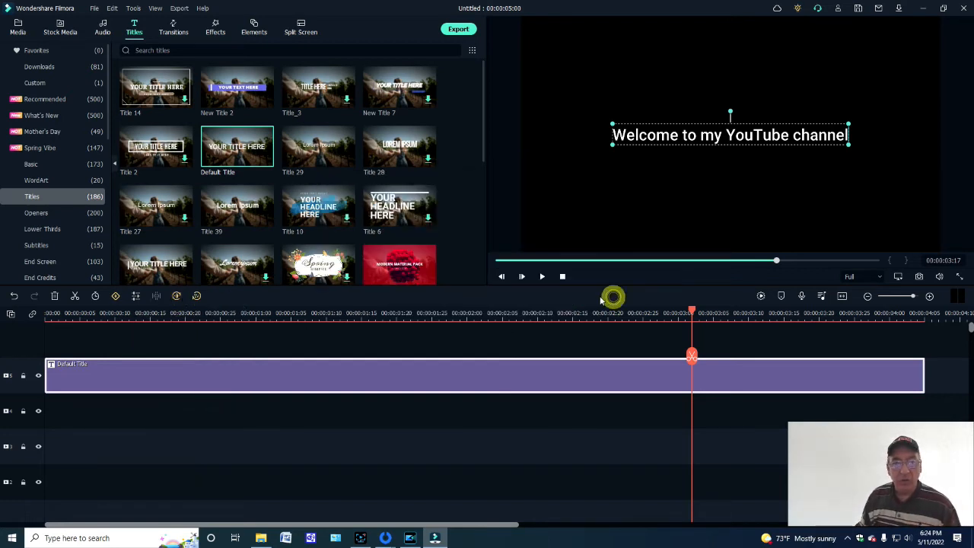
{"action": "left_click", "coordinate": [196, 296]}
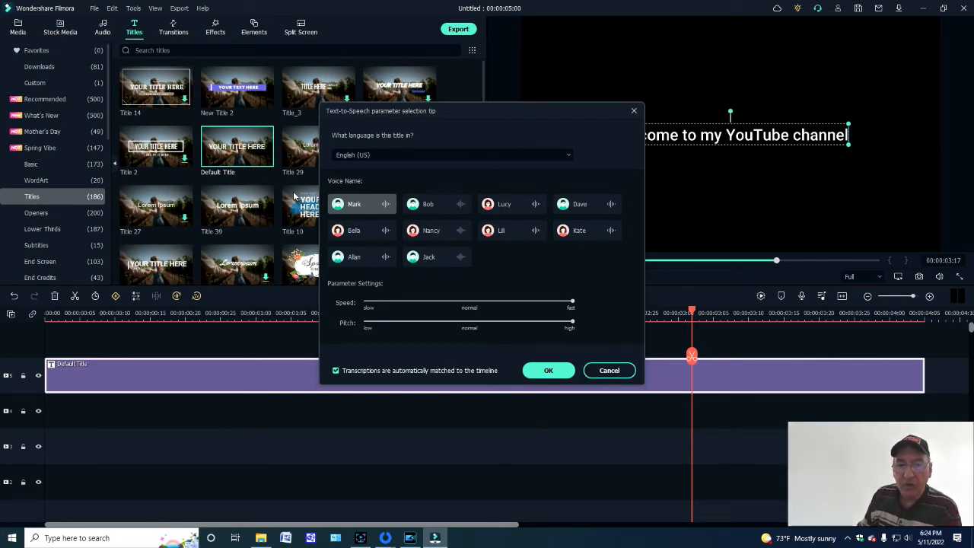
{"action": "left_click", "coordinate": [385, 203]}
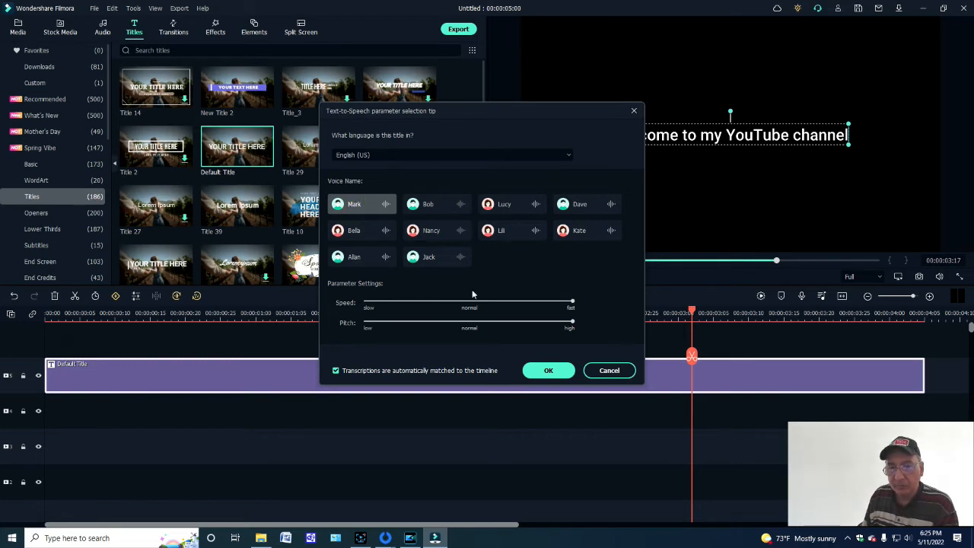
{"action": "left_click", "coordinate": [560, 374]}
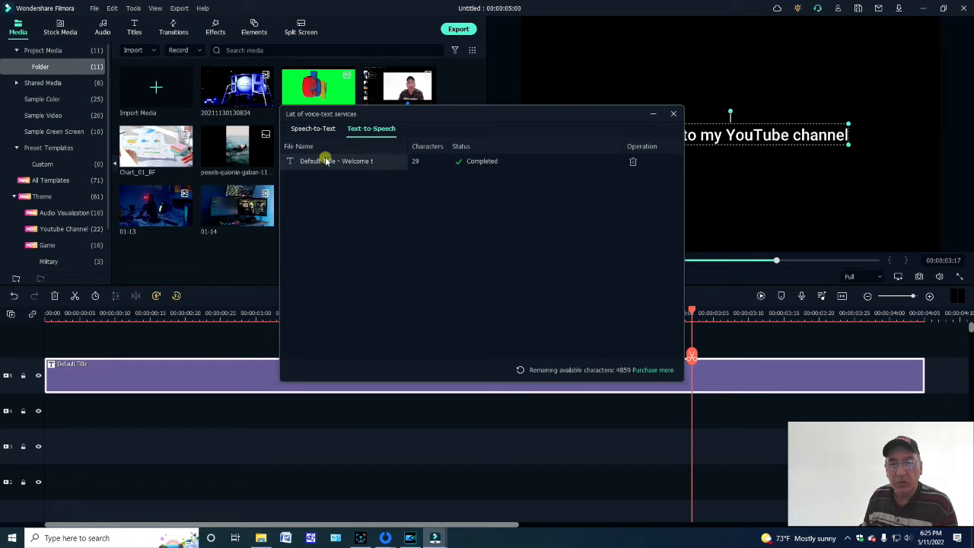
{"action": "left_click", "coordinate": [673, 113]}
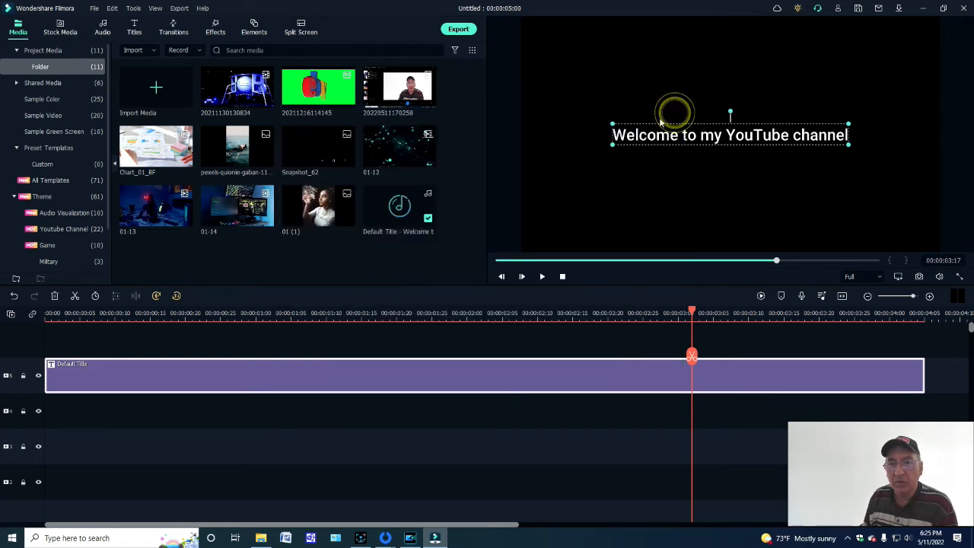
{"action": "left_click", "coordinate": [541, 277]}
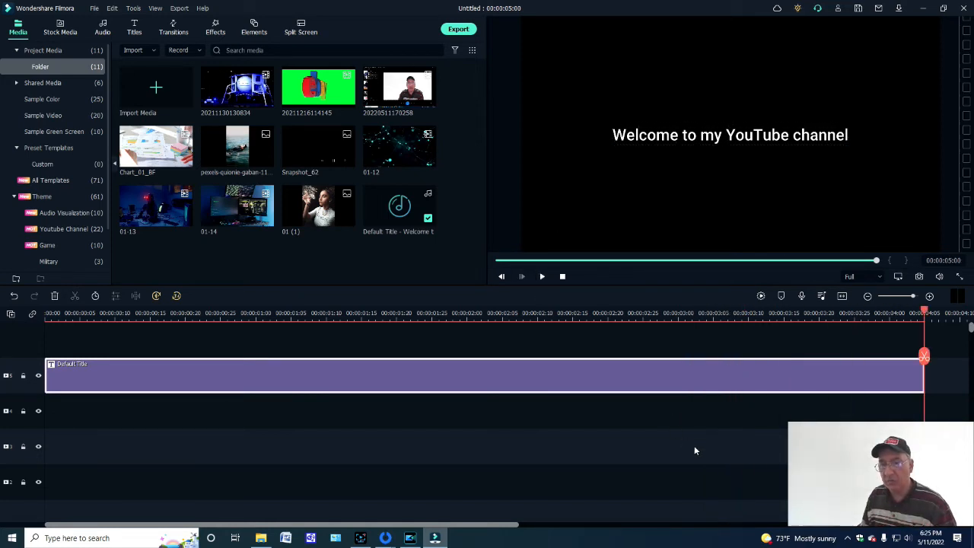
- Move the title straight down to the lower part of the preview frame
{"action": "left_click", "coordinate": [623, 135]}
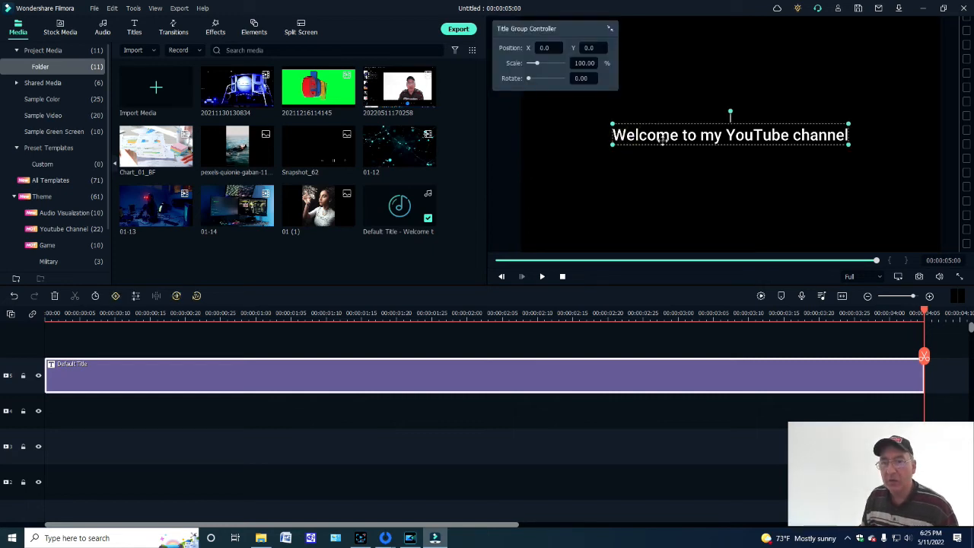
{"action": "left_click", "coordinate": [739, 122]}
{"action": "left_click", "coordinate": [741, 123]}
{"action": "left_click_drag", "start_coordinate": [740, 123], "coordinate": [740, 199]}
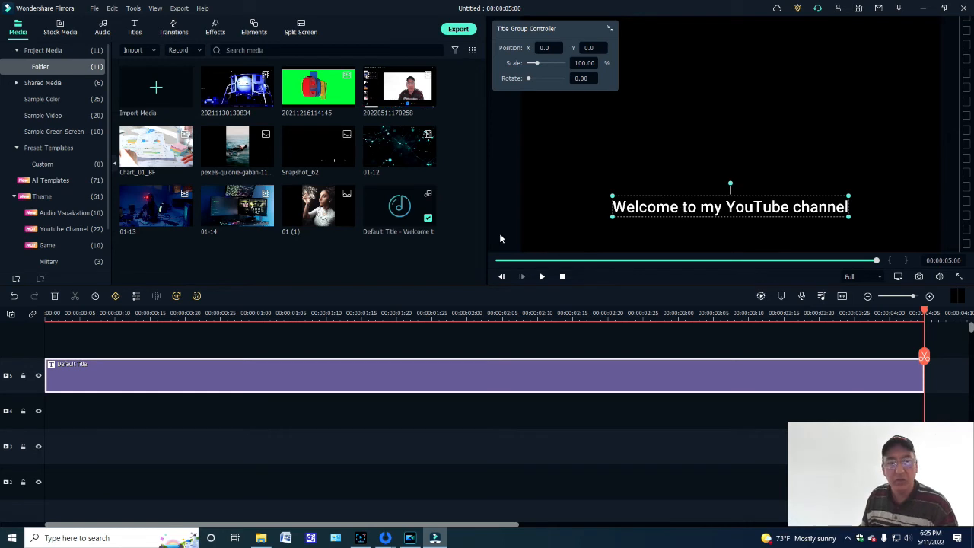
{"action": "left_click", "coordinate": [197, 297]}
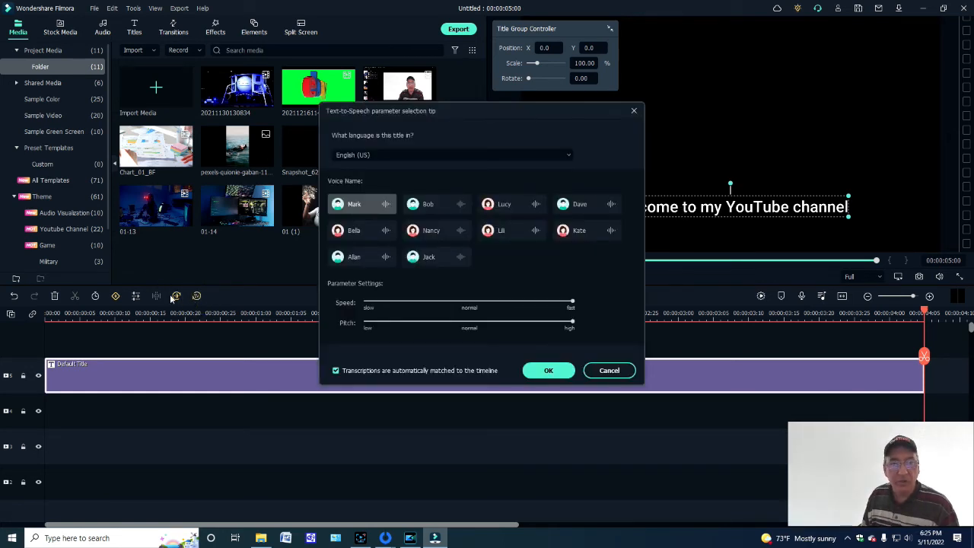
{"action": "left_click", "coordinate": [177, 296]}
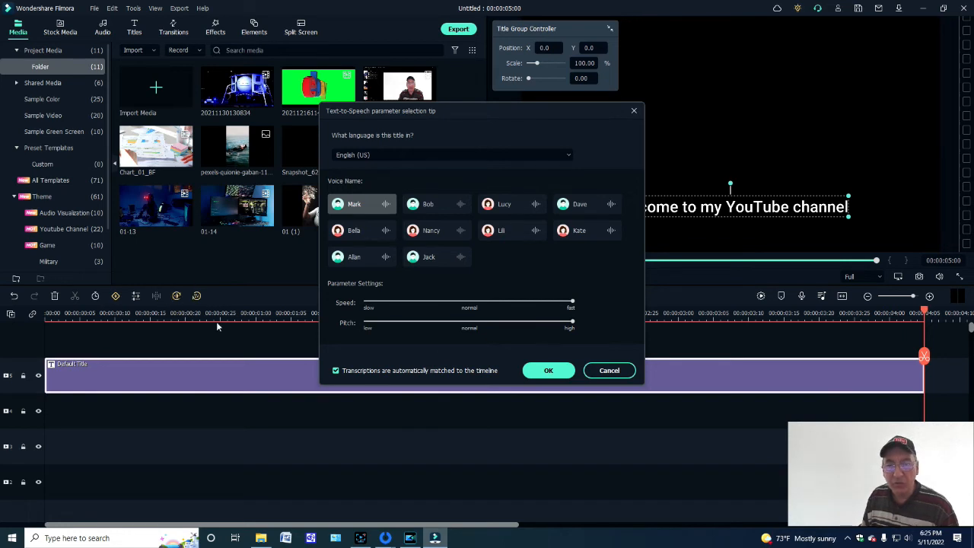
{"action": "left_click", "coordinate": [612, 371]}
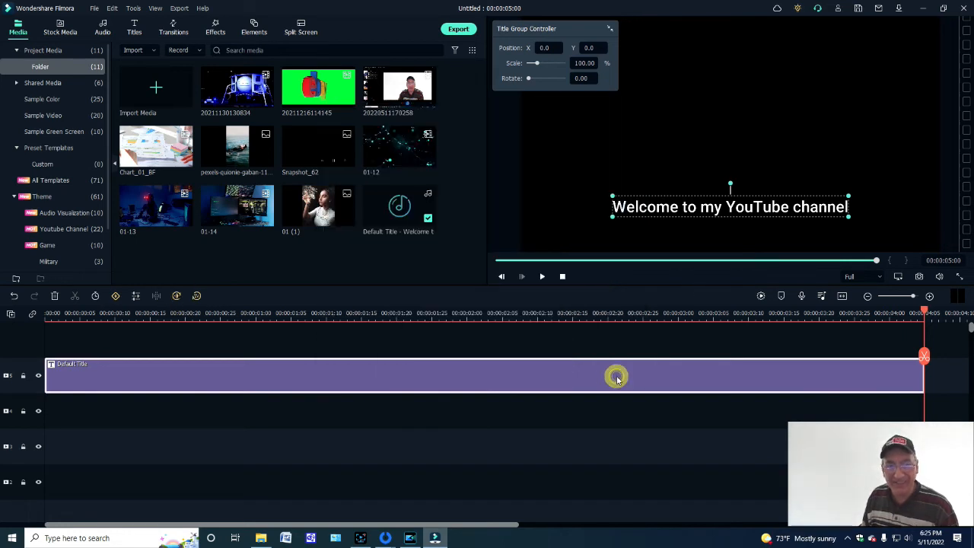
{"action": "left_click", "coordinate": [175, 296]}
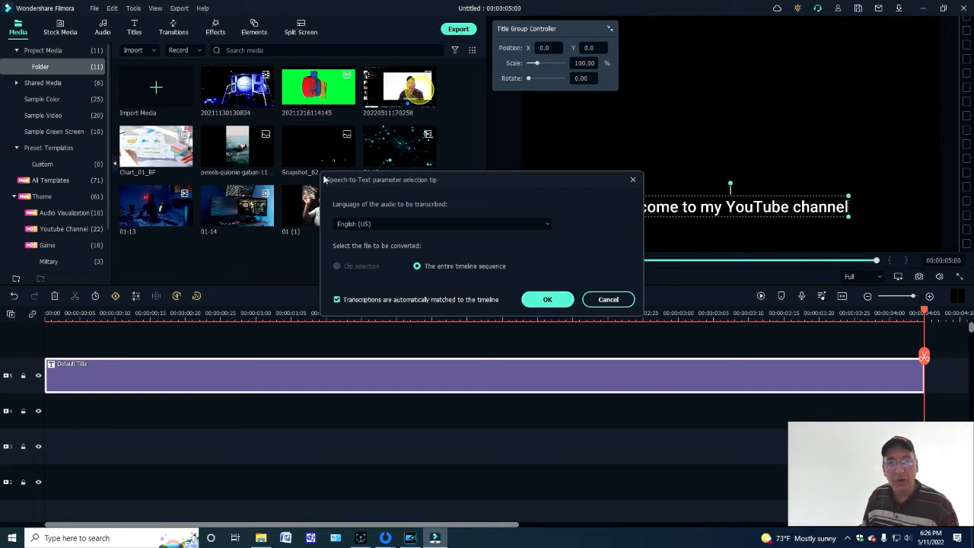
{"action": "left_click", "coordinate": [609, 299]}
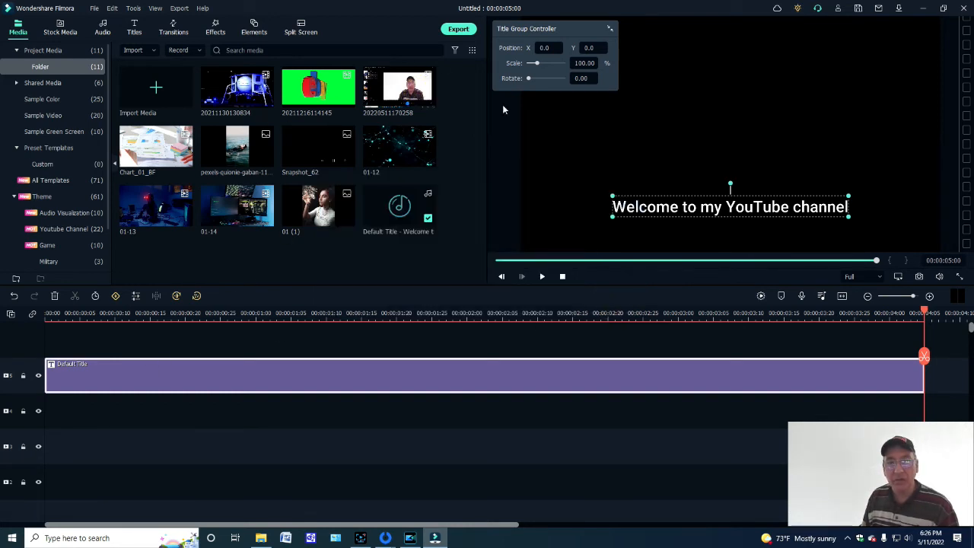
{"action": "left_click_drag", "start_coordinate": [403, 87], "coordinate": [47, 418]}
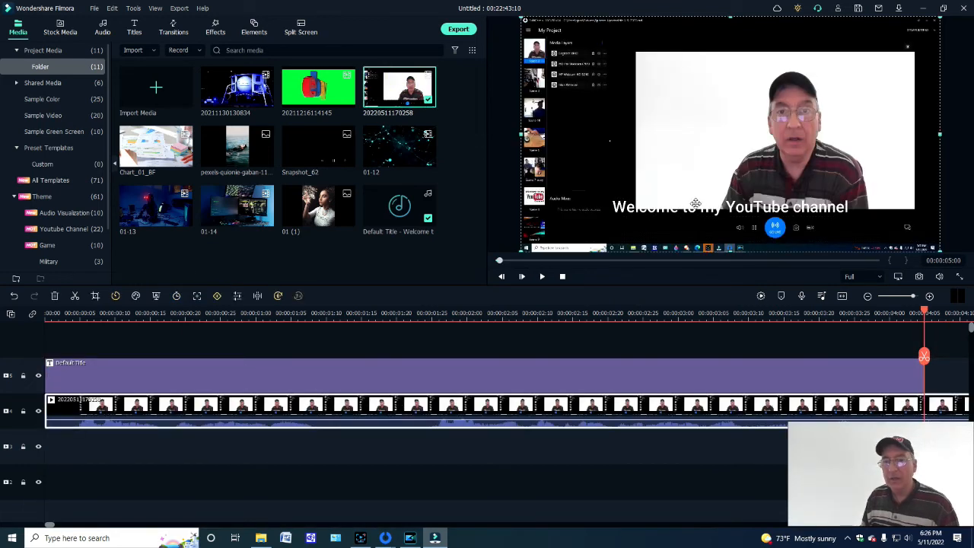
{"action": "left_click", "coordinate": [725, 210]}
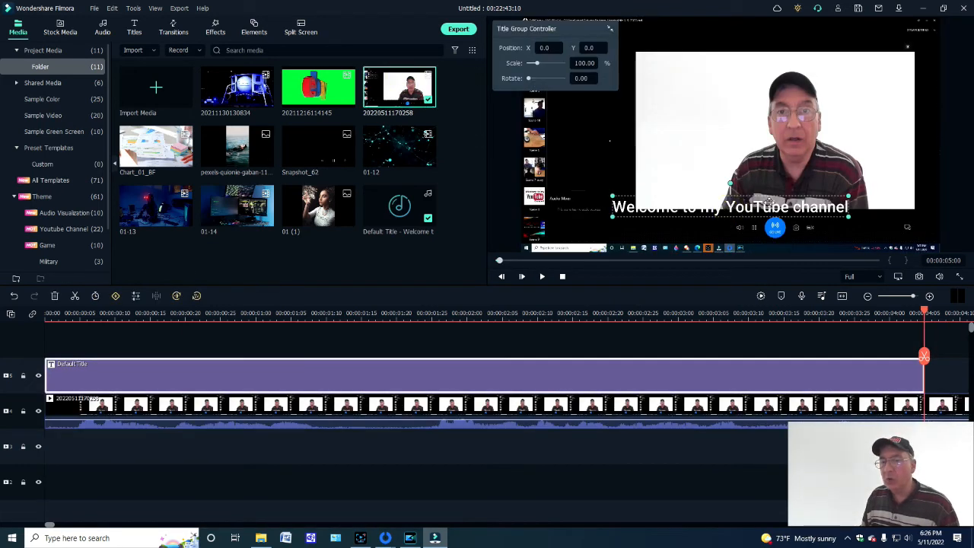
{"action": "left_click_drag", "start_coordinate": [768, 203], "coordinate": [820, 208]}
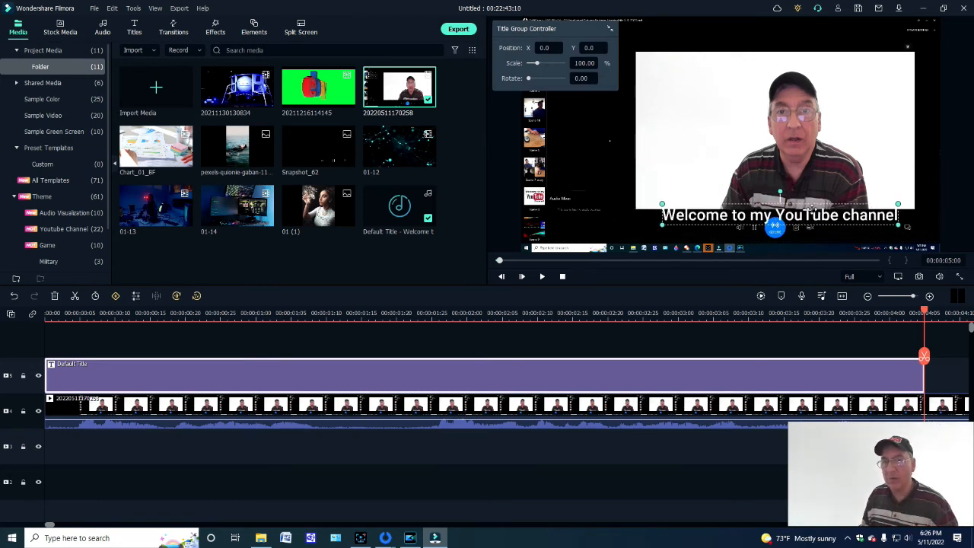
- Cut the title from the timeline and try to transcribe the entire timeline sequence in English (US) with Speech-to-Text
{"action": "right_click", "coordinate": [114, 374]}
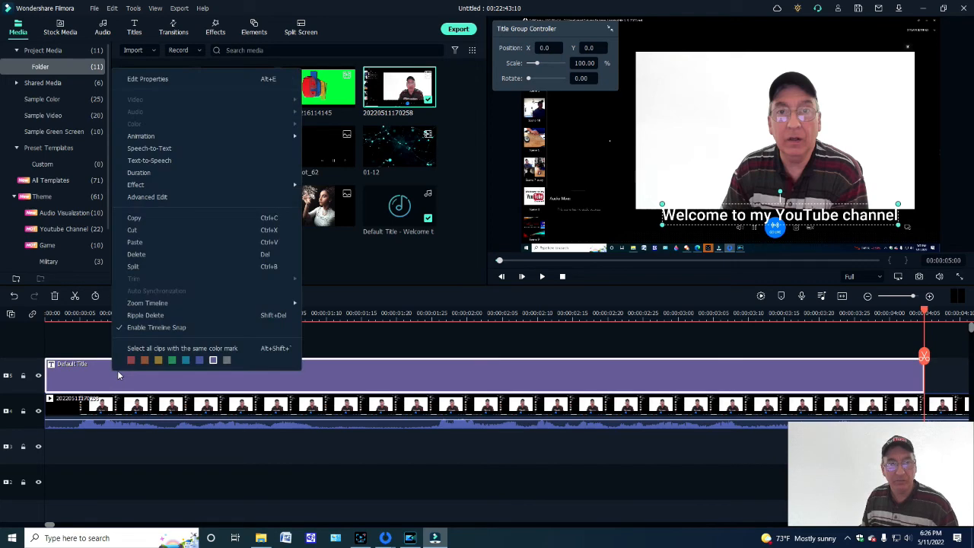
{"action": "left_click", "coordinate": [153, 230]}
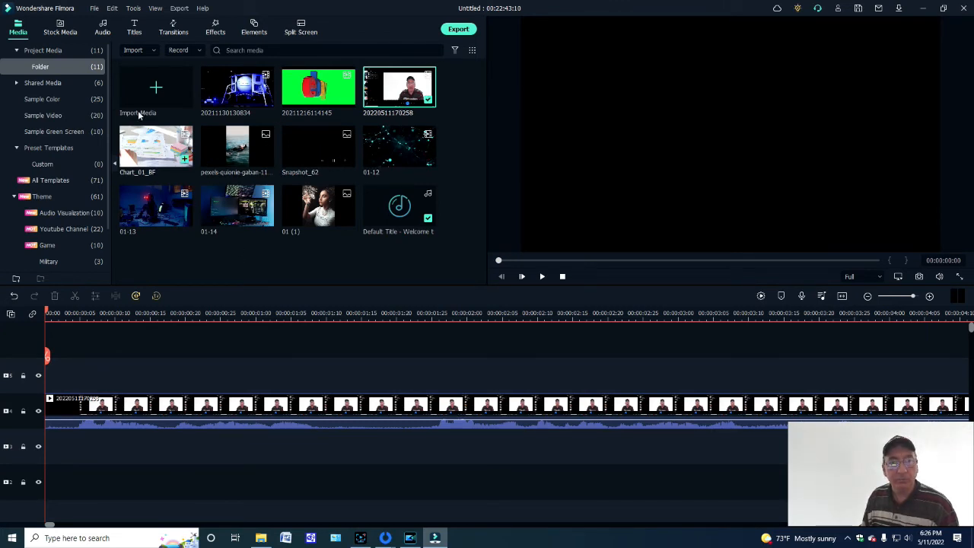
{"action": "left_click", "coordinate": [136, 296]}
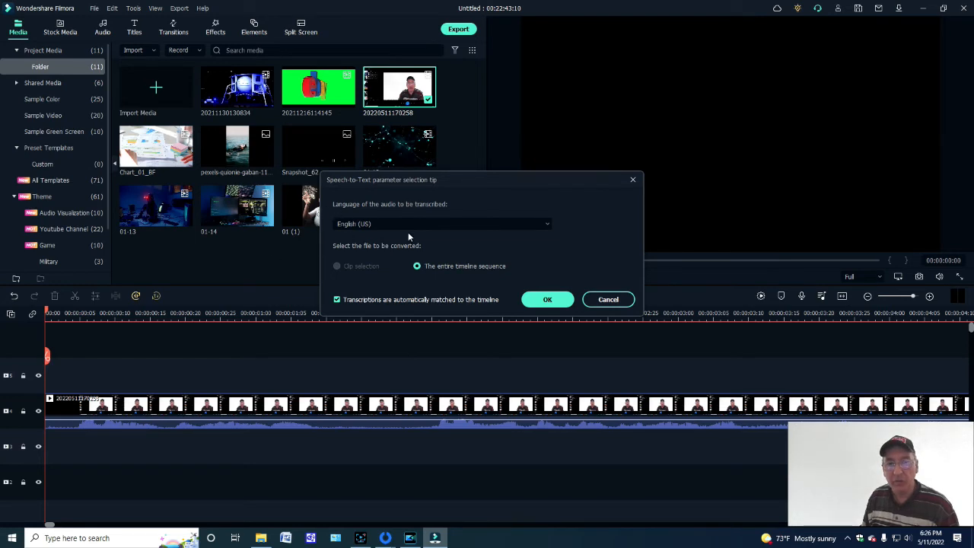
{"action": "left_click", "coordinate": [548, 300]}
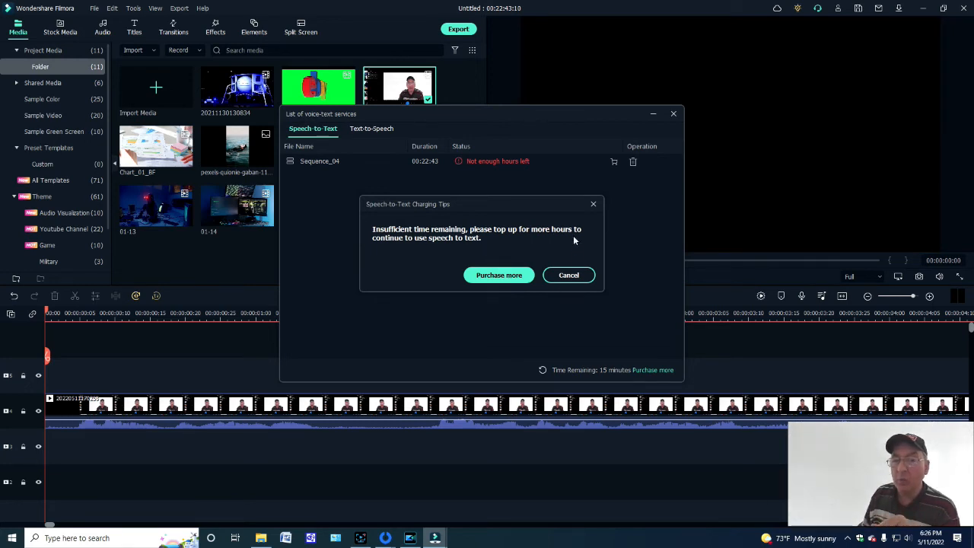
{"action": "left_click", "coordinate": [594, 205]}
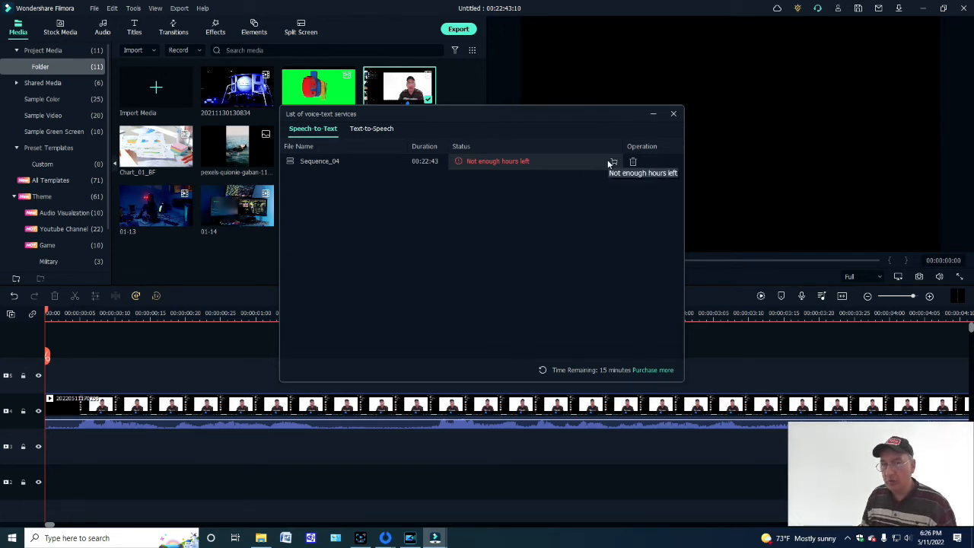
{"action": "left_click", "coordinate": [672, 115]}
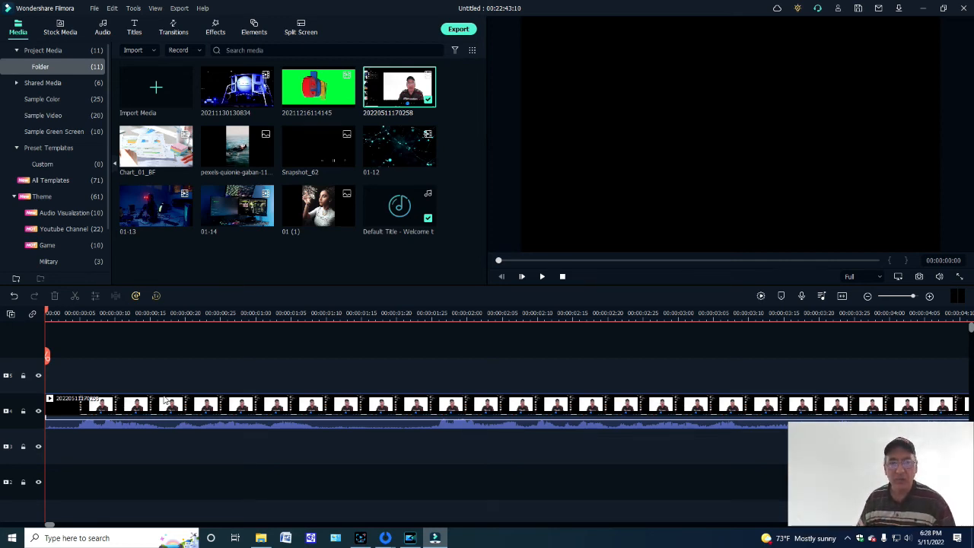
- Show the audio visualizer effects in the effects library, and maximize the floating webcam window
{"action": "left_click", "coordinate": [215, 34]}
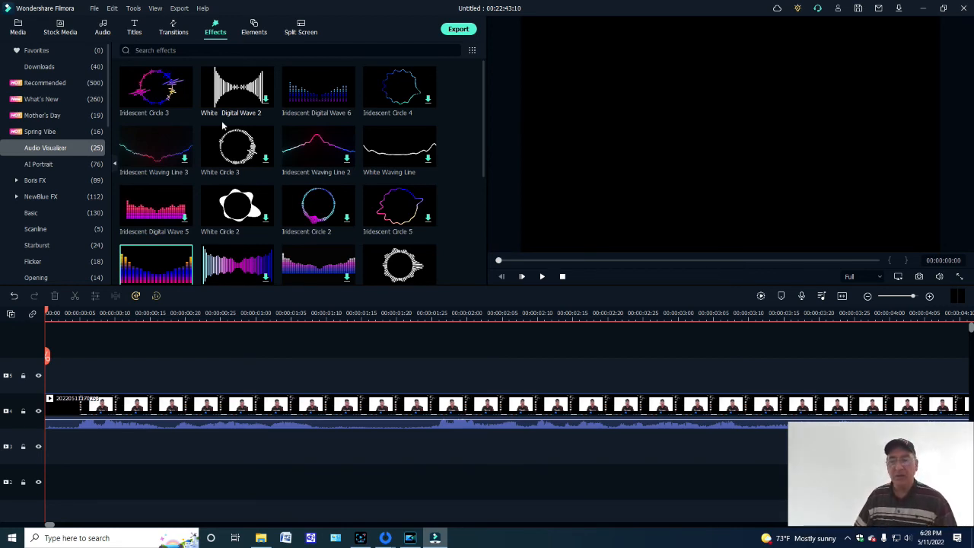
{"action": "left_click", "coordinate": [805, 481]}
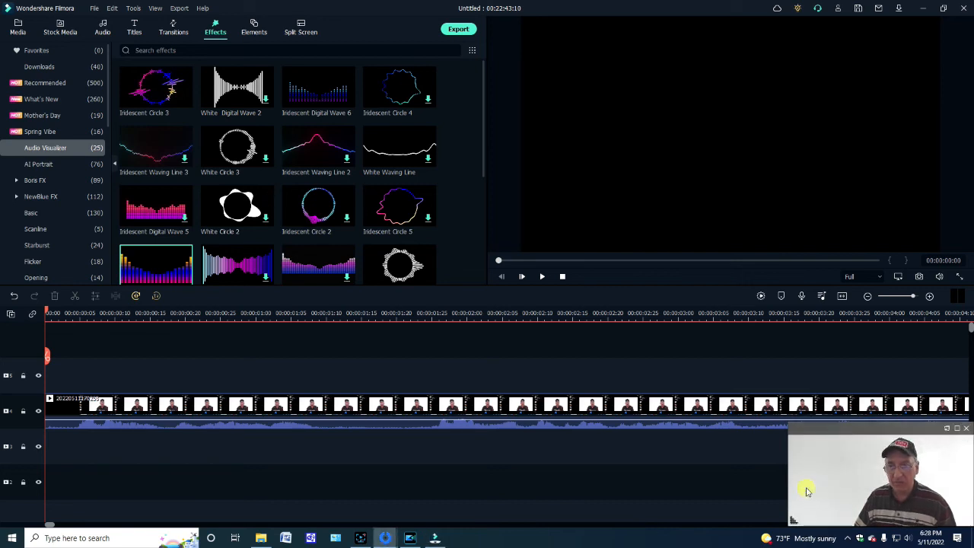
{"action": "left_click", "coordinate": [956, 430]}
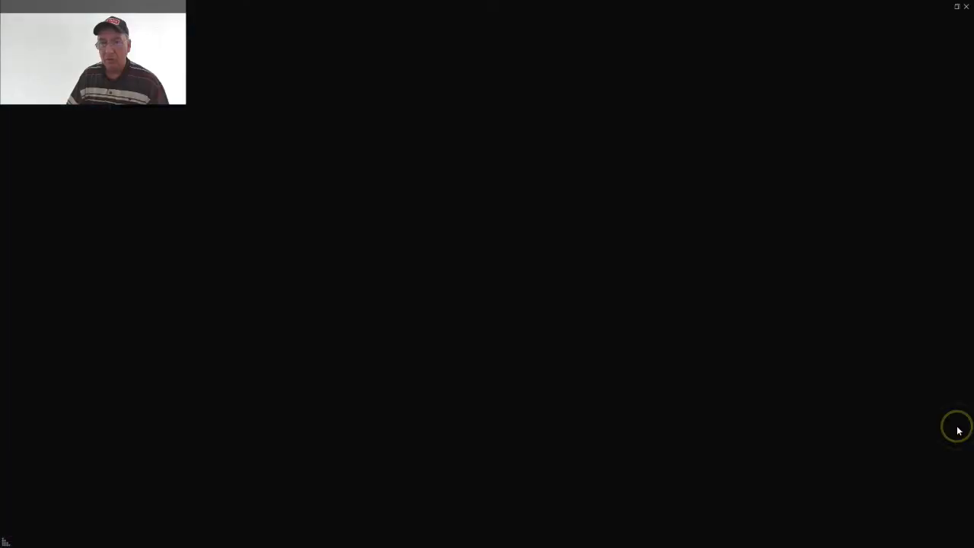